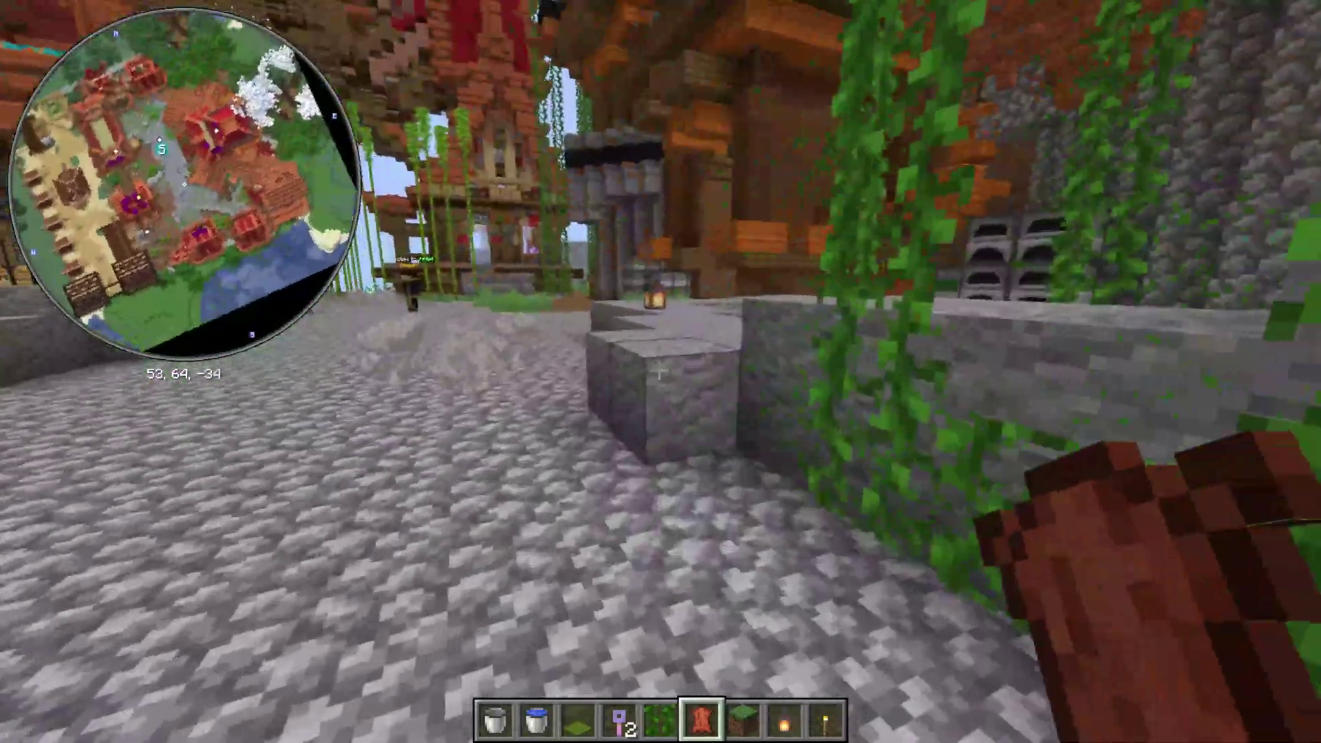
key(w)
key(w)
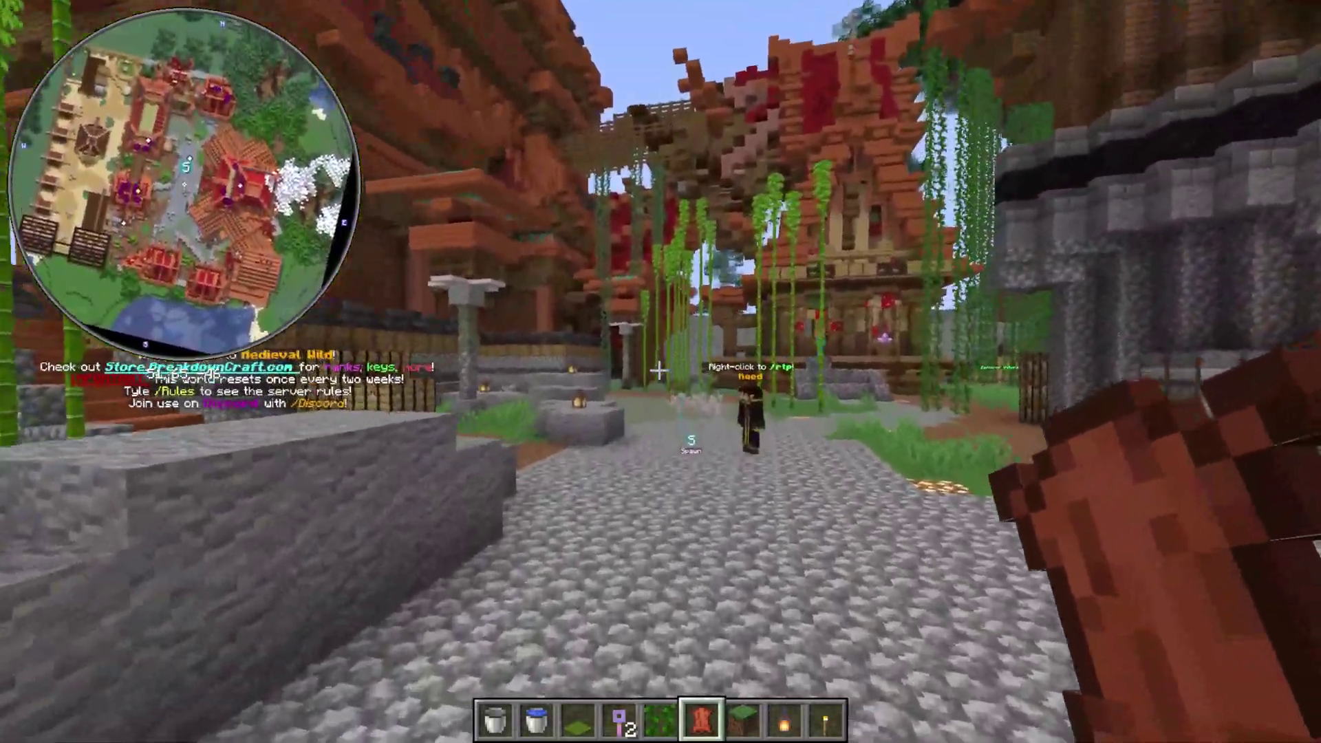
key(w)
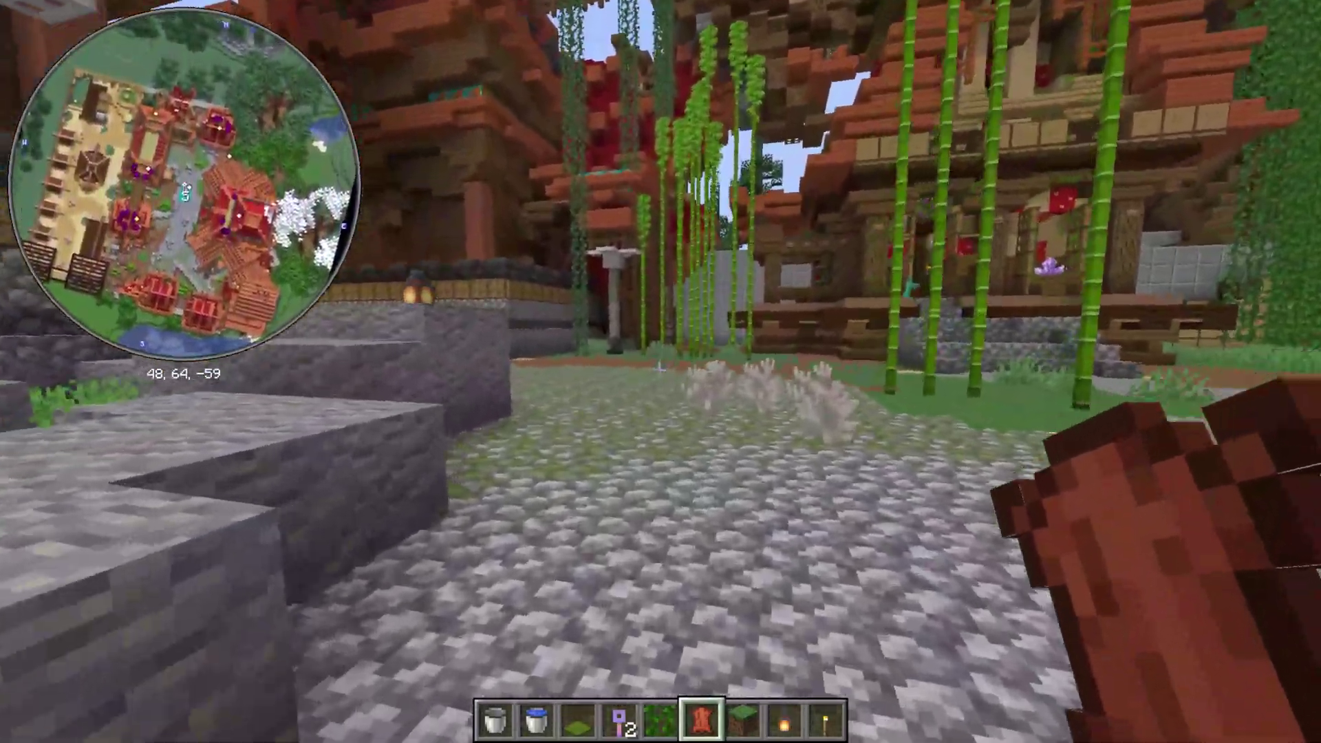
key(w)
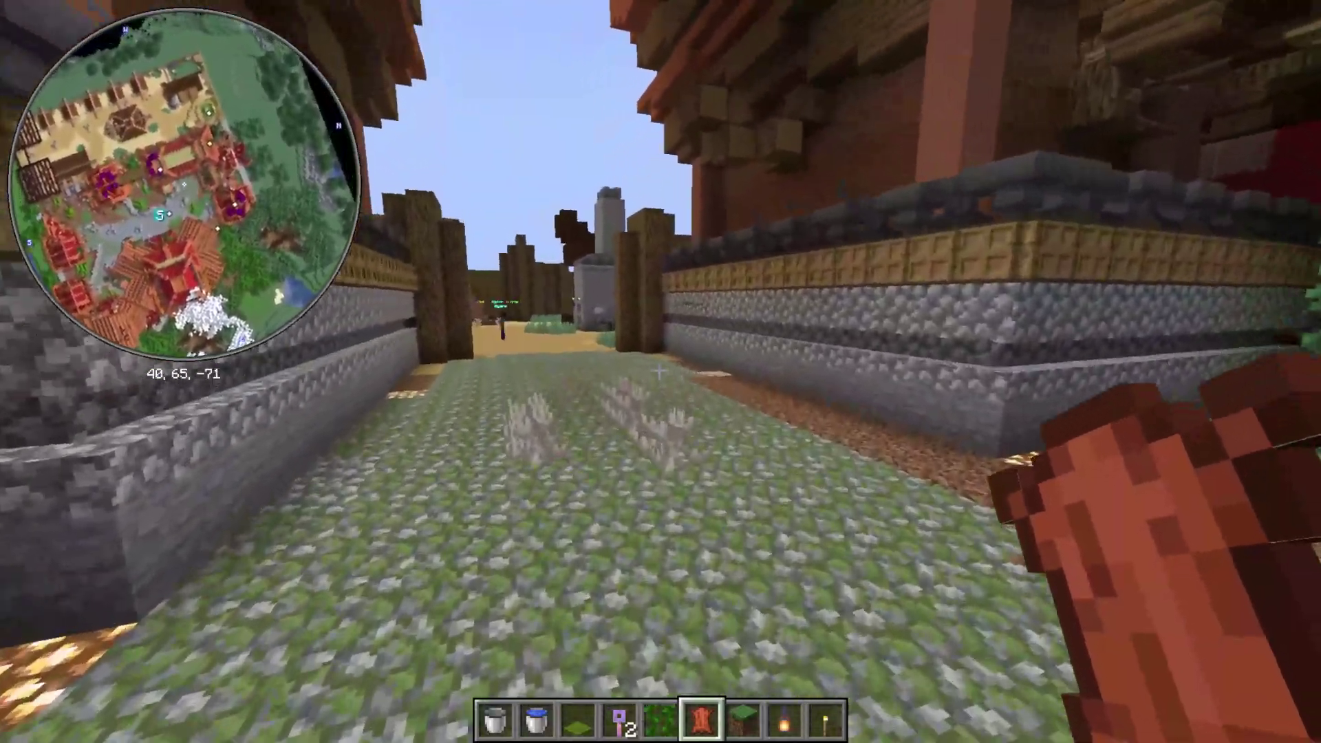
key(w)
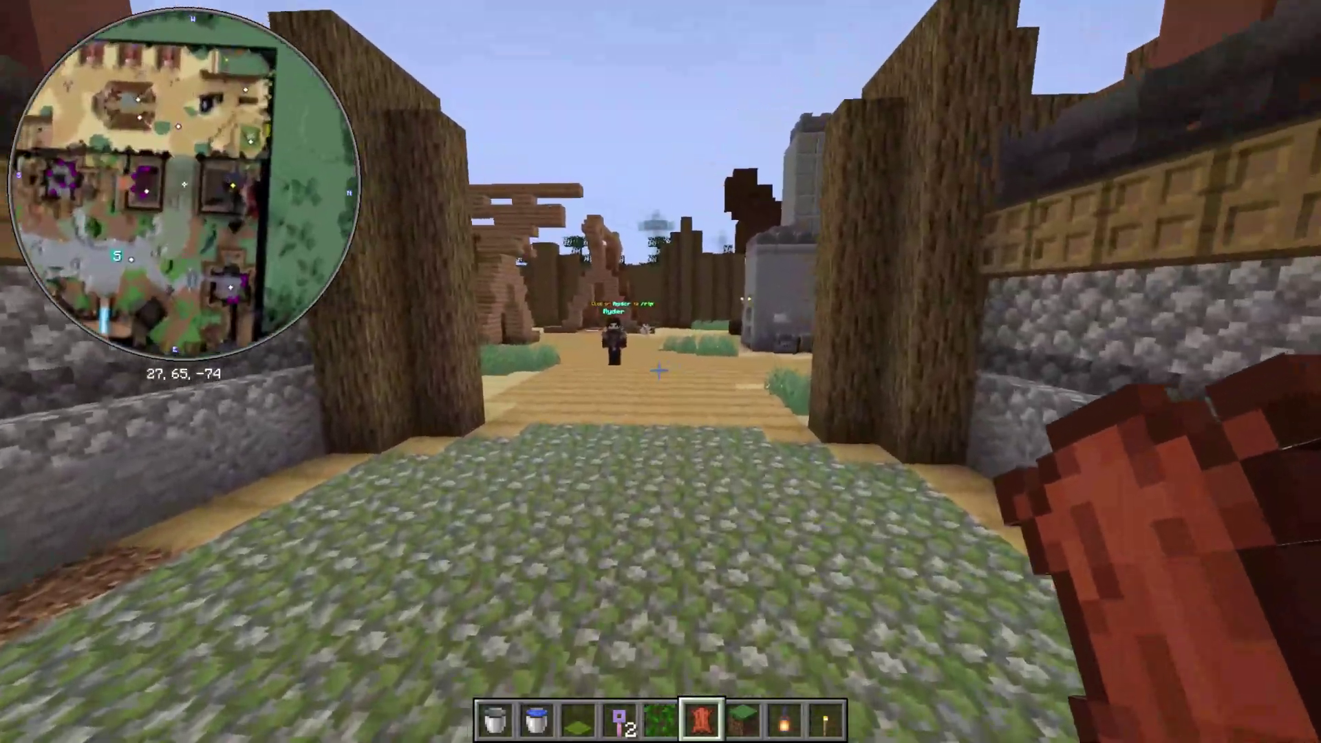
key(w)
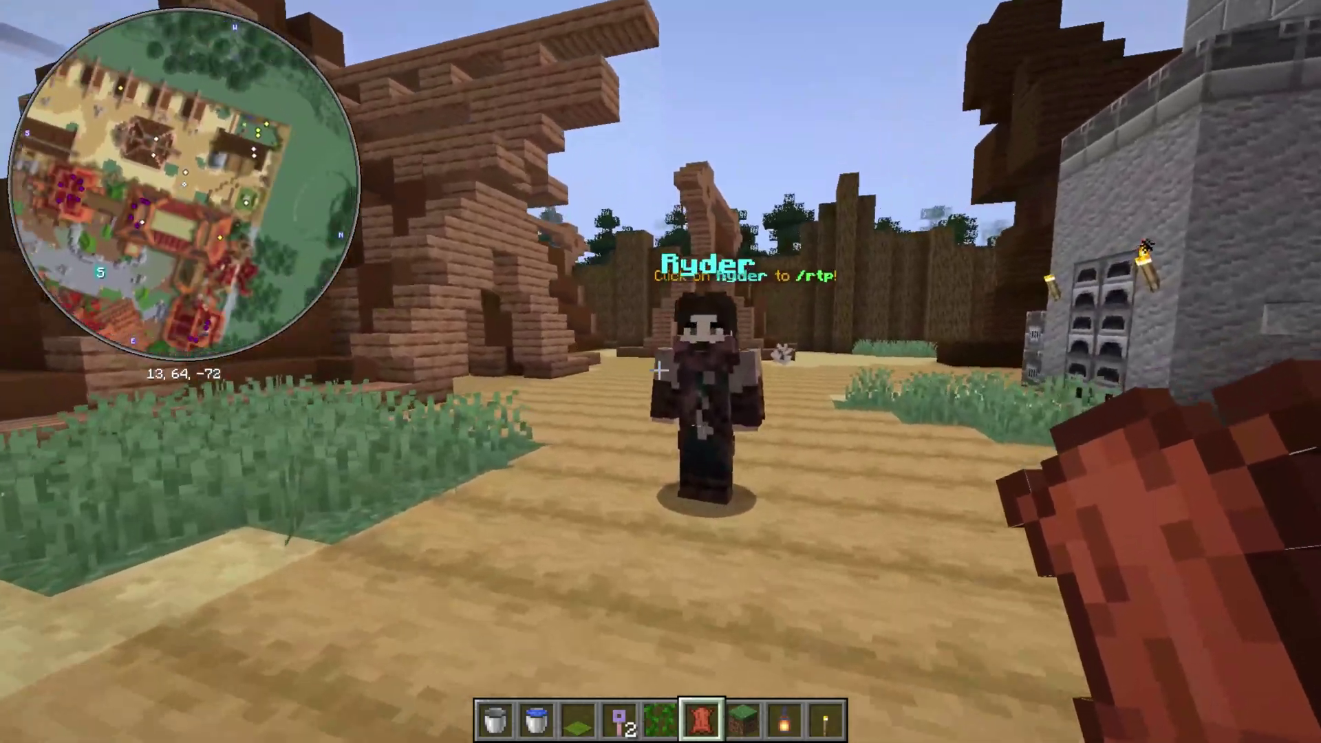
key(w)
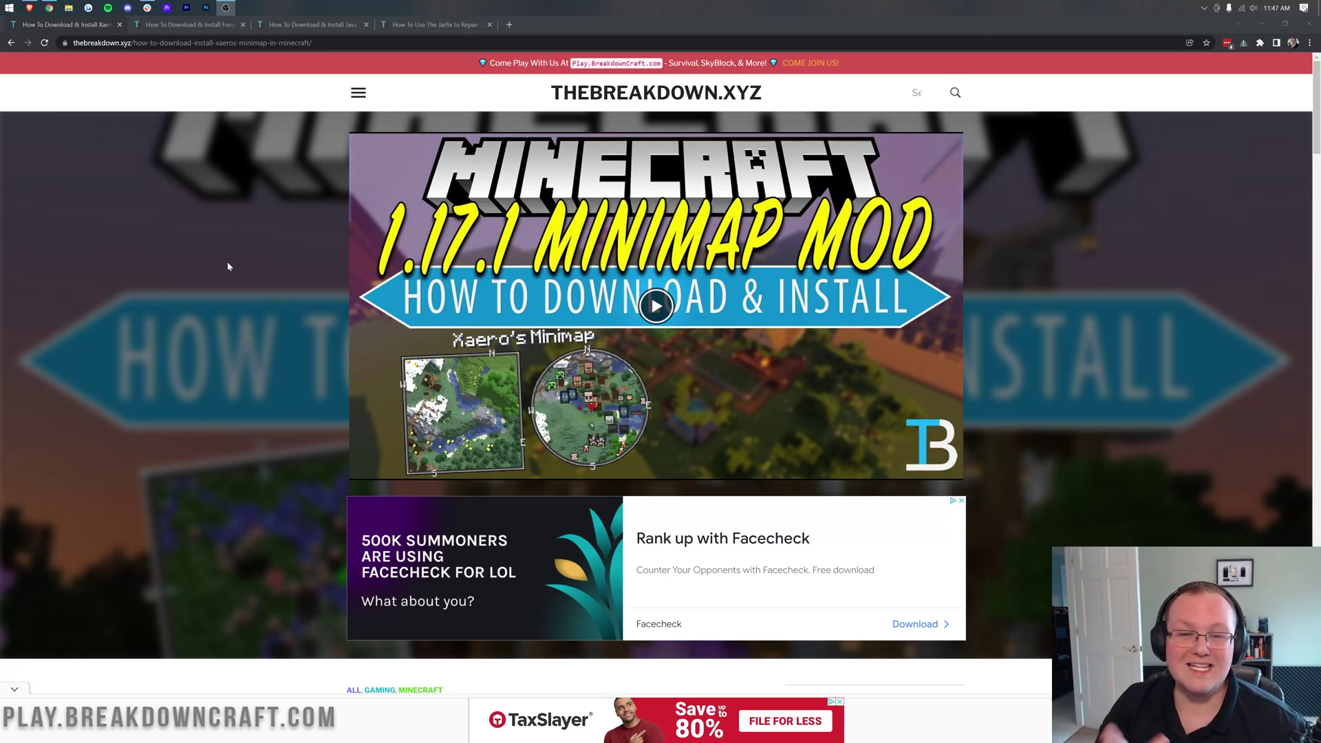
Open the Xaero's Minimap download page on CurseForge from the article's download link.
scroll(230, 265, down, 8)
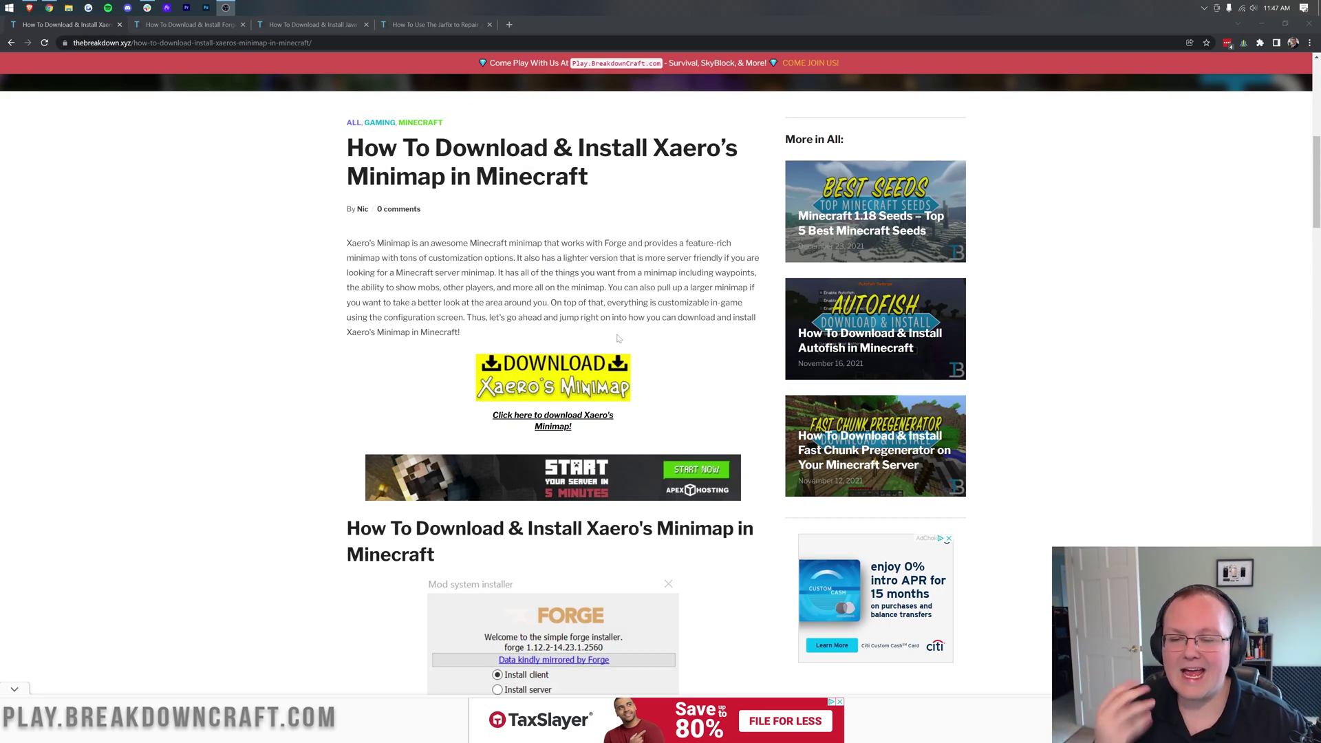
scroll(617, 337, down, 4)
scroll(595, 291, up, 4)
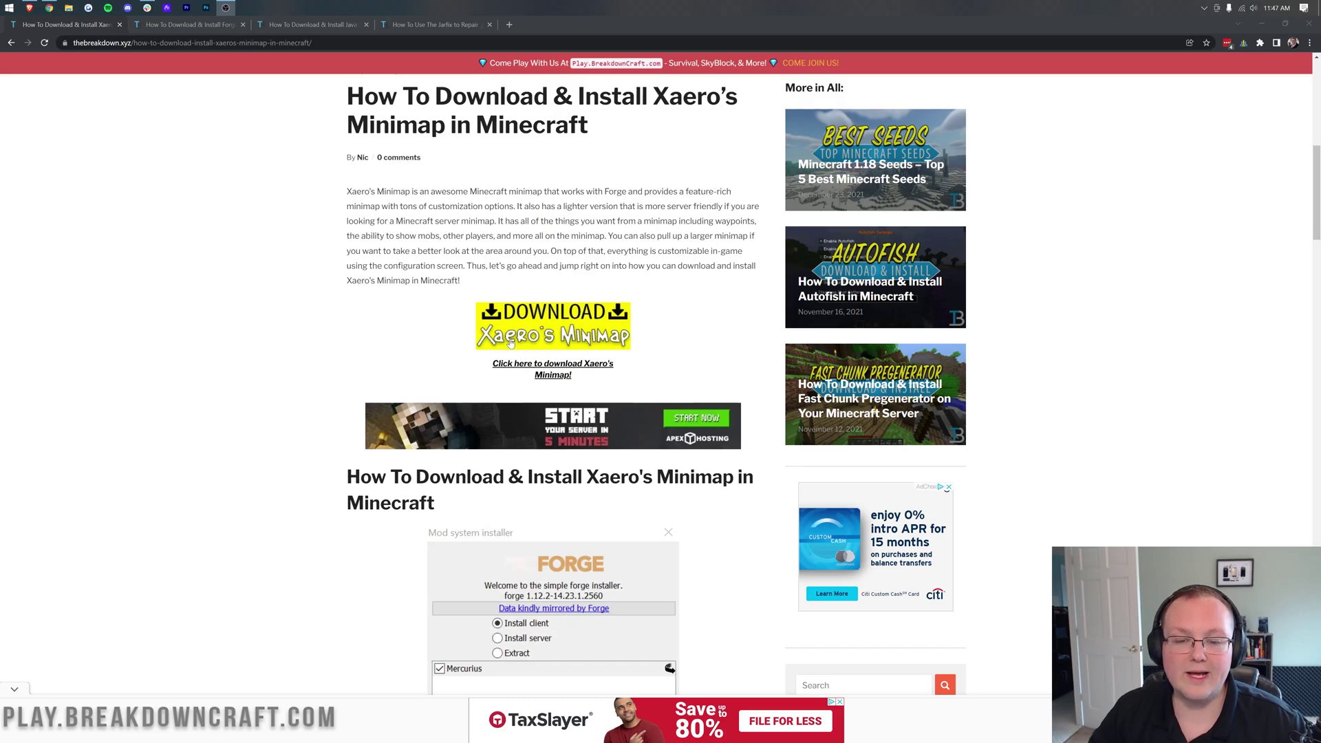
click(549, 339)
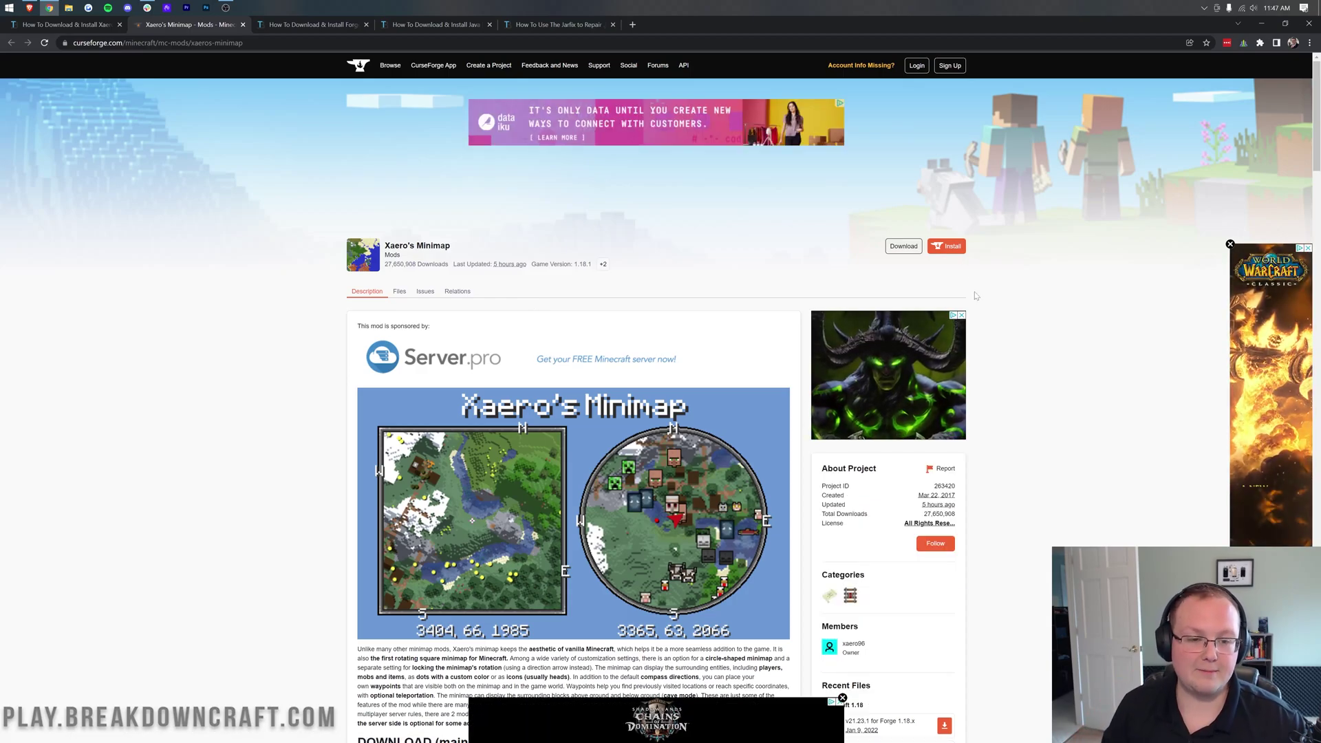
Download the v21.23.1 for Forge 1.18.x file of Xaero's Minimap from the recent files.
scroll(872, 242, down, 7)
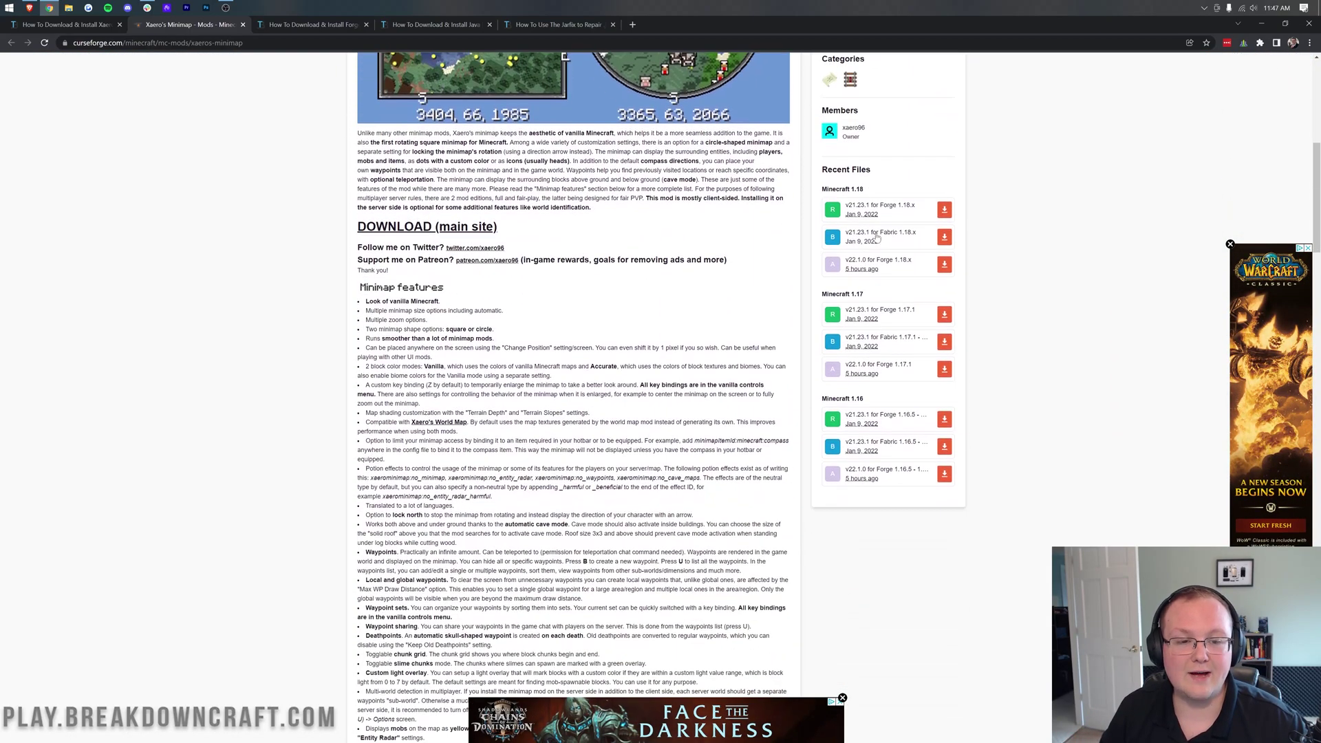
scroll(867, 292, up, 2)
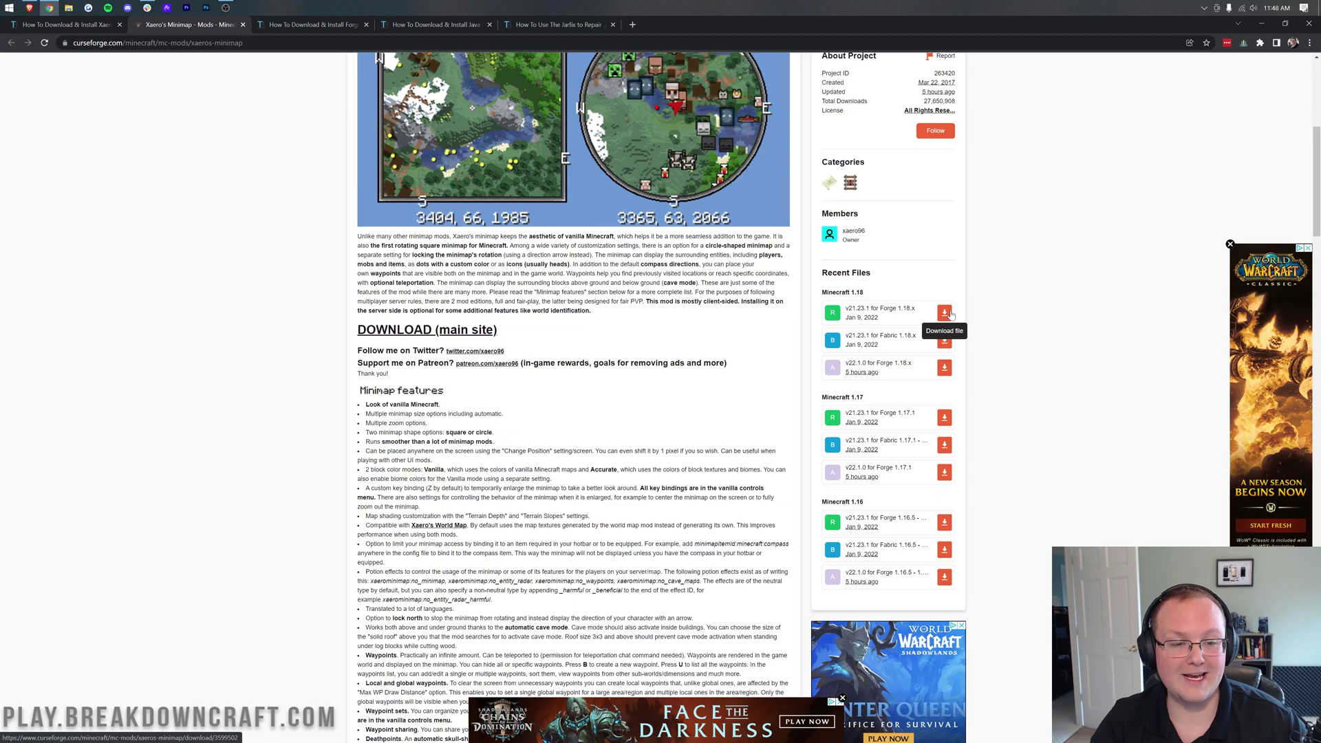
click(951, 315)
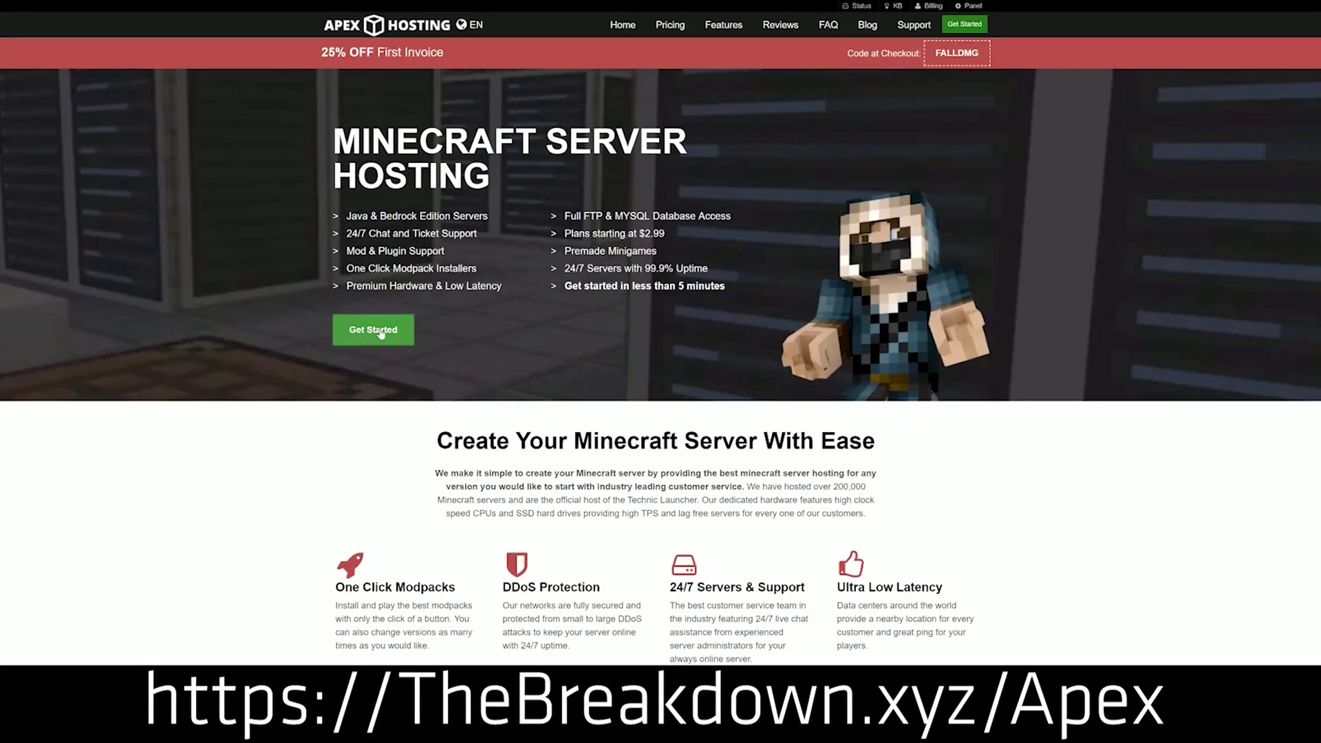
scroll(392, 320, down, 4)
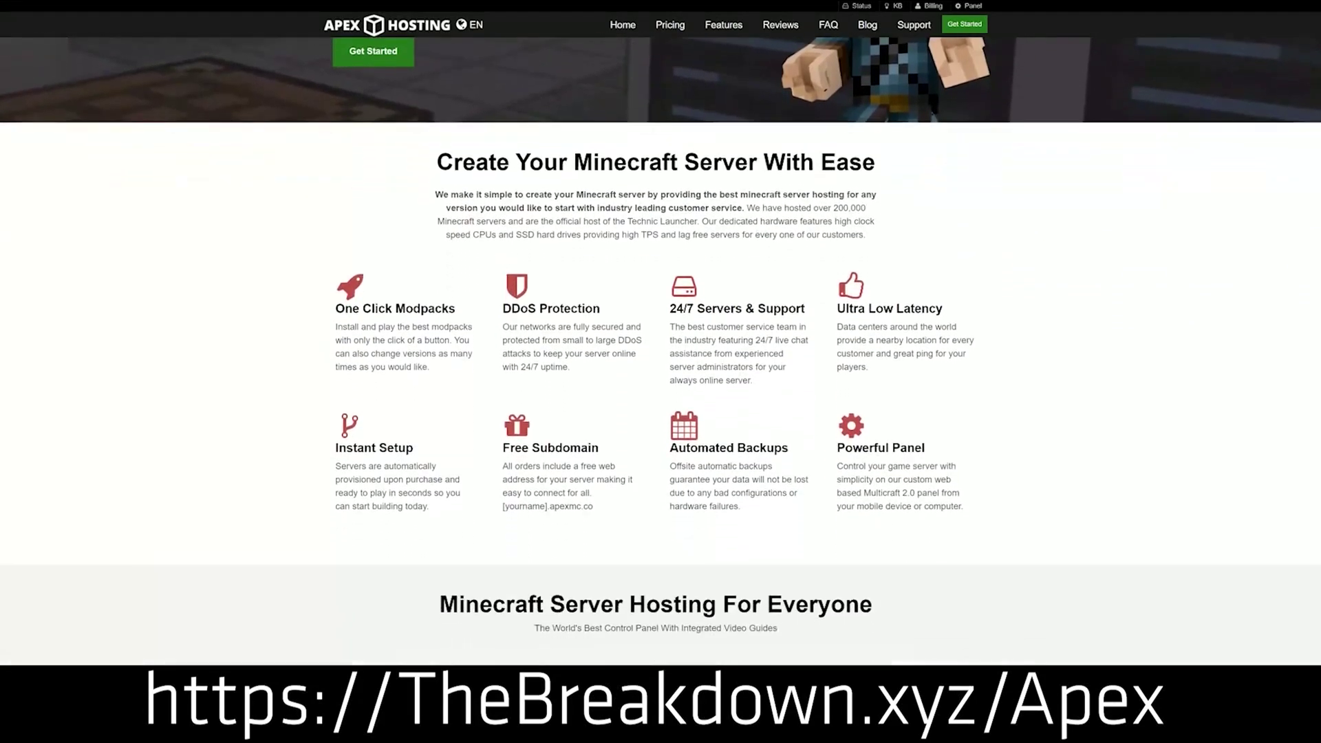
drag(335, 308, 809, 313)
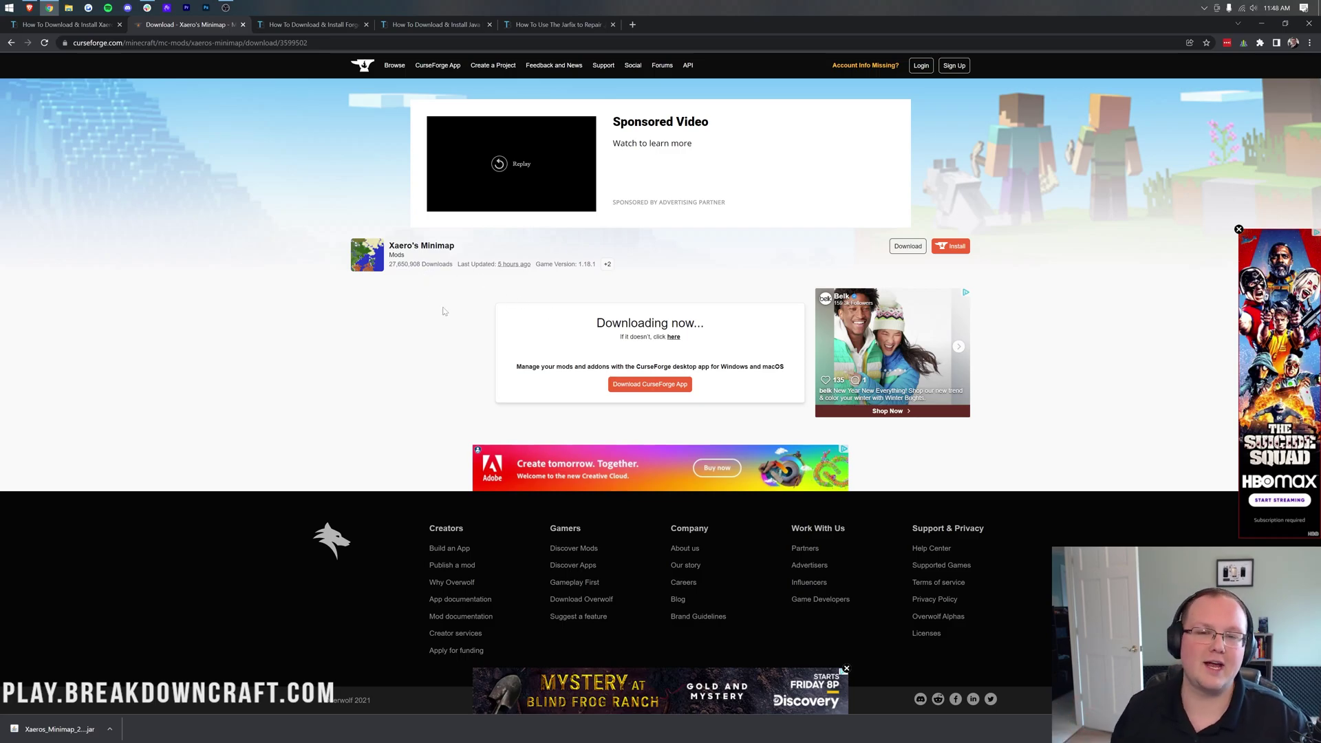
Switch to the Forge installation guide and open the official Forge download page from its download link.
click(307, 26)
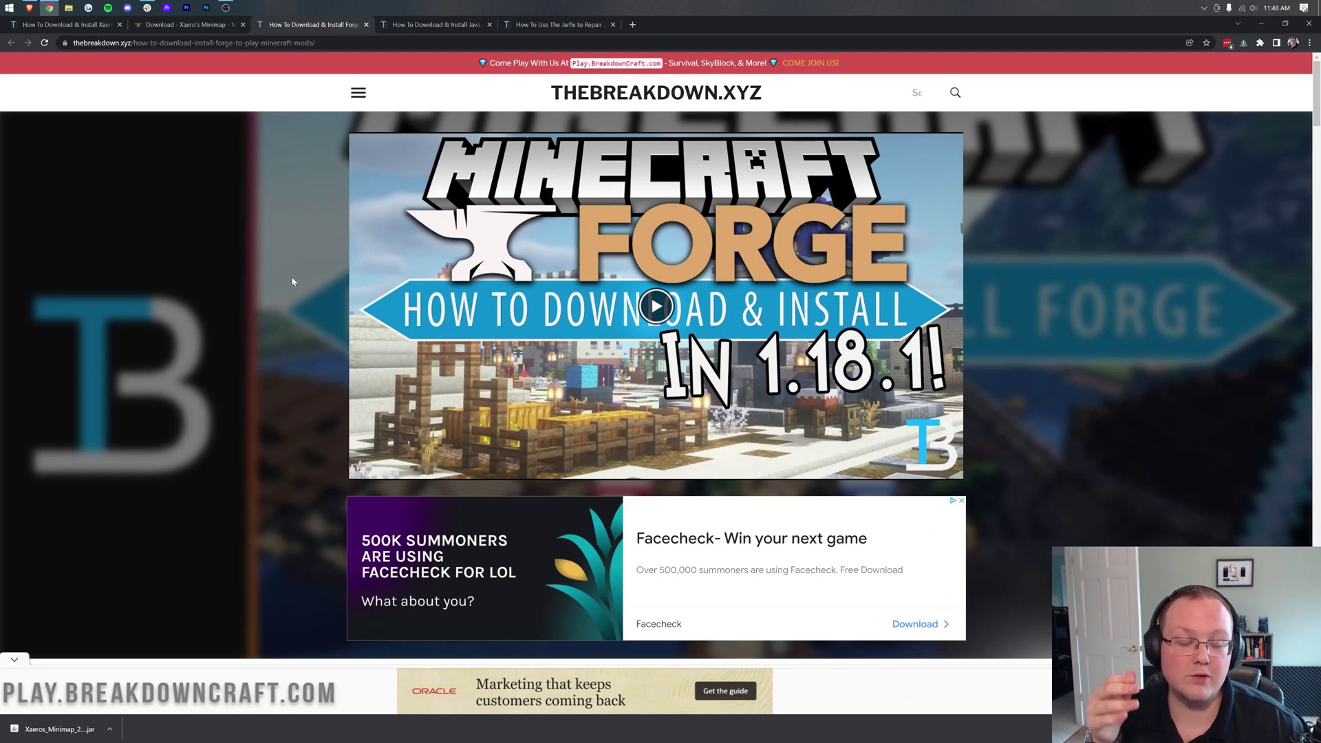
scroll(309, 287, down, 9)
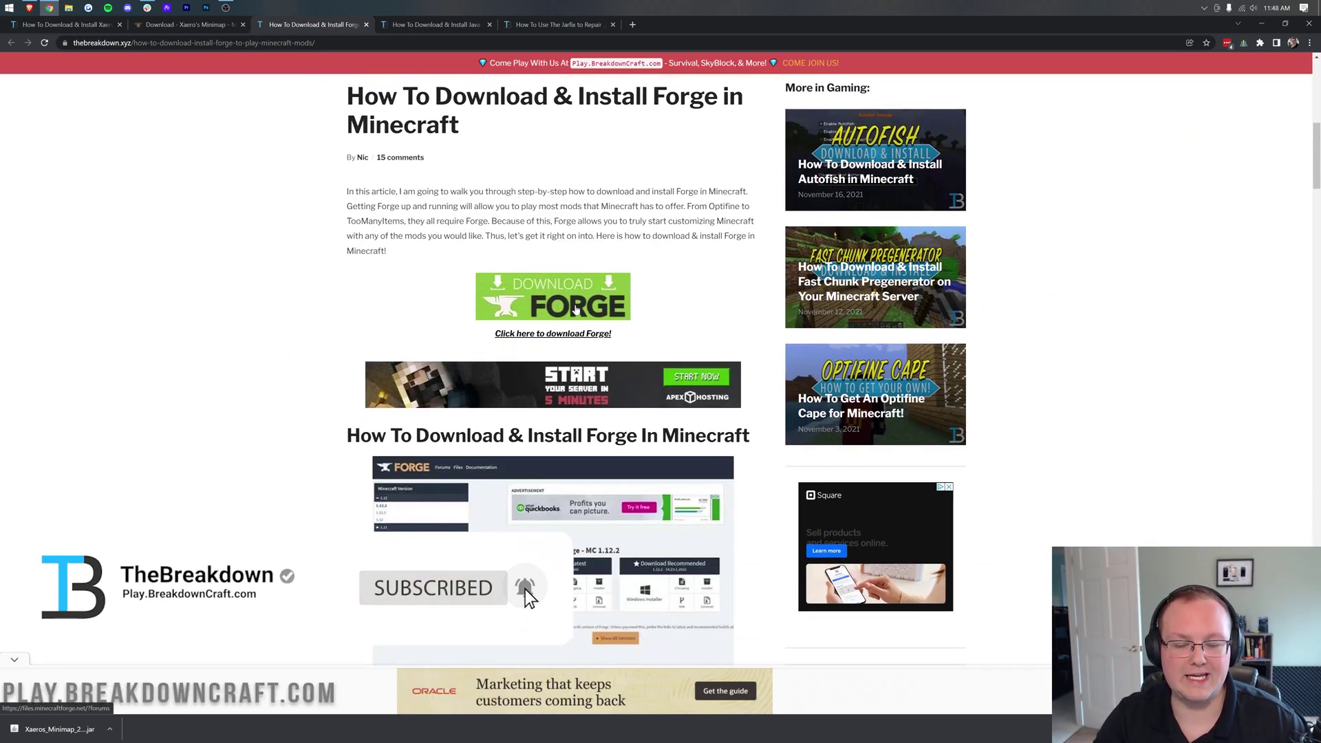
scroll(557, 305, up, 10)
scroll(661, 352, down, 9)
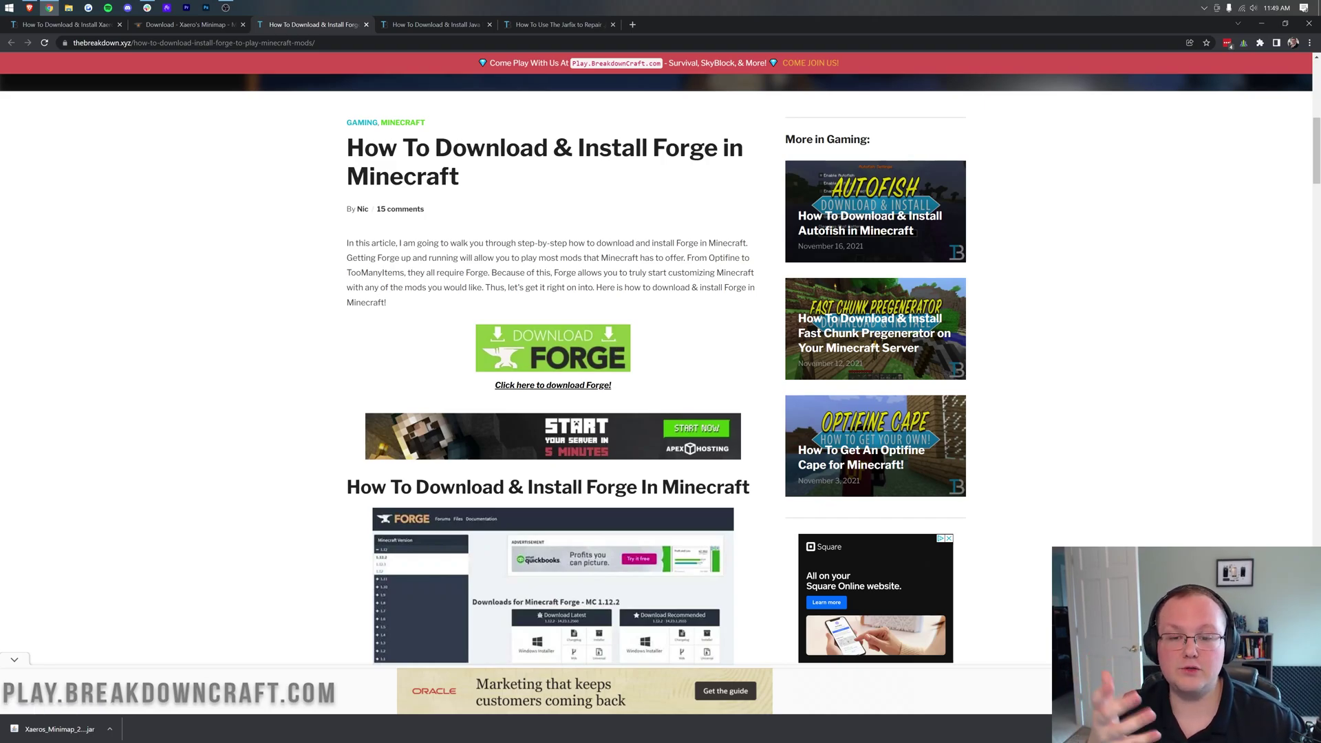
scroll(593, 275, down, 1)
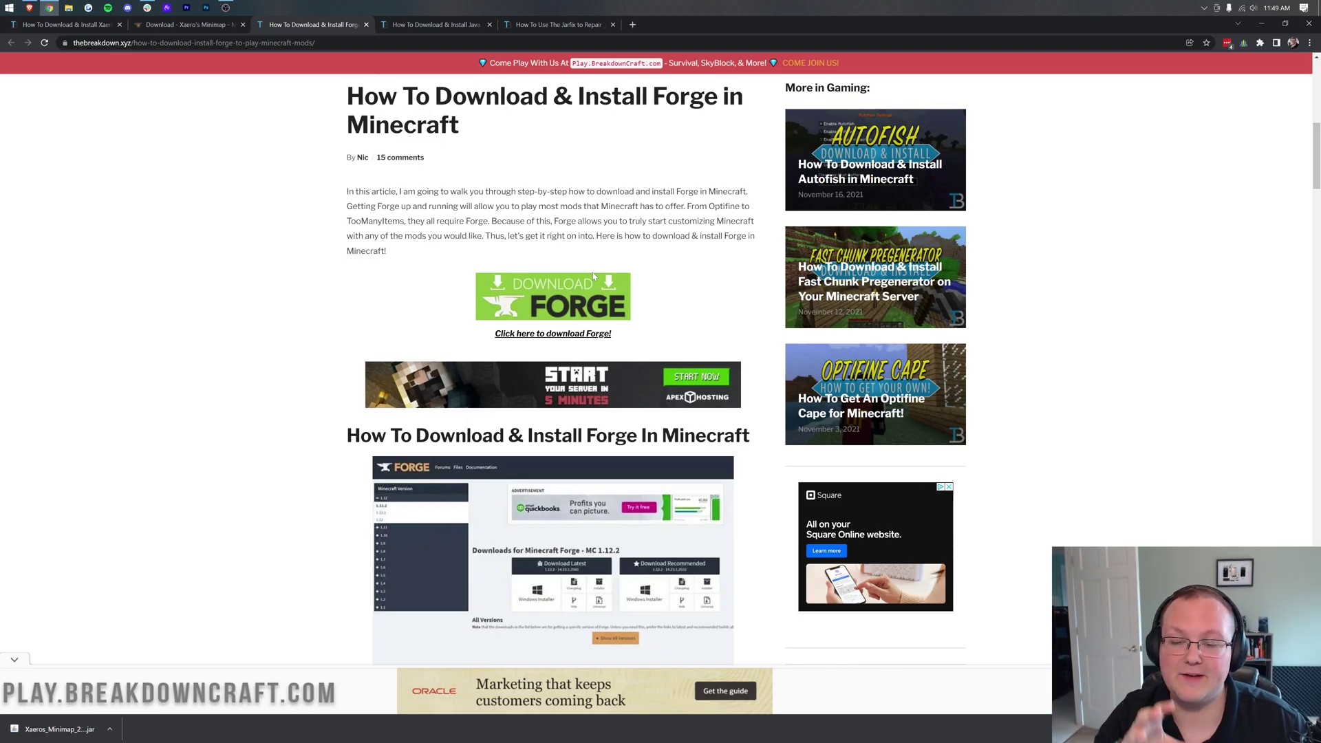
click(593, 275)
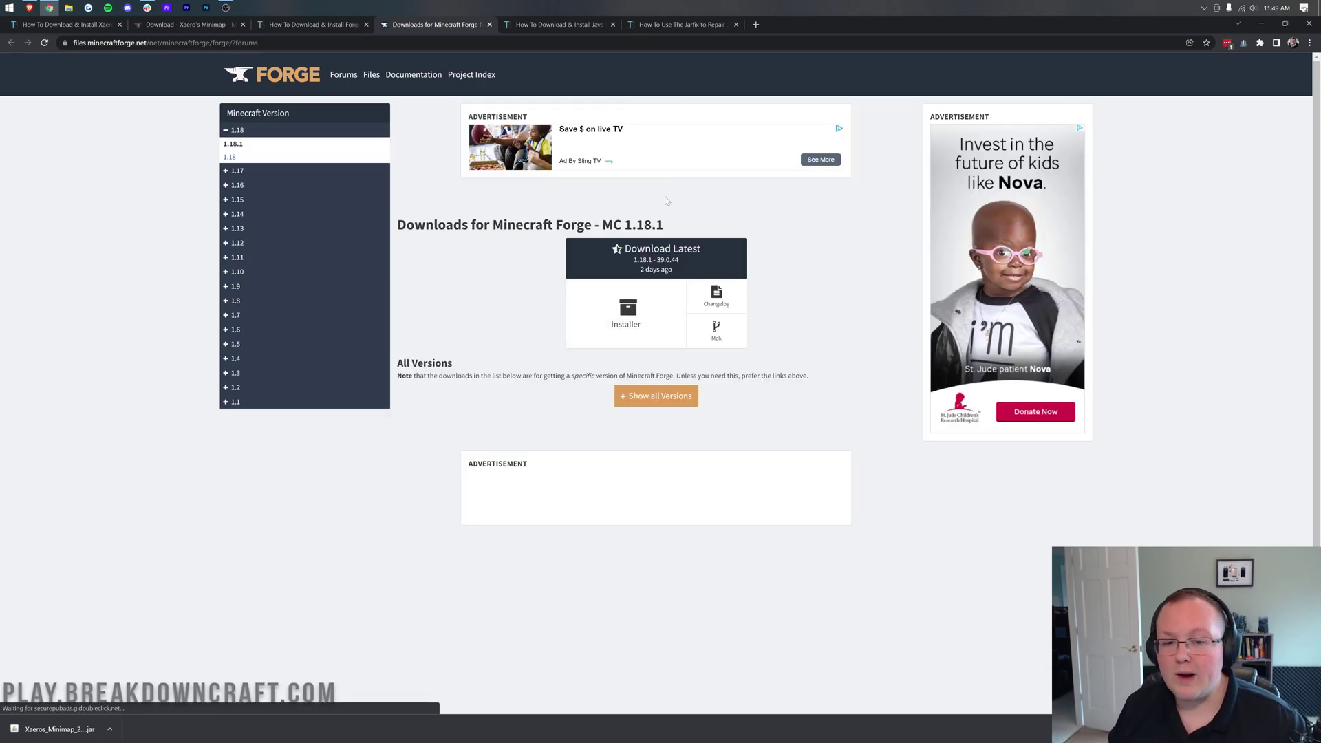
Download the latest Forge installer for Minecraft 1.18.1, skipping the advertisement page.
drag(601, 225, 666, 225)
click(675, 217)
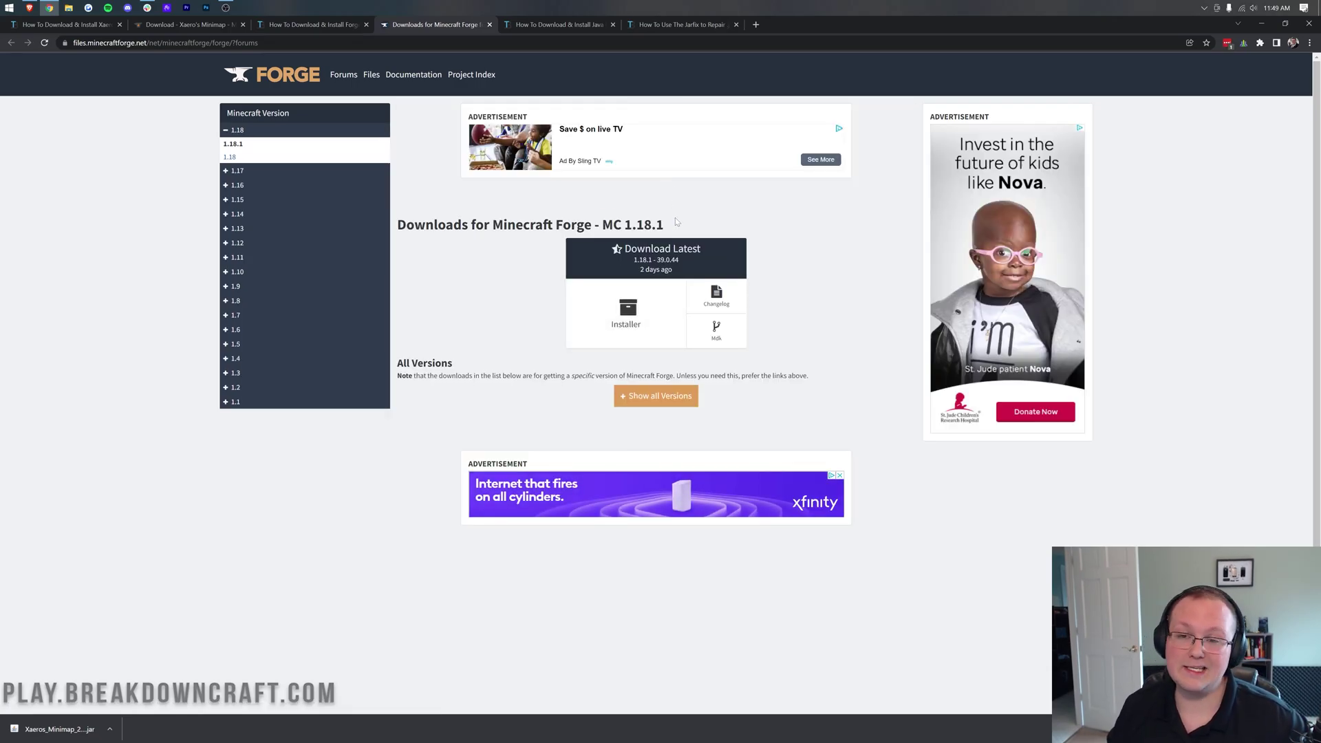
click(271, 130)
click(258, 131)
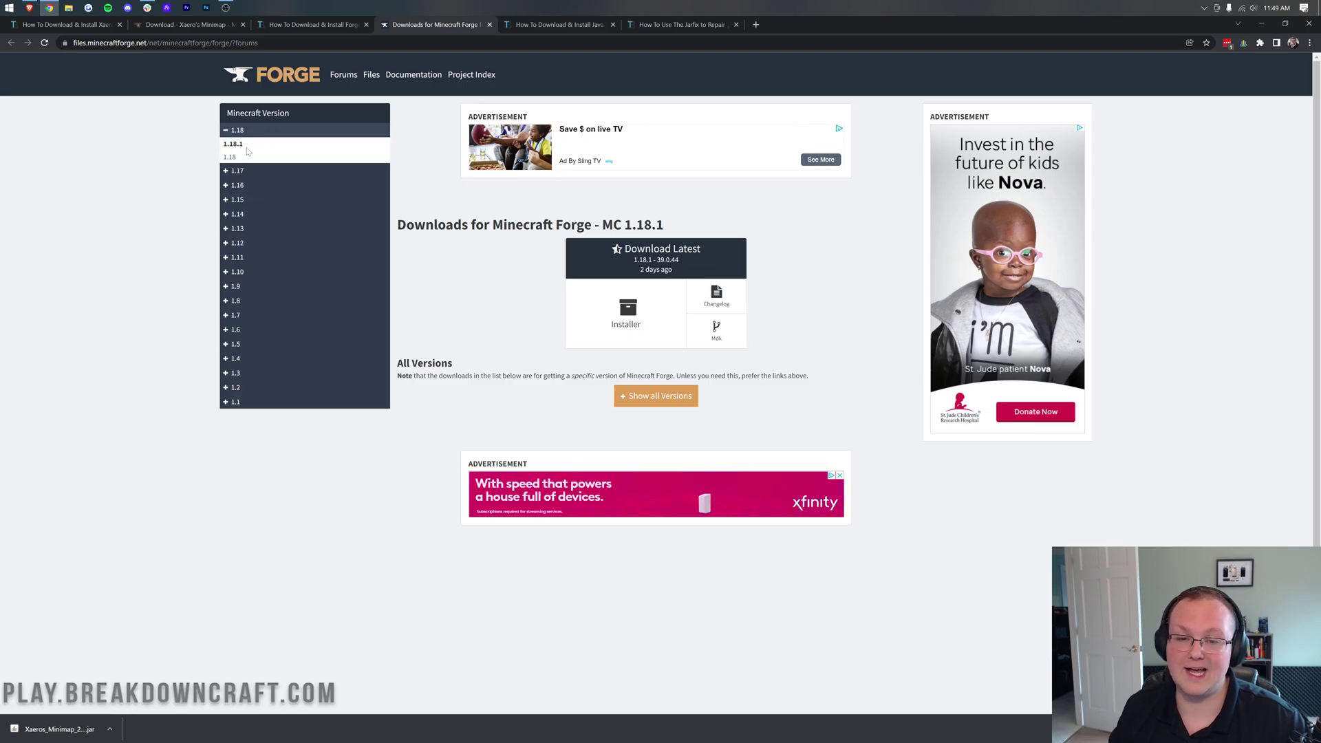
click(626, 313)
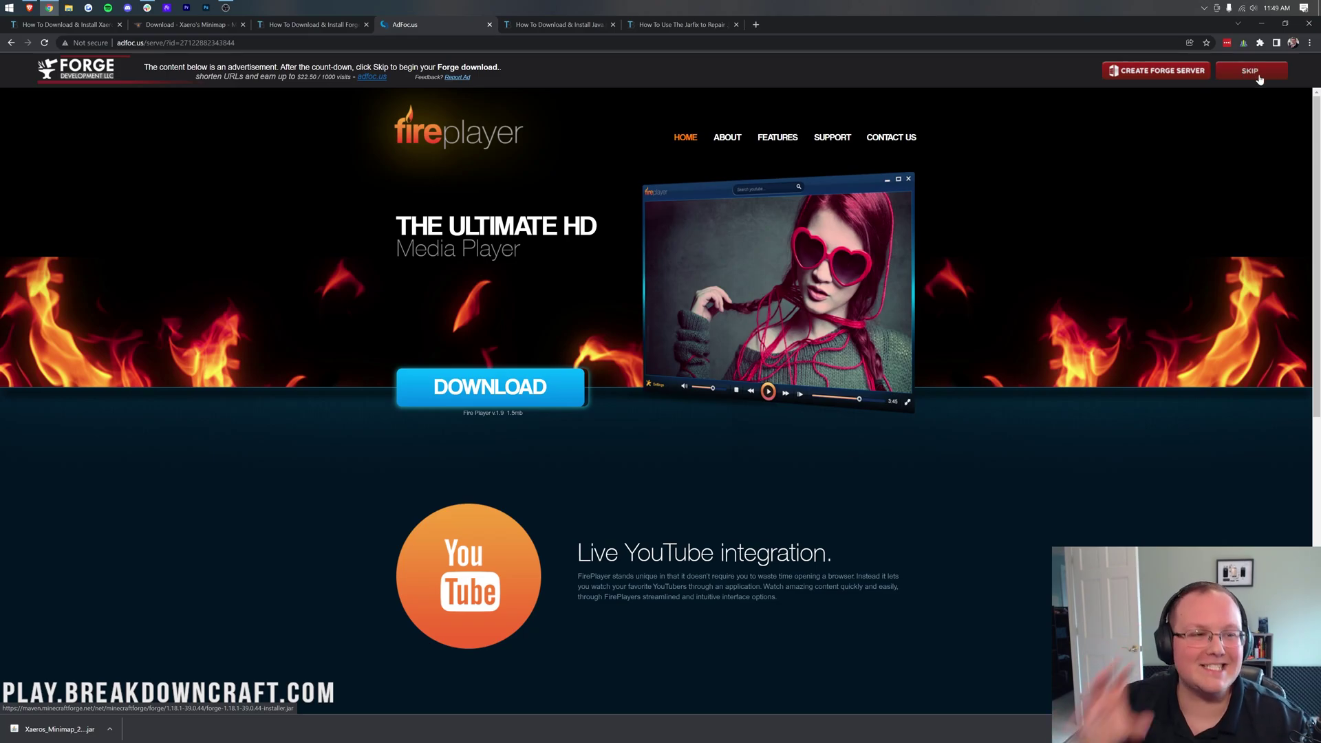
click(1256, 76)
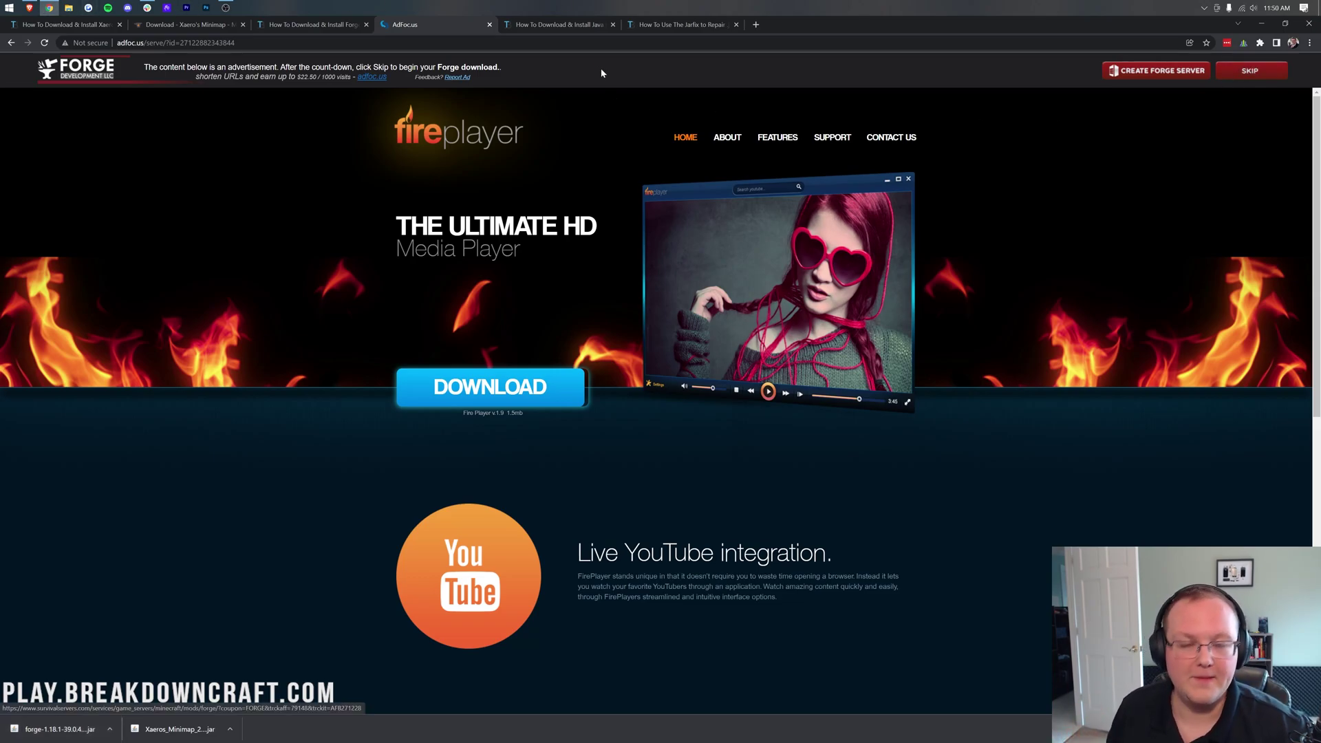
Bring up the Java installation guide, minimize the browser and open the Downloads folder through a system search.
click(557, 25)
click(1261, 24)
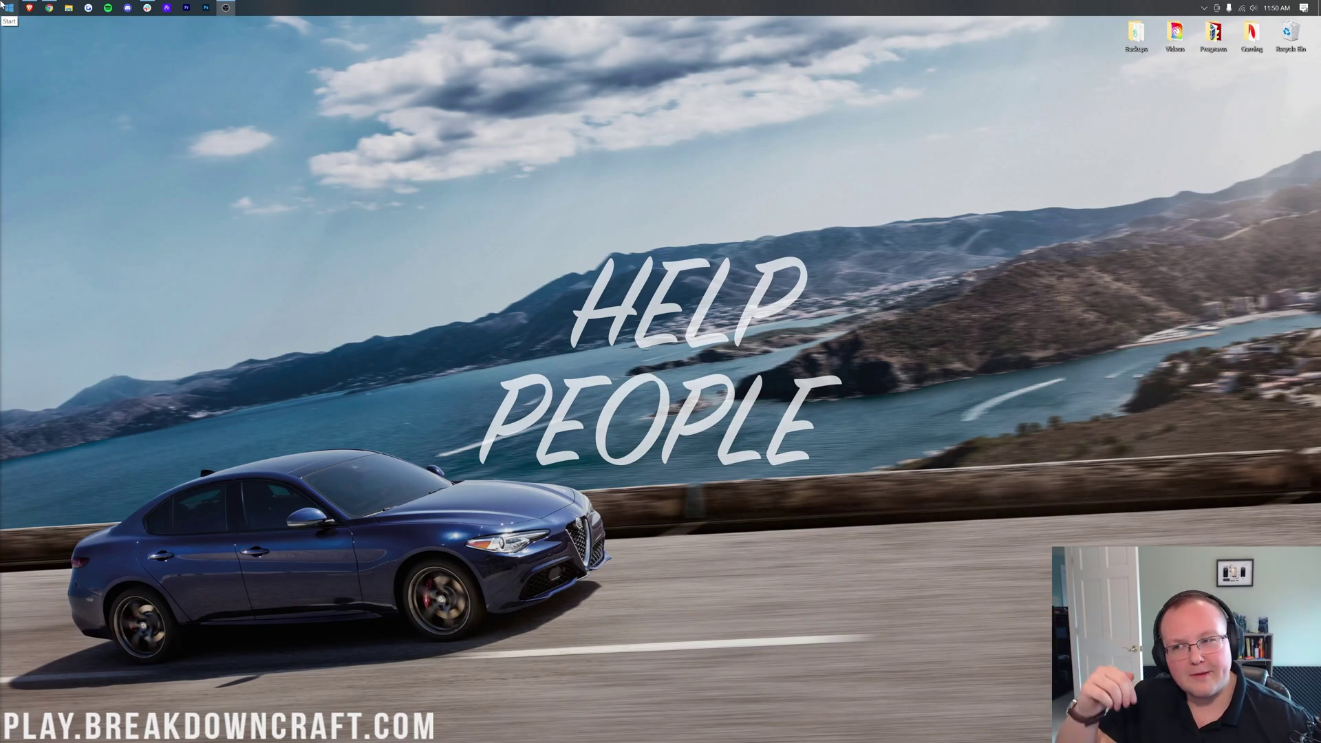
click(2, 4)
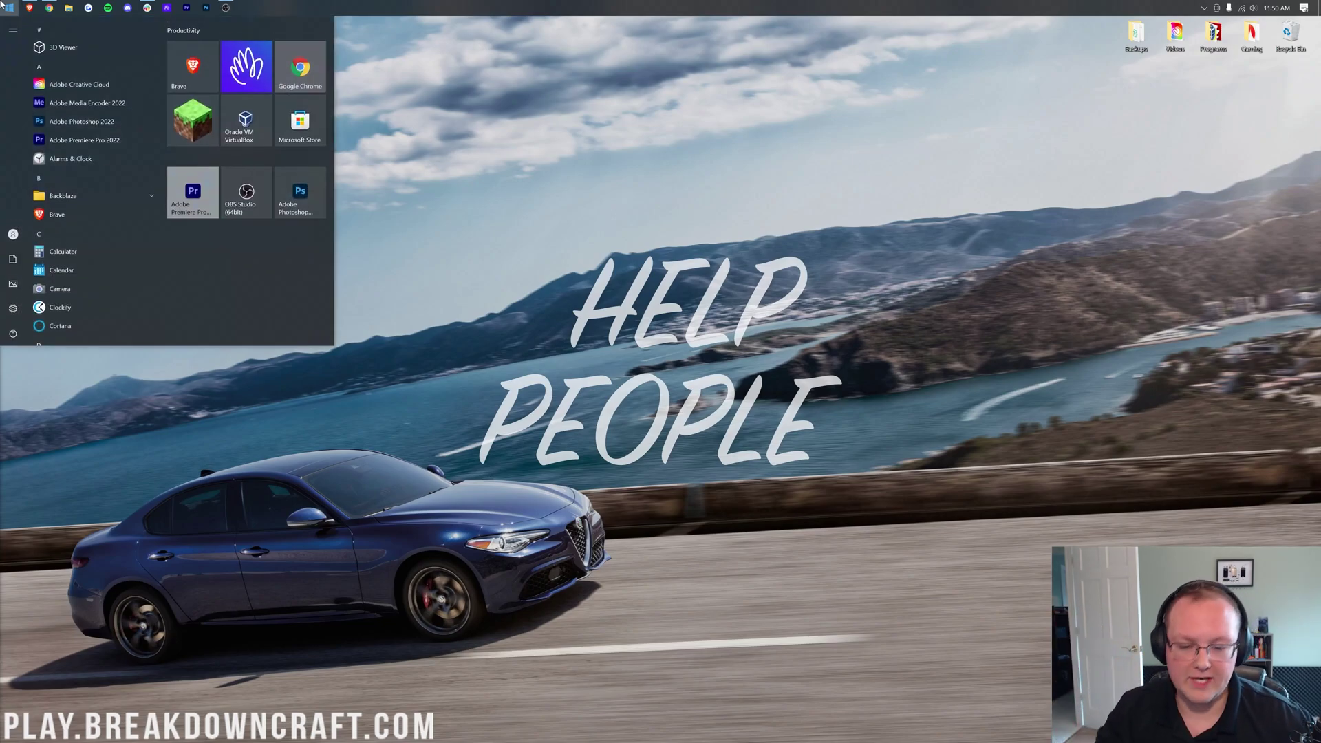
text(down)
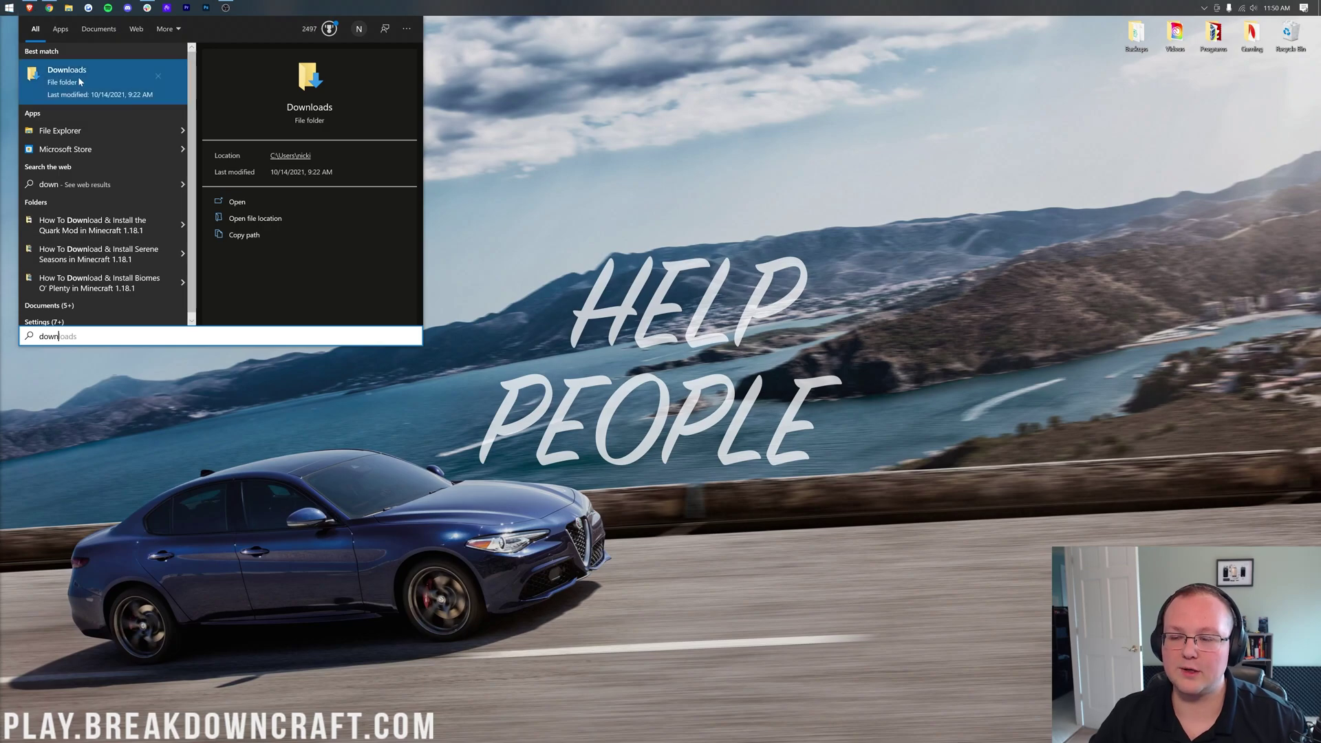
key(Return)
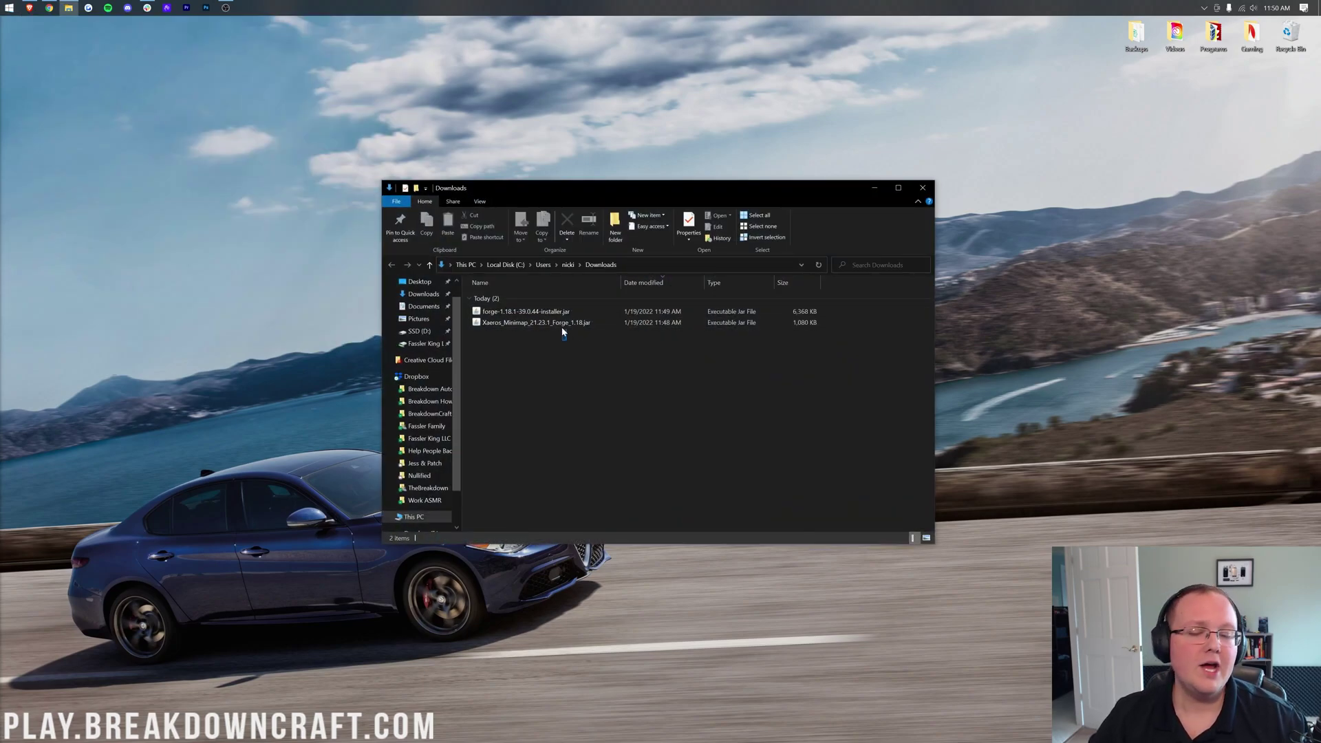
Move the Forge installer and the Xaero's Minimap jar from Downloads to the desktop and close the folder.
drag(564, 338, 554, 86)
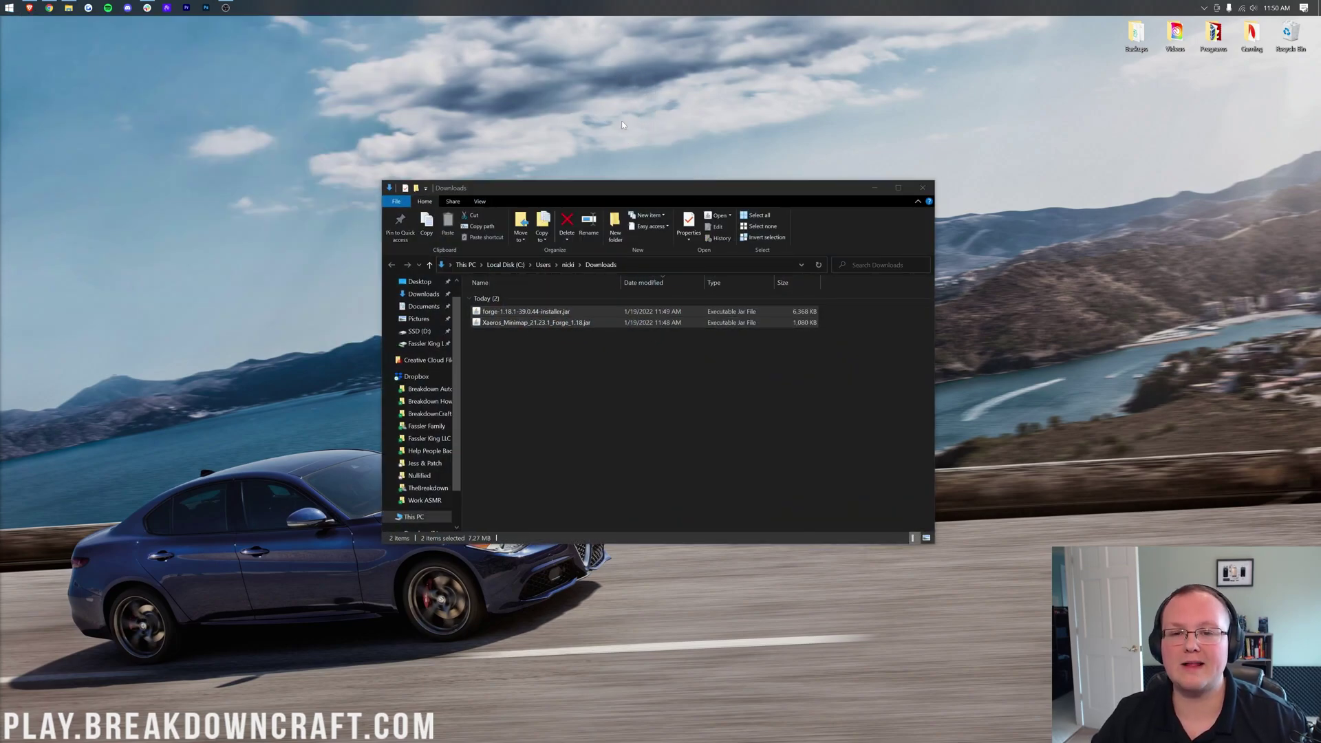
drag(558, 134, 661, 103)
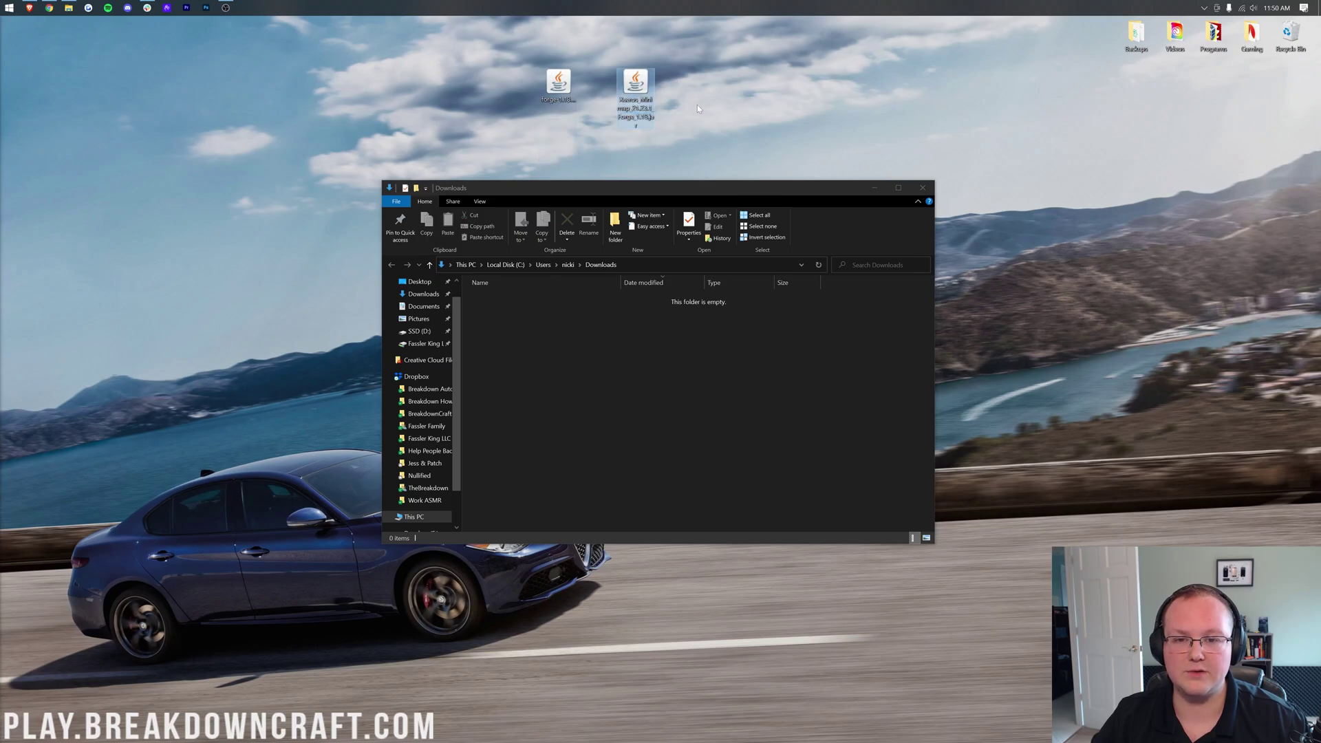
click(923, 187)
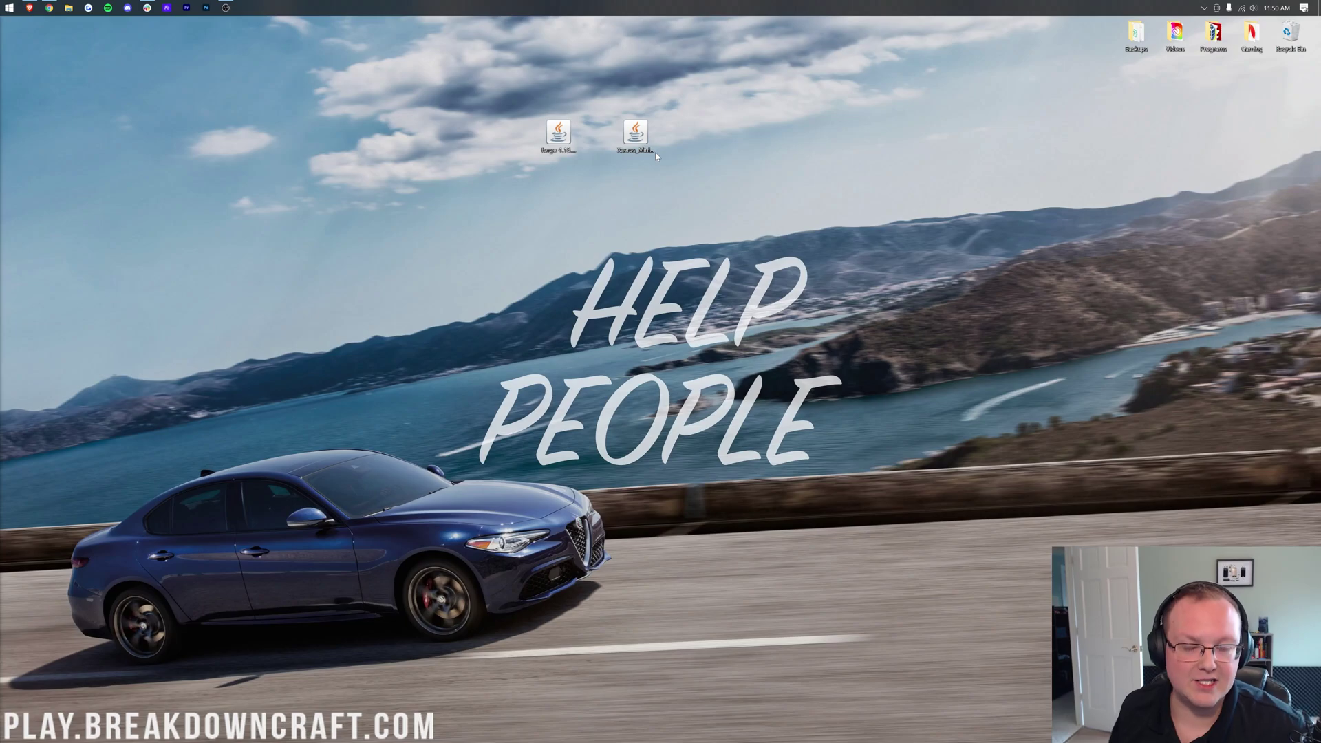
Open the Forge installer on the desktop with Java(TM) Platform SE binary and close it without installing.
right_click(557, 131)
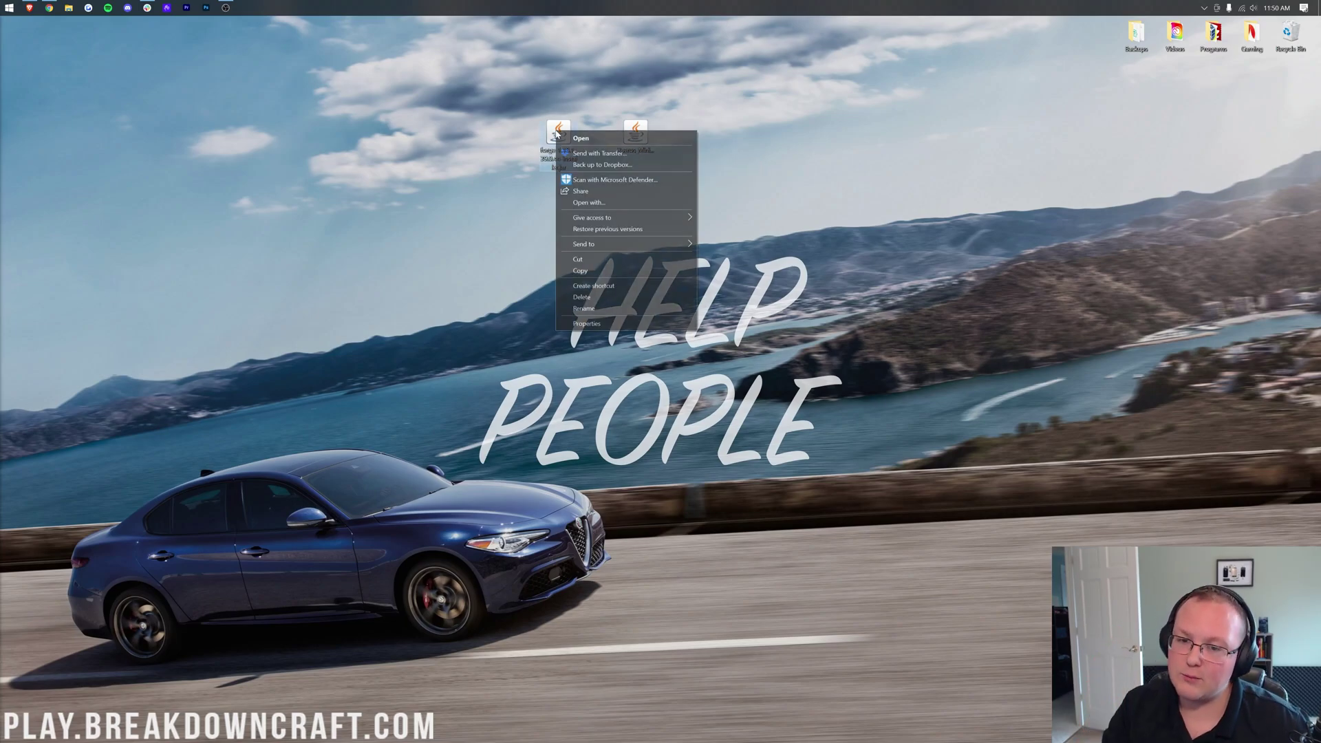
click(603, 204)
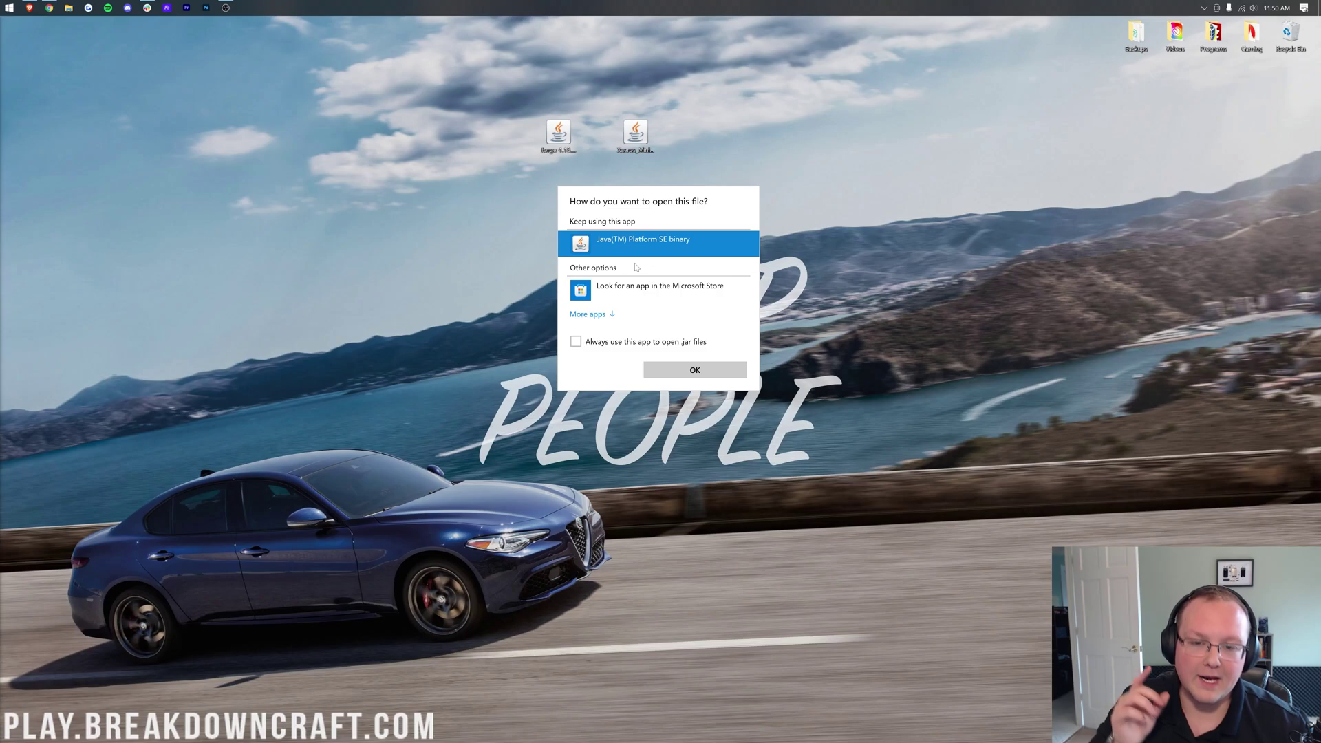
click(679, 371)
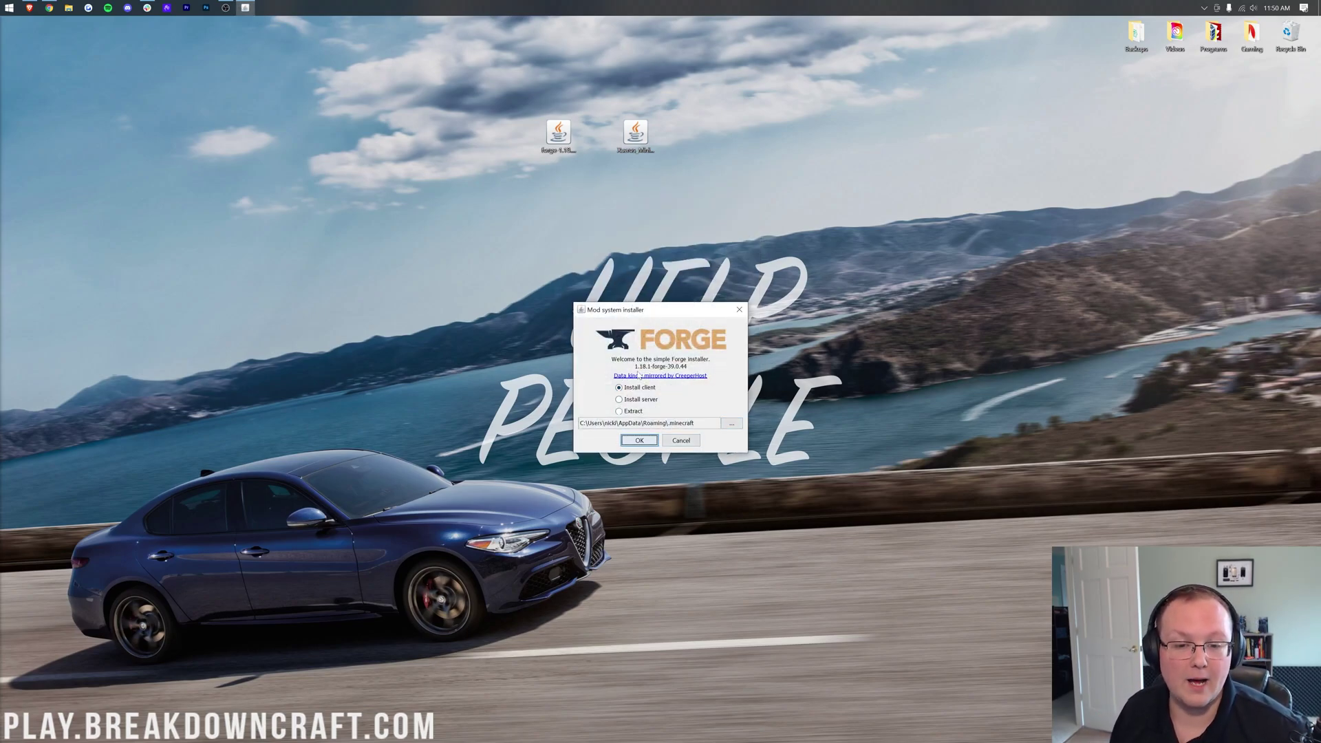
click(739, 310)
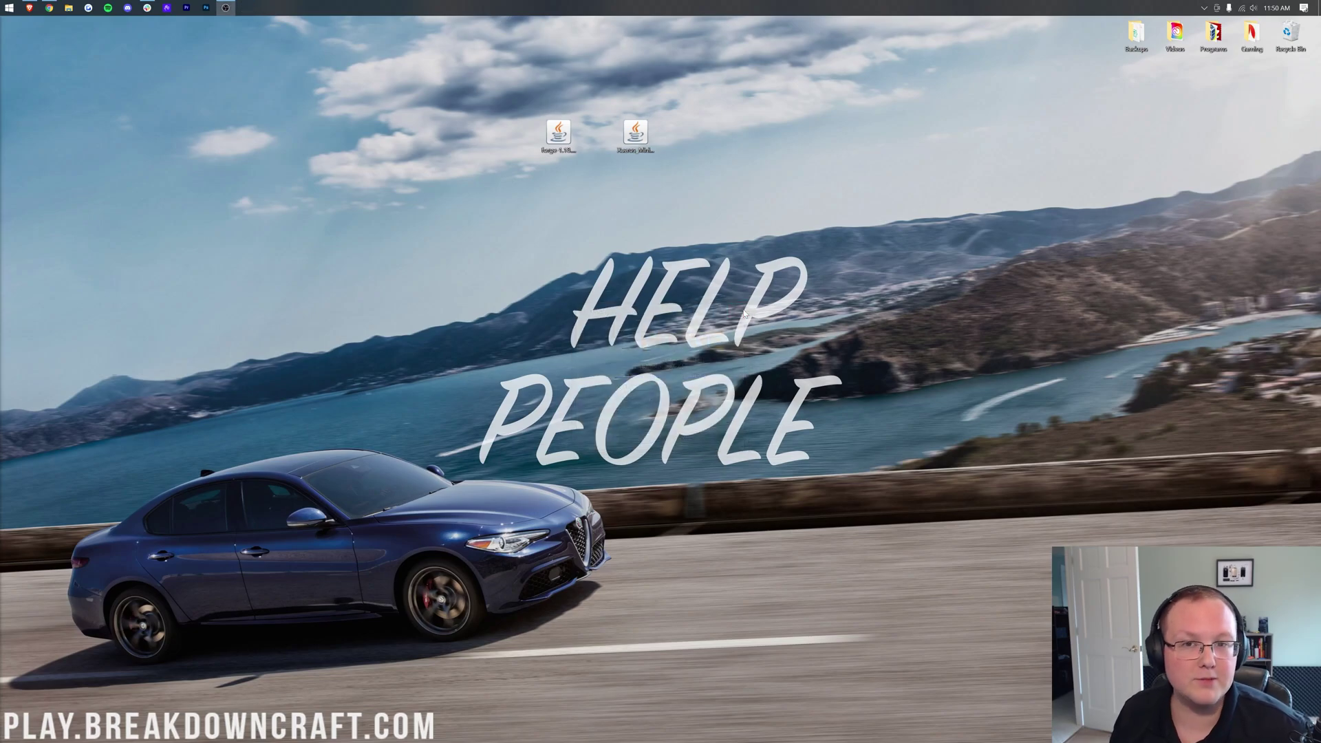
Review the Java 17 installation guide and the Jarfix repair guide in the browser, and minimize the browser.
click(49, 8)
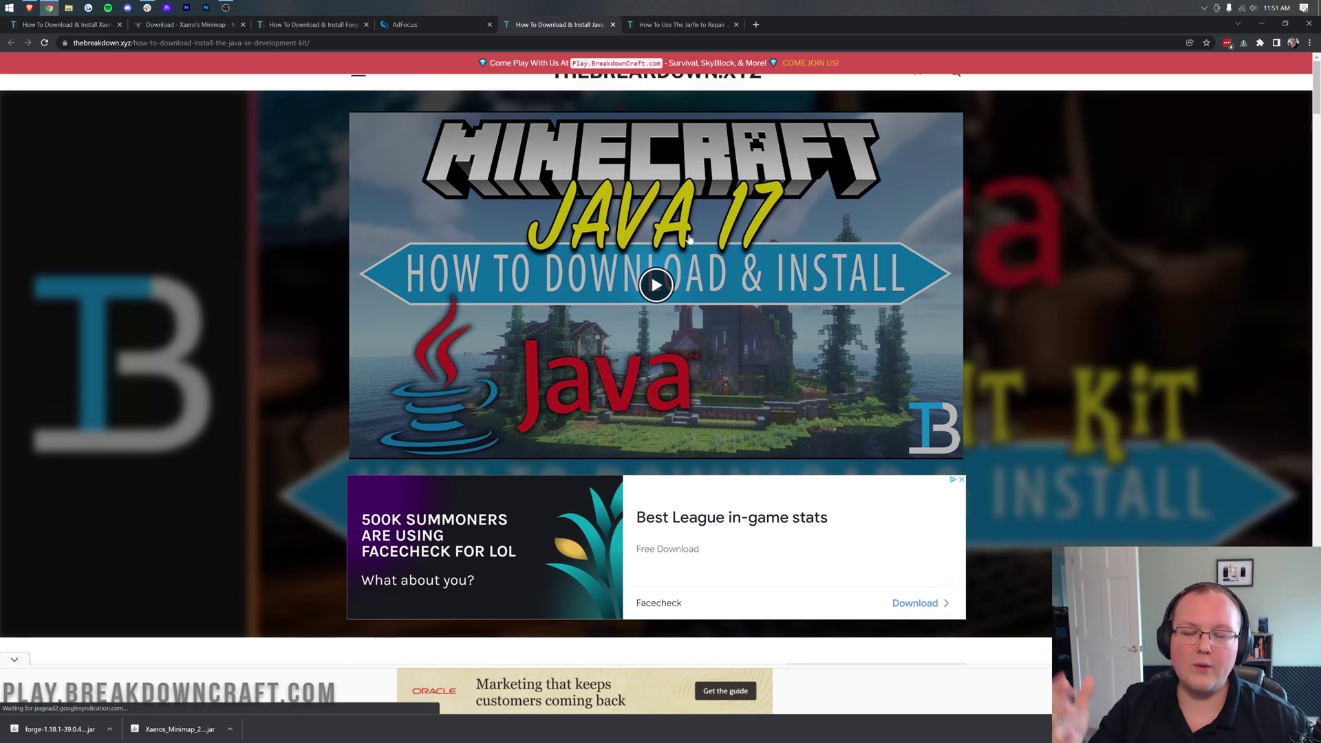
scroll(690, 230, down, 10)
scroll(690, 229, down, 12)
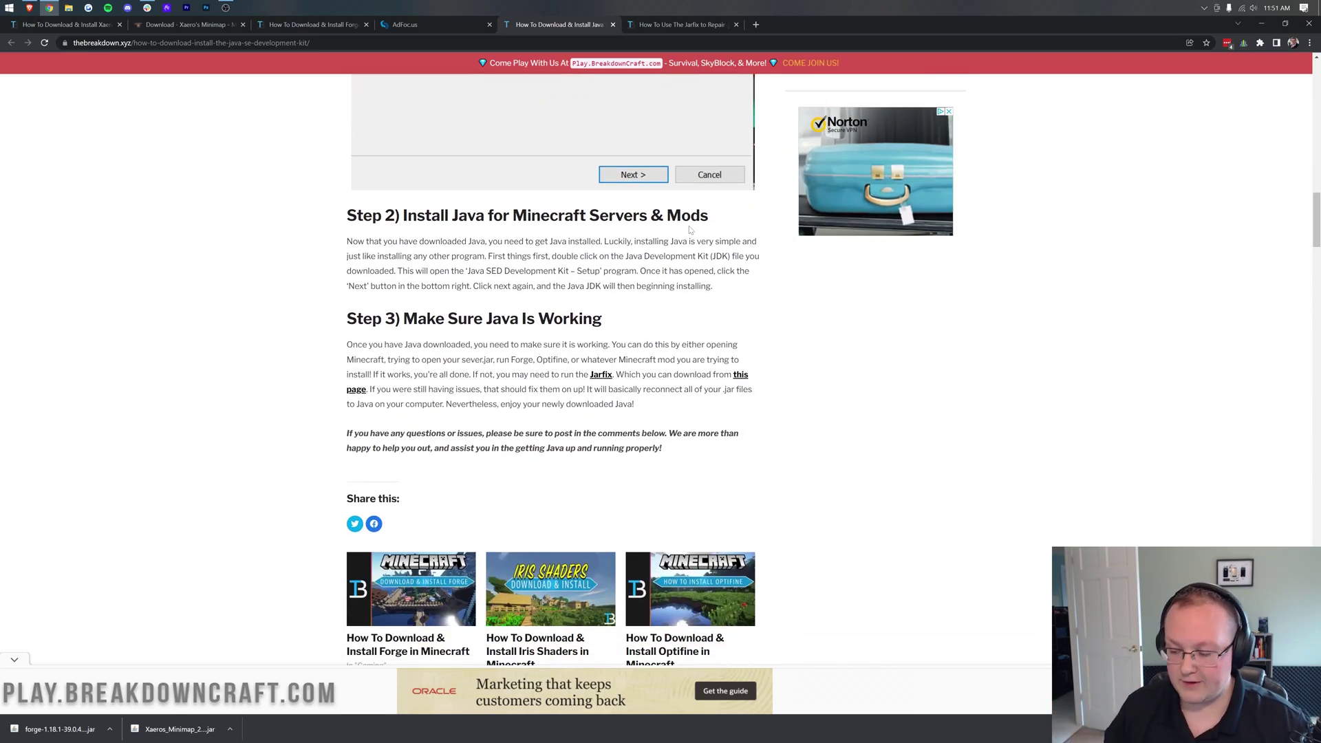
scroll(690, 229, up, 20)
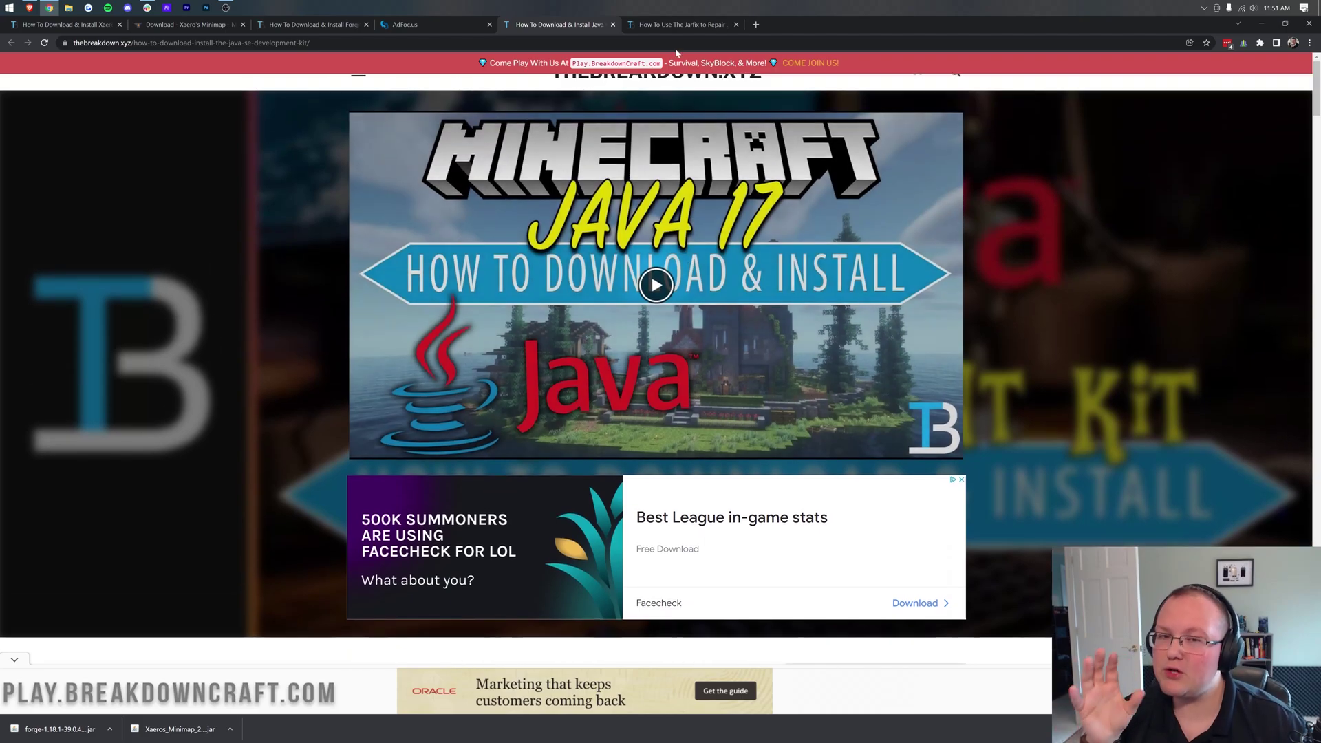
click(672, 24)
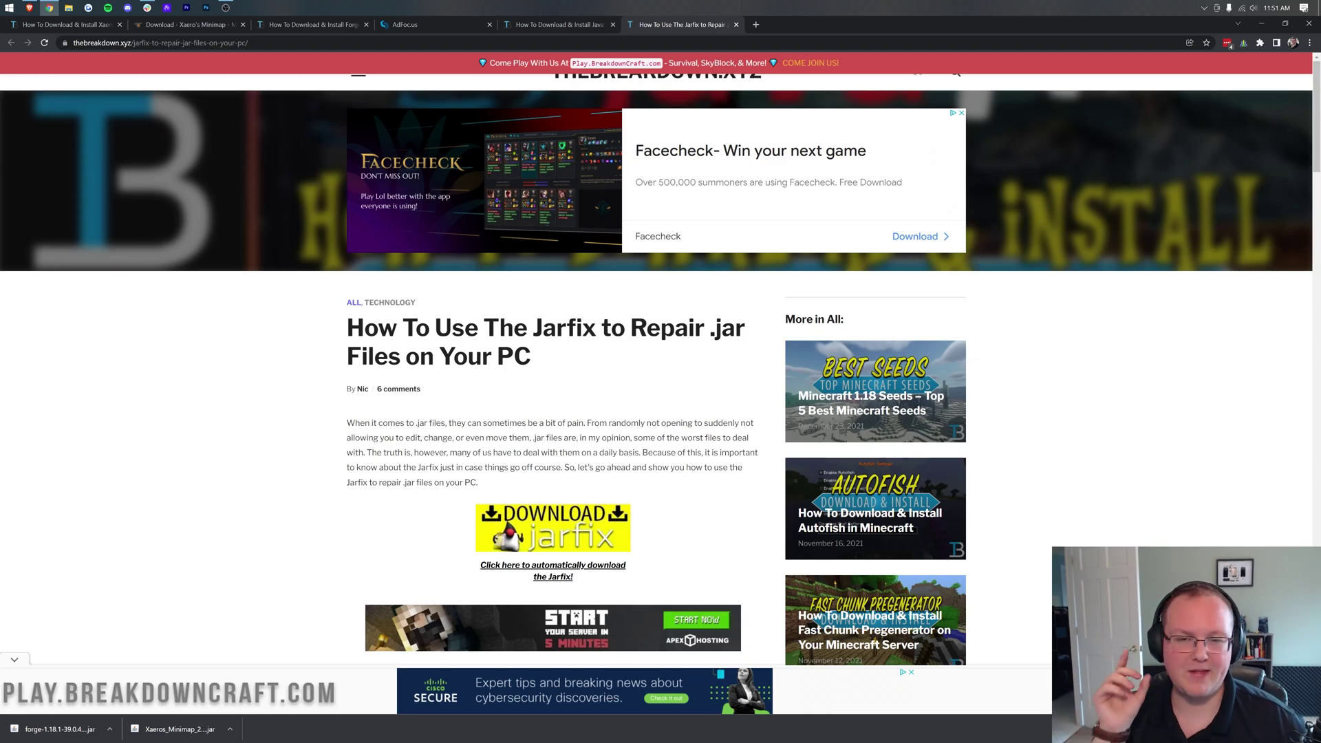
click(597, 26)
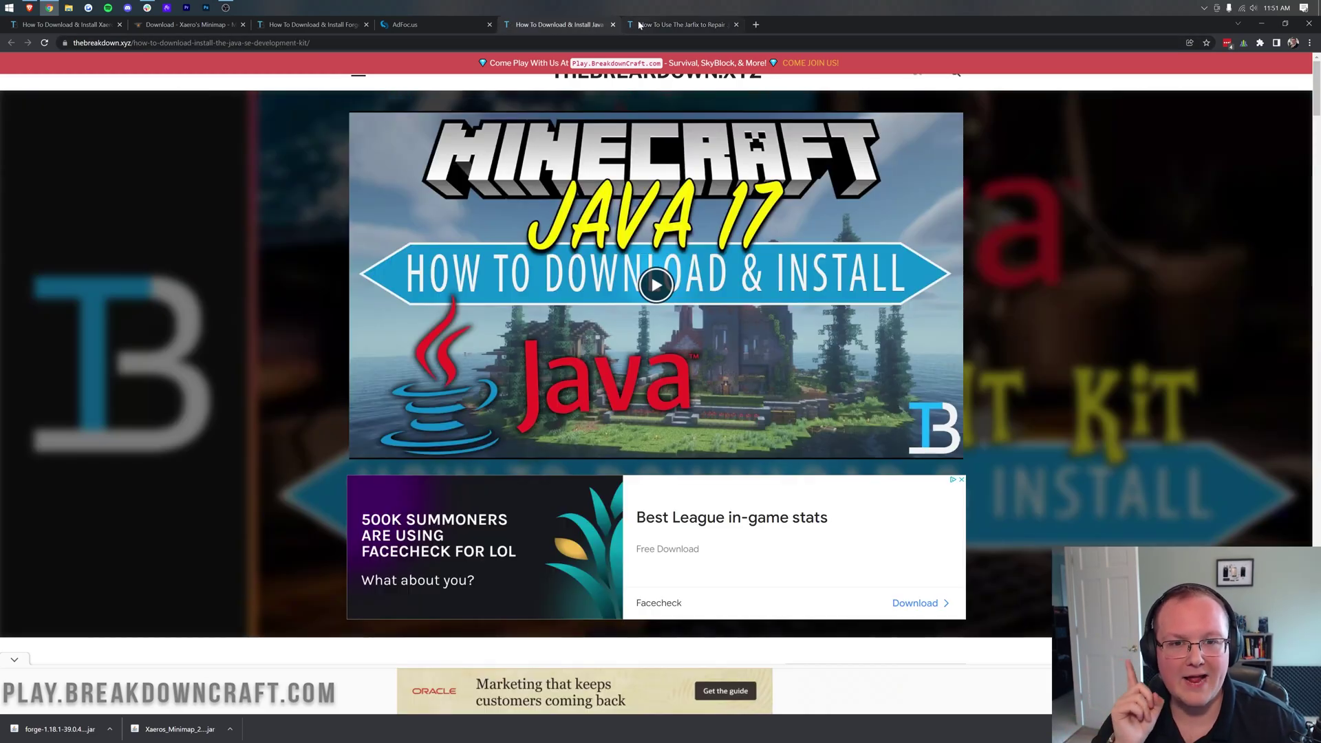
click(638, 25)
click(592, 25)
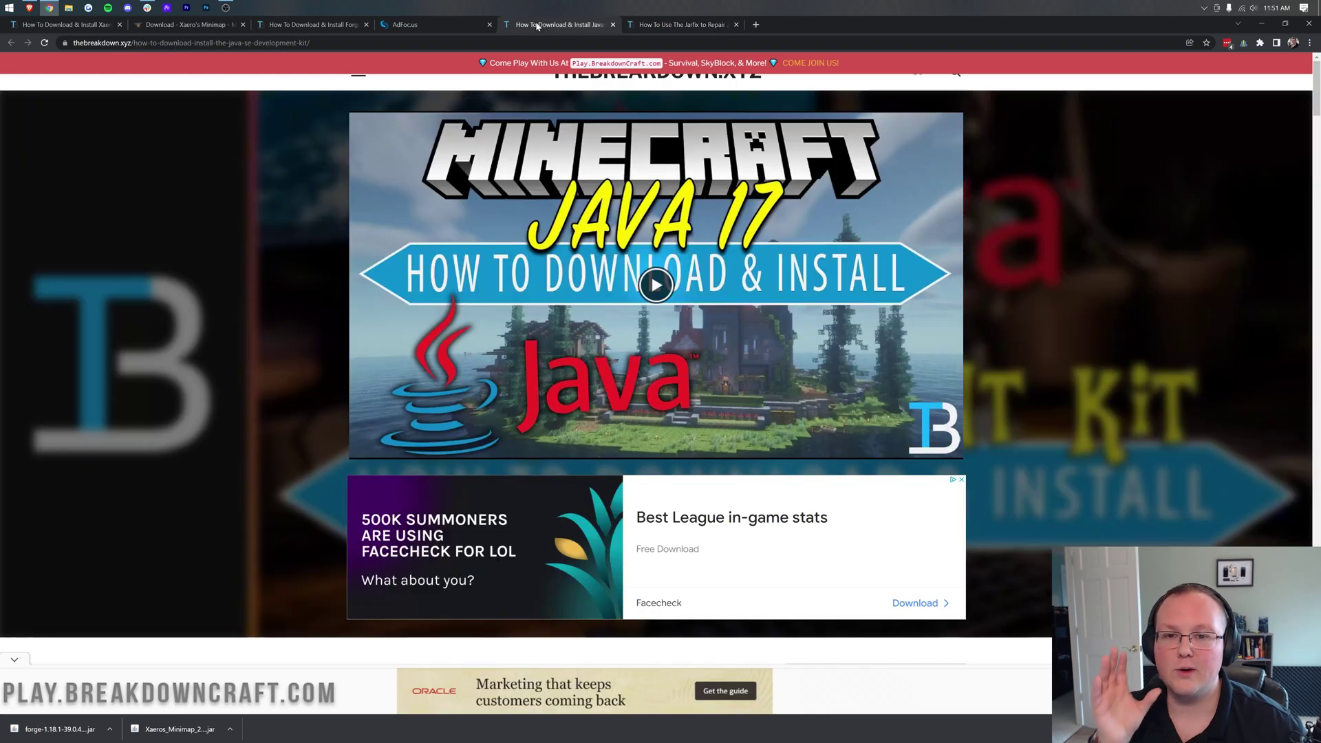
click(1261, 24)
Install the Forge client by opening the desktop installer with Java(TM) Platform SE binary, and move the installer to the Recycle Bin.
right_click(555, 138)
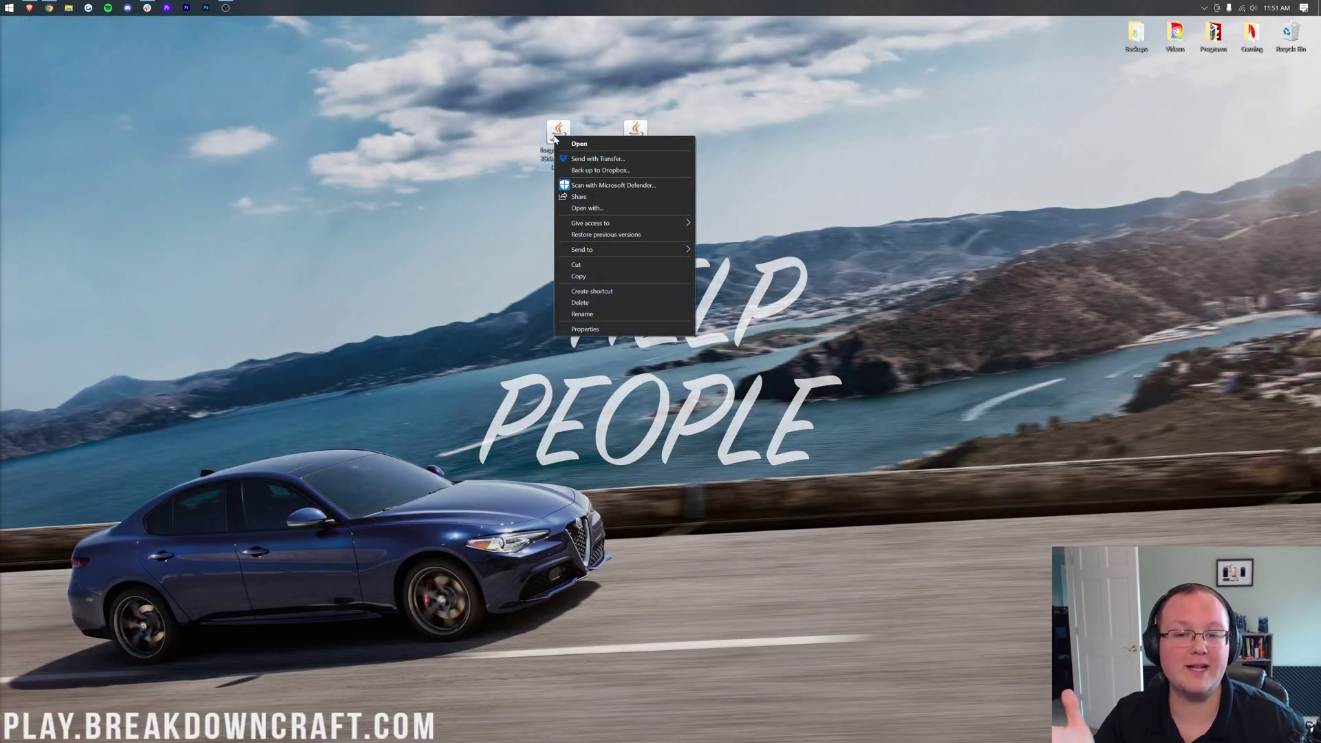
click(624, 205)
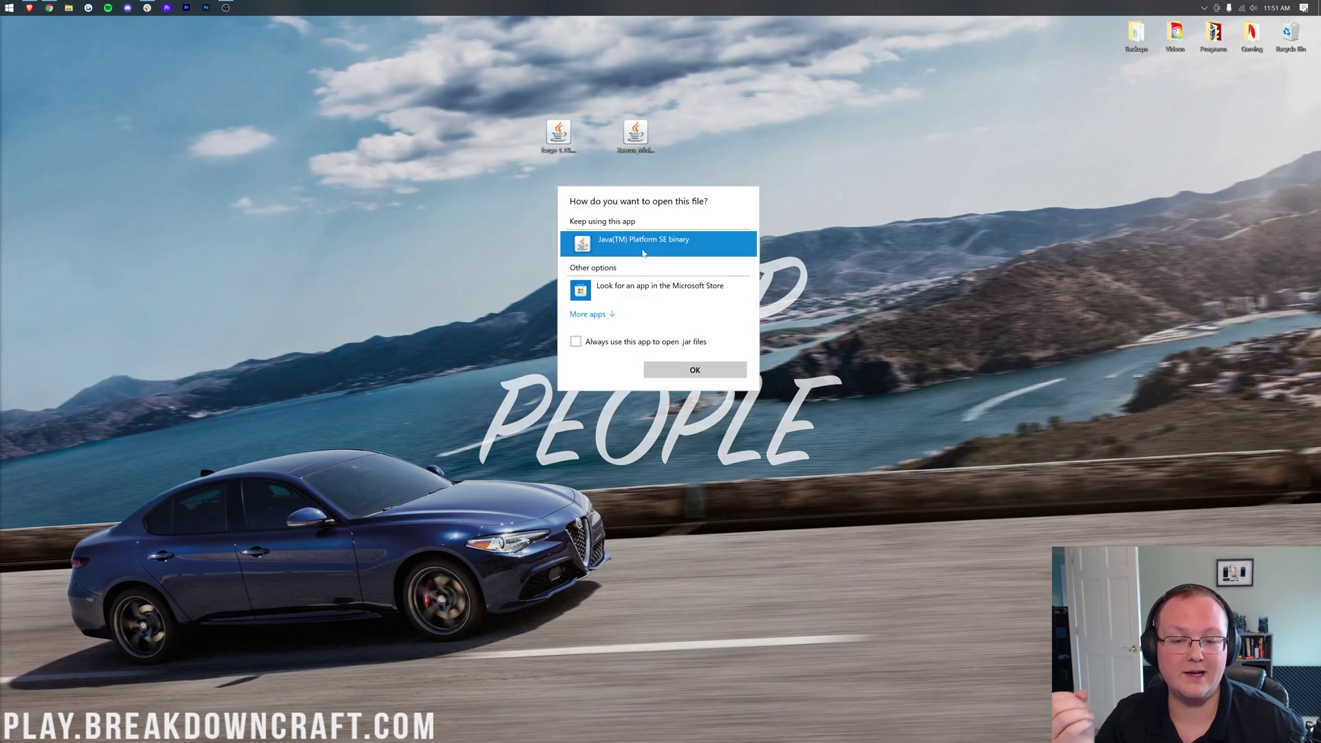
click(740, 370)
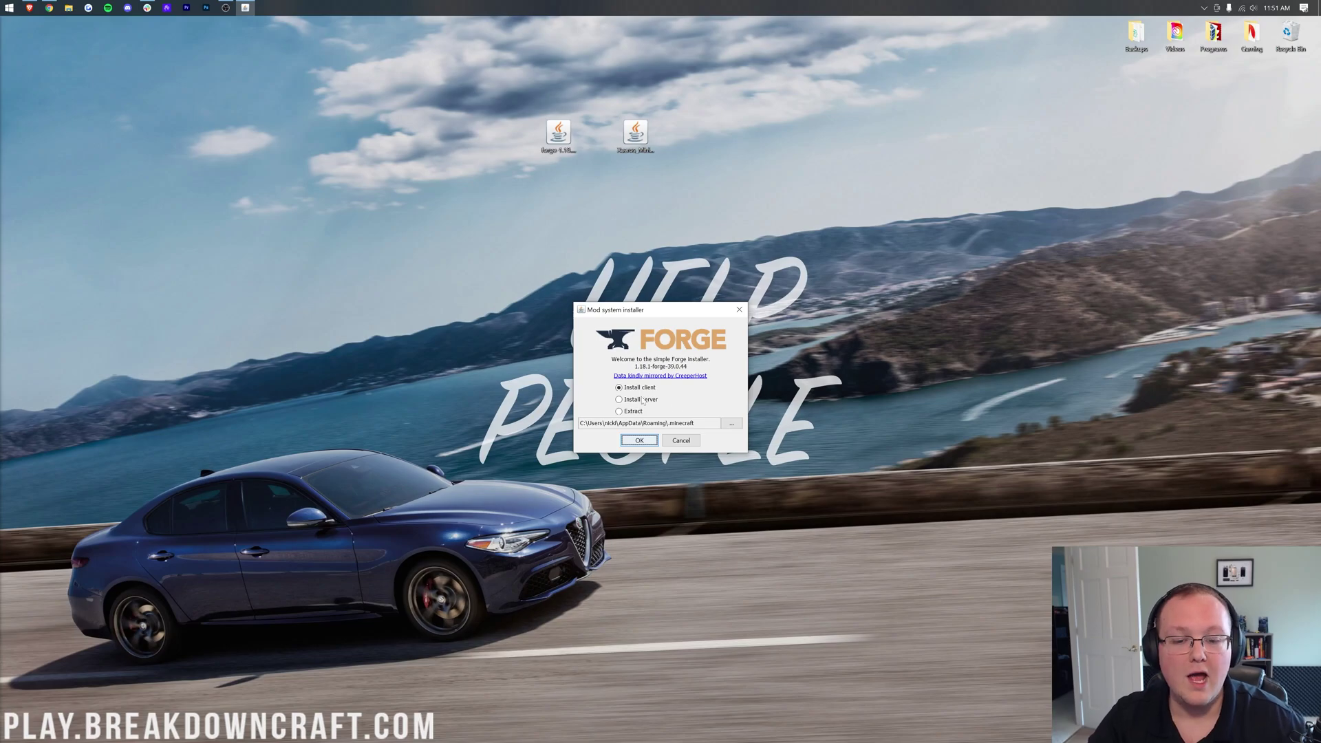
click(639, 440)
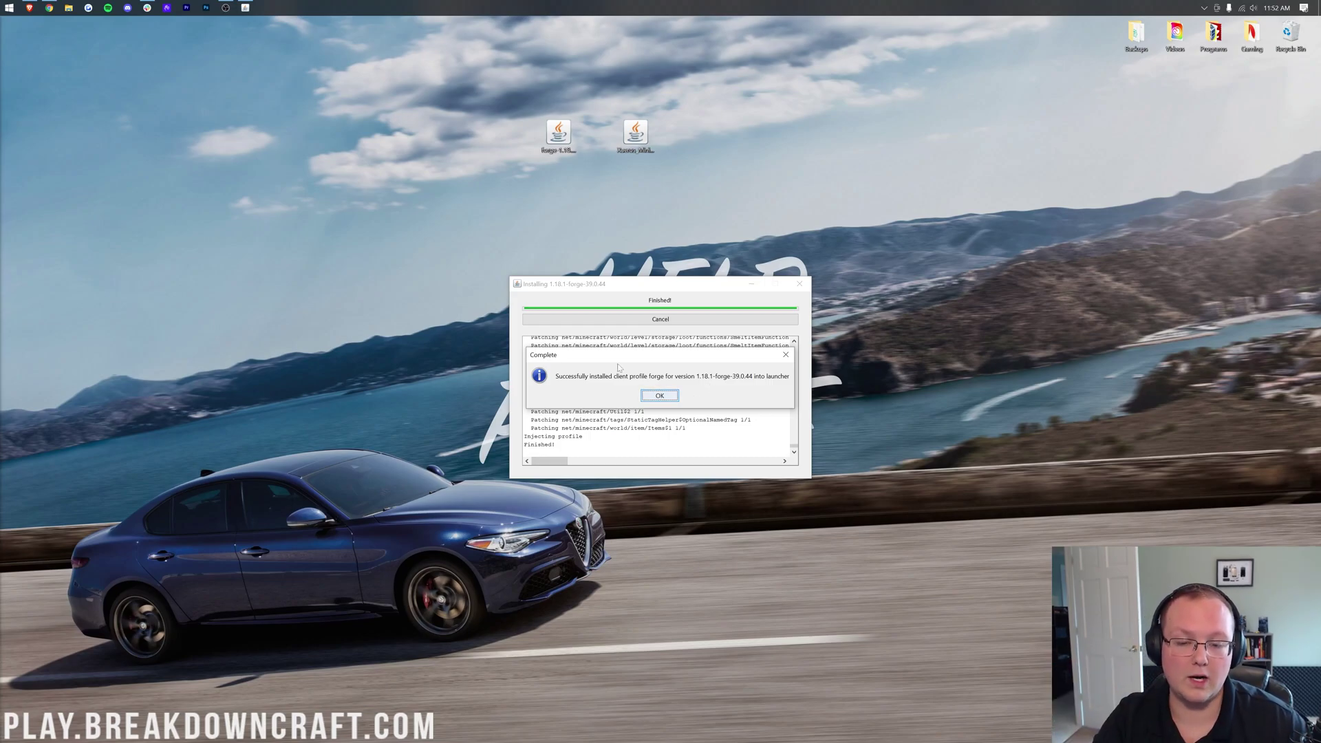
click(657, 397)
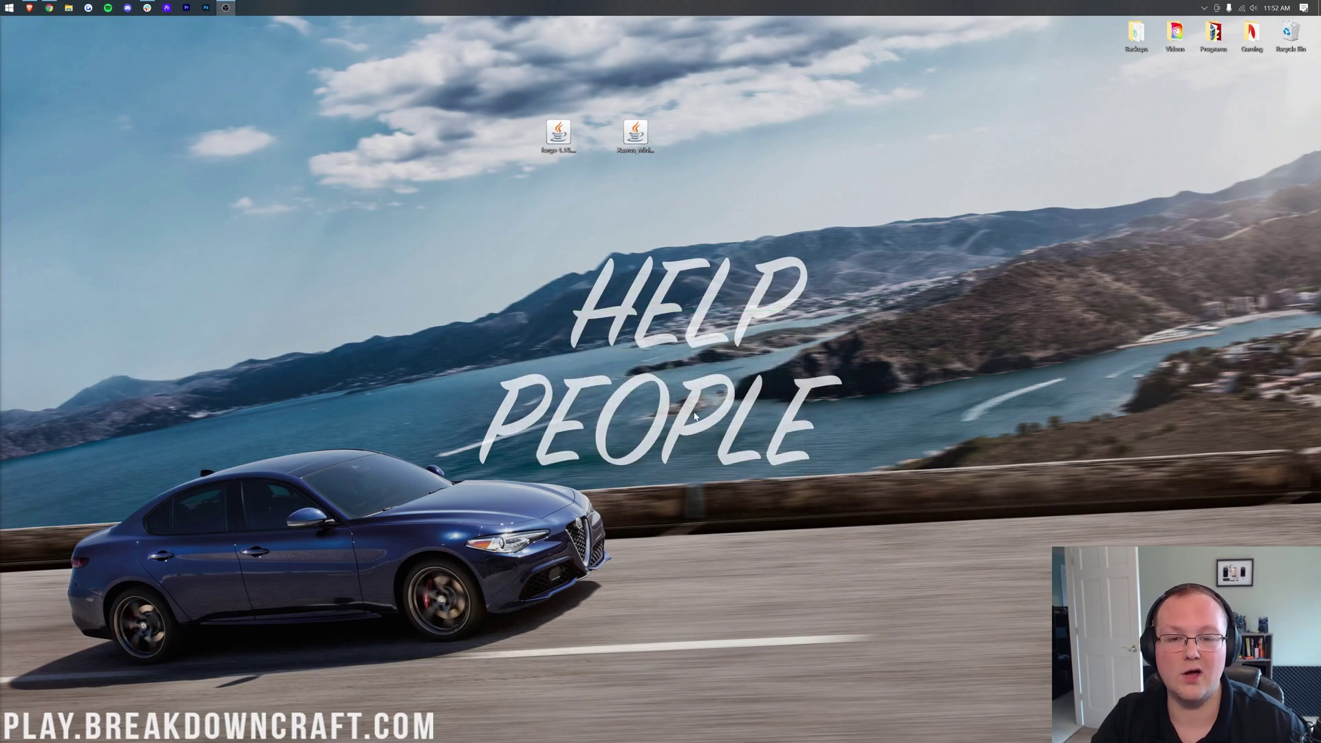
drag(844, 208, 1291, 38)
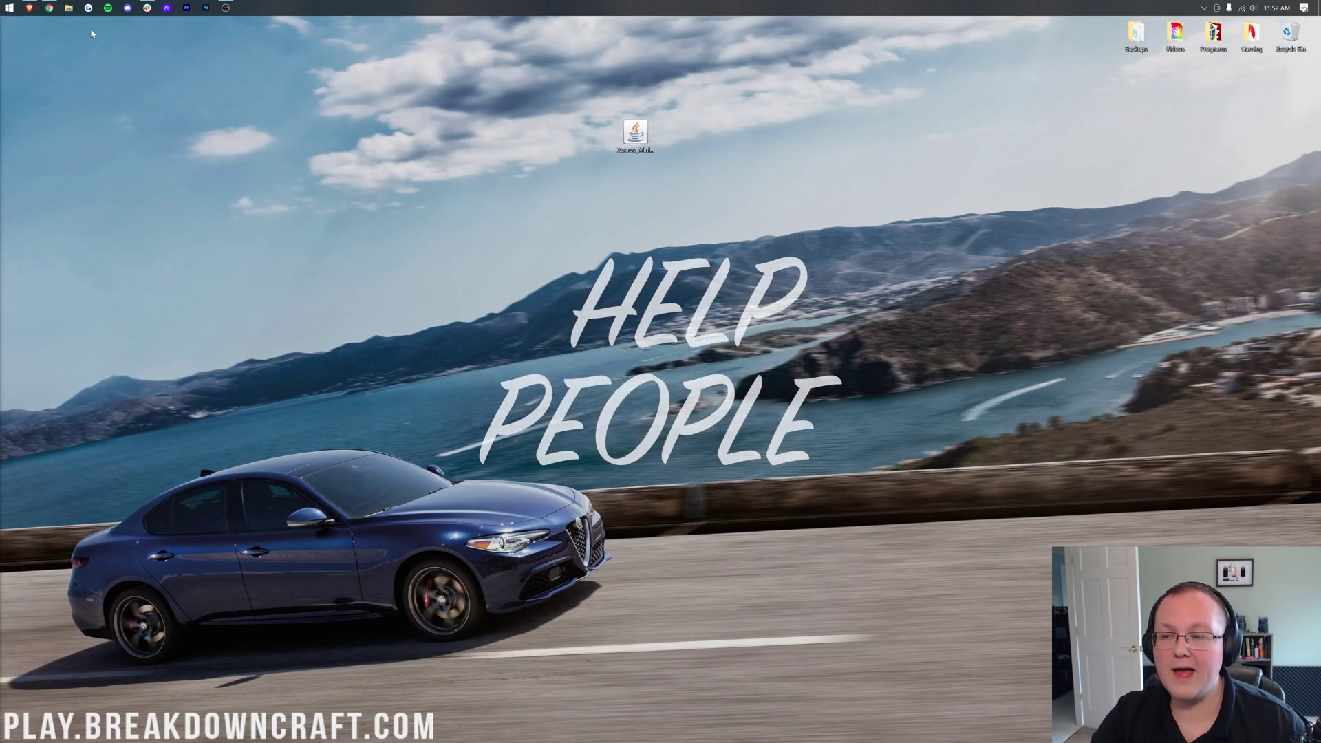
Open the Minecraft Launcher, select the forge 1.18.1-forge-39.0.44 installation, and cancel its launch at the modified-installation warning.
click(3, 5)
text(min)
click(3, 5)
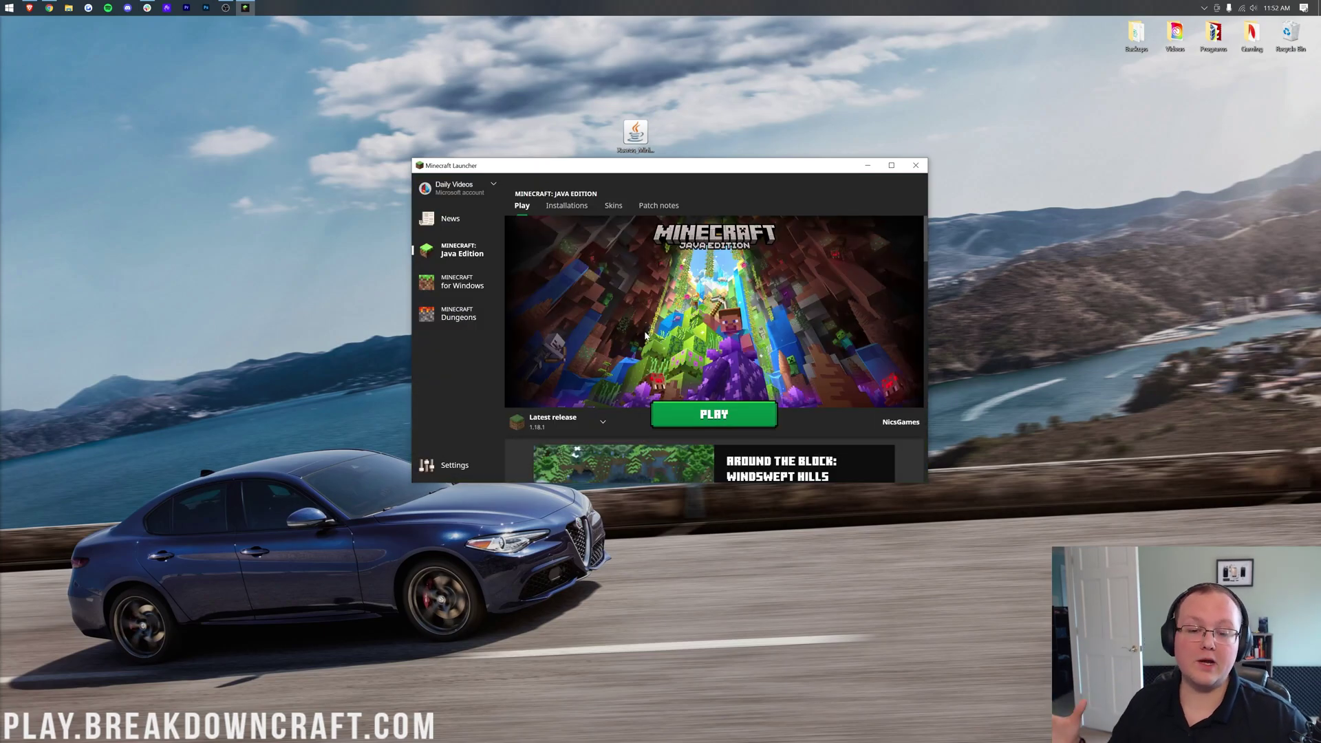
click(605, 423)
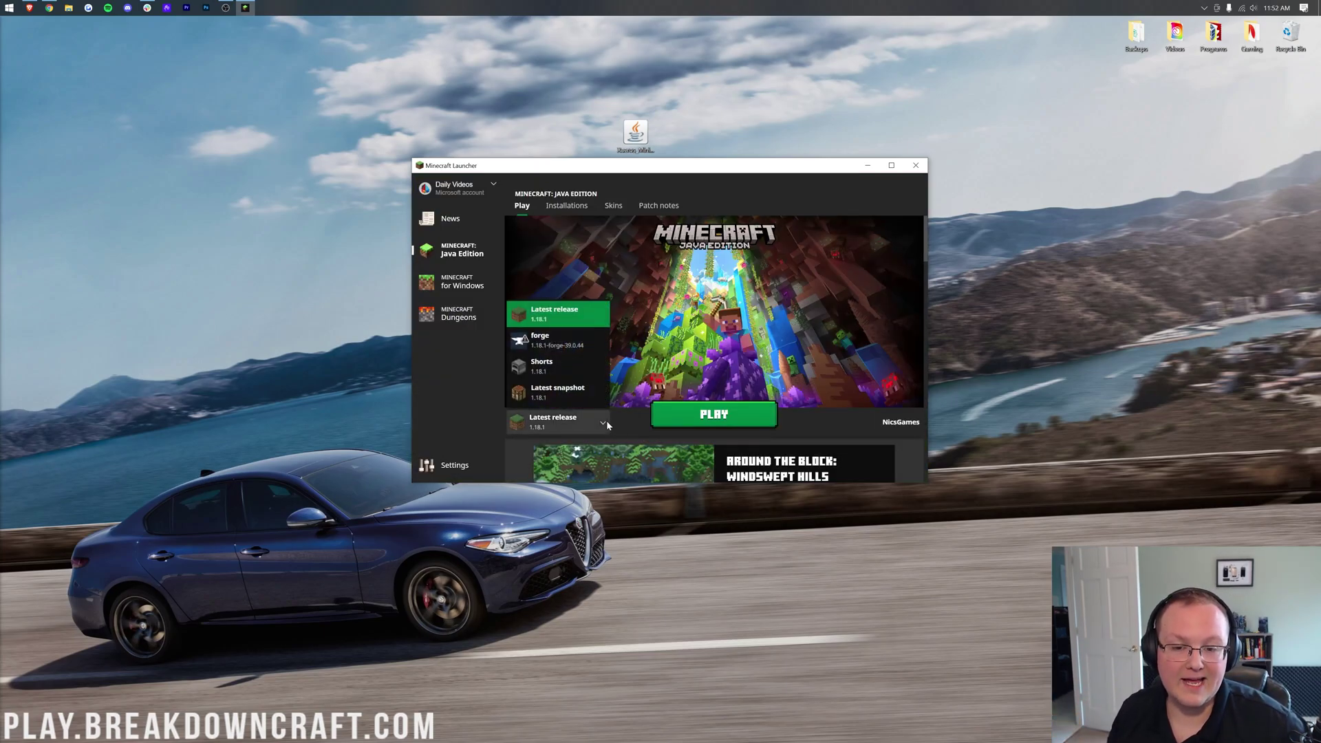
click(578, 344)
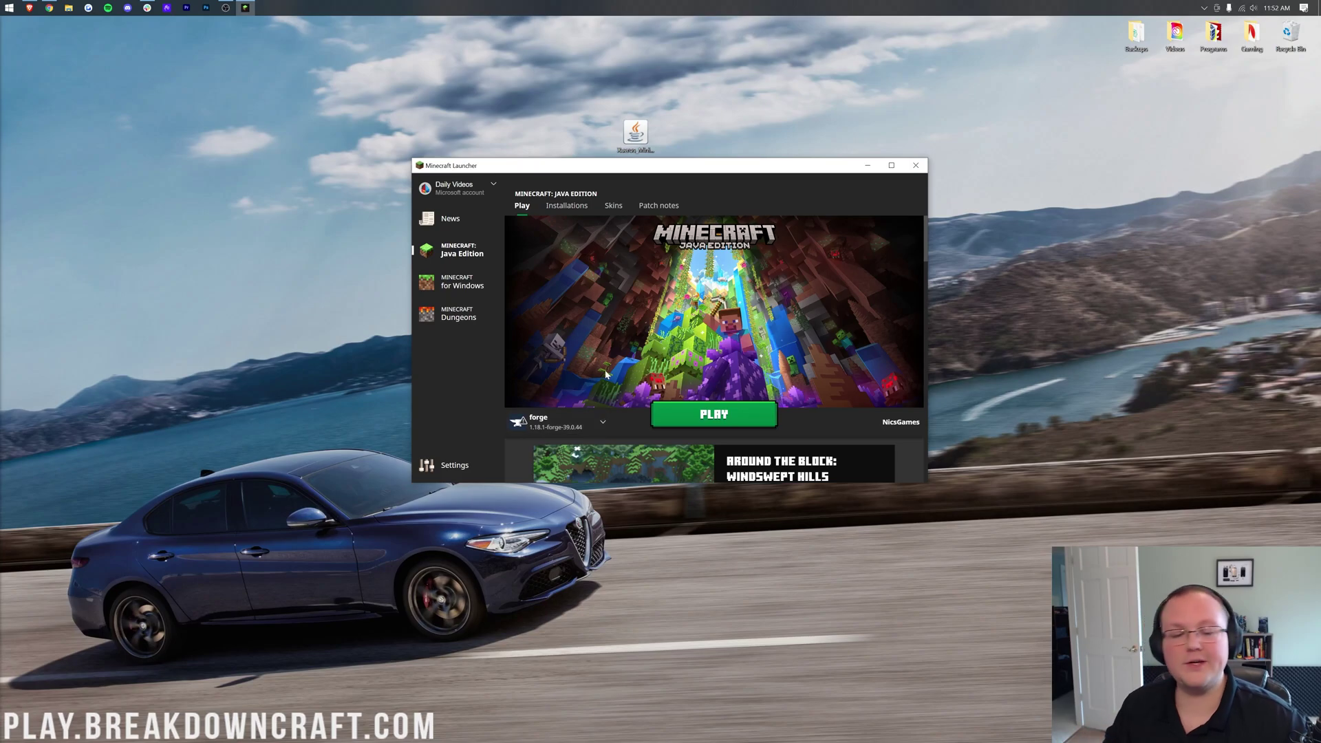
click(671, 412)
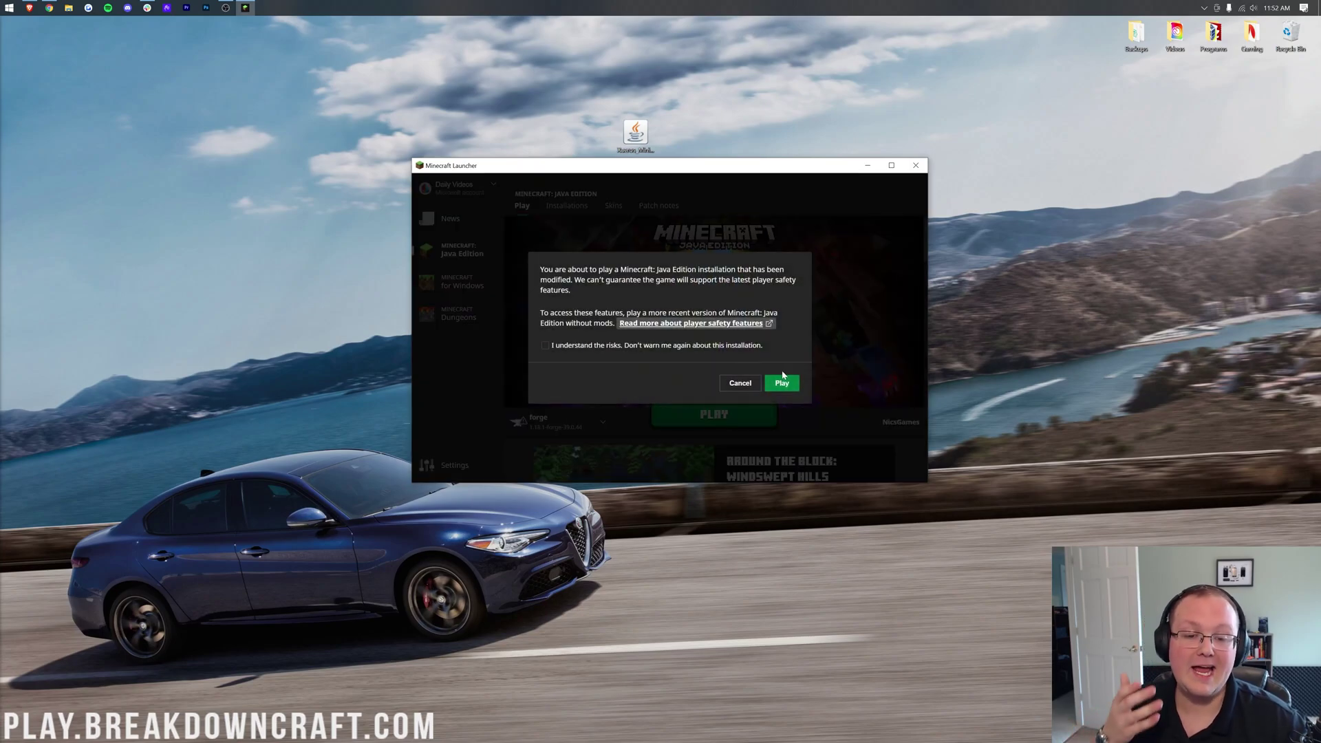
click(739, 384)
mouse_move(531, 425)
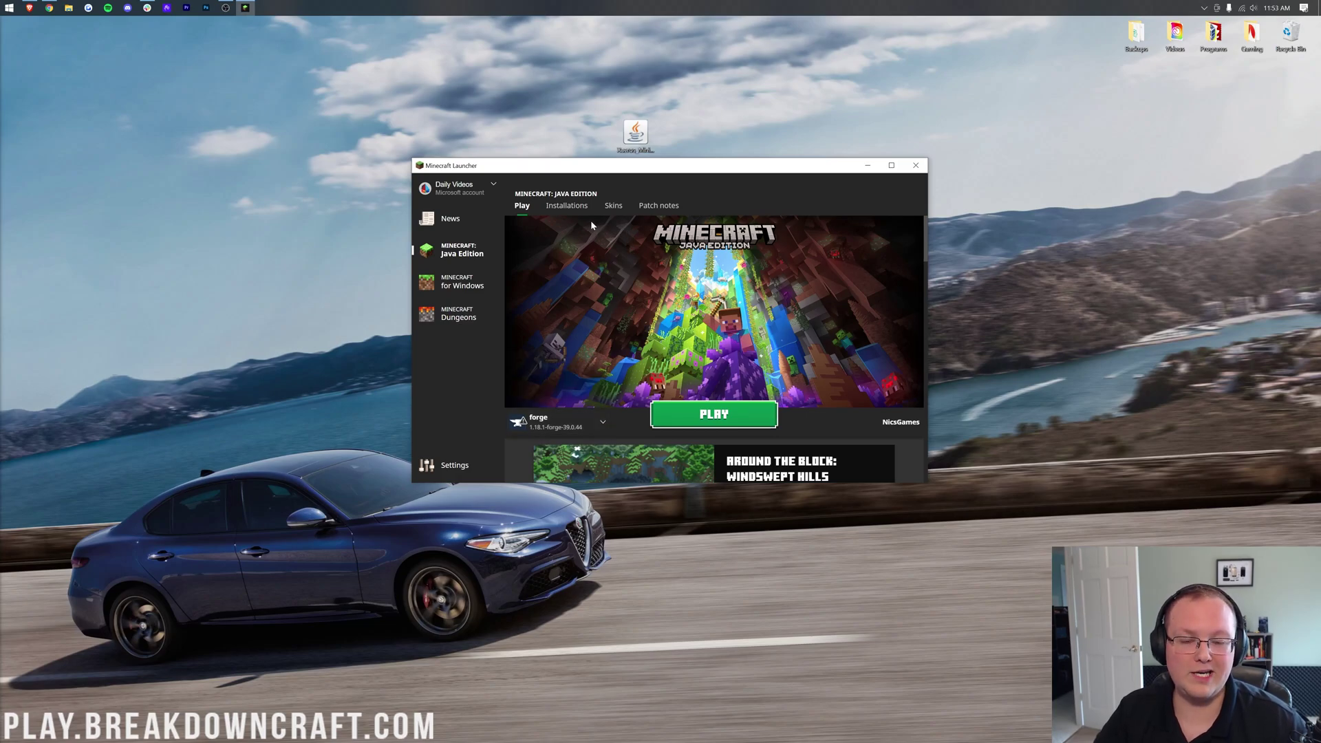
Open the installations list, switch the Modded versions filter off and on again, and cancel a launch of the forge installation.
click(566, 206)
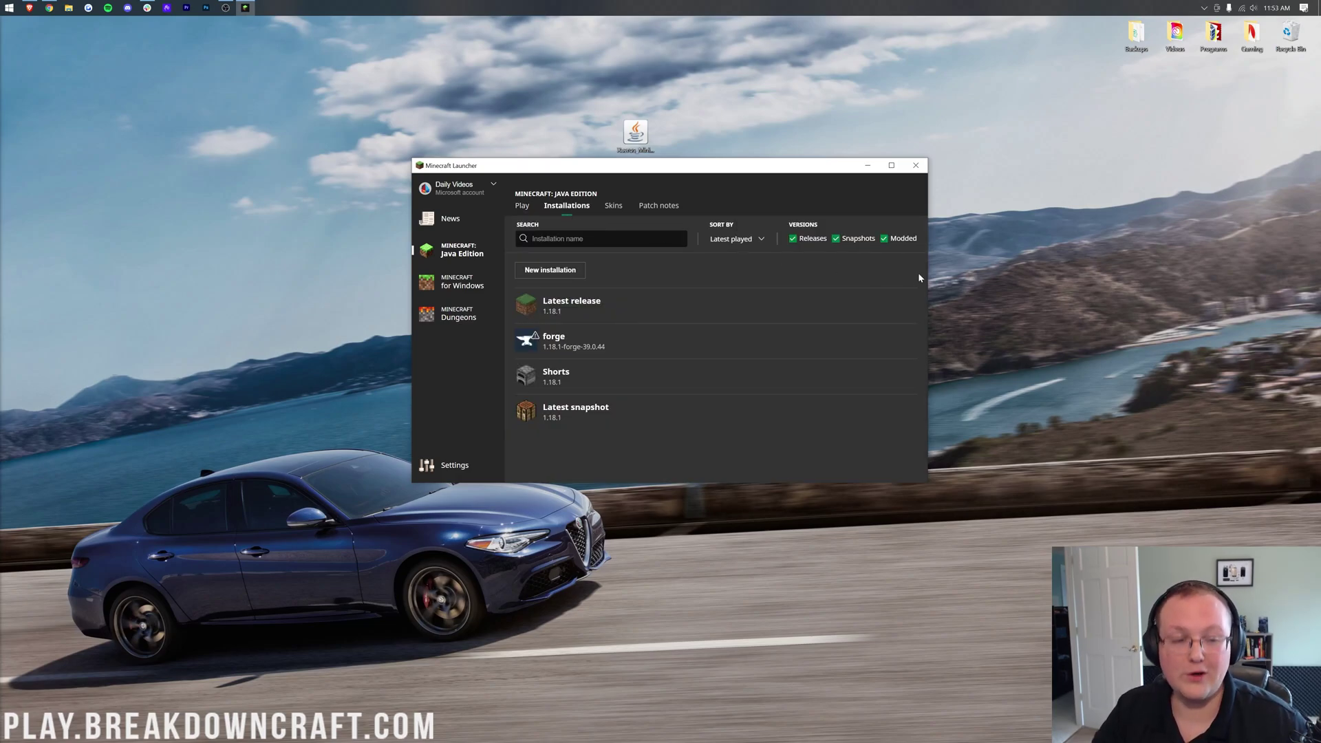
click(885, 238)
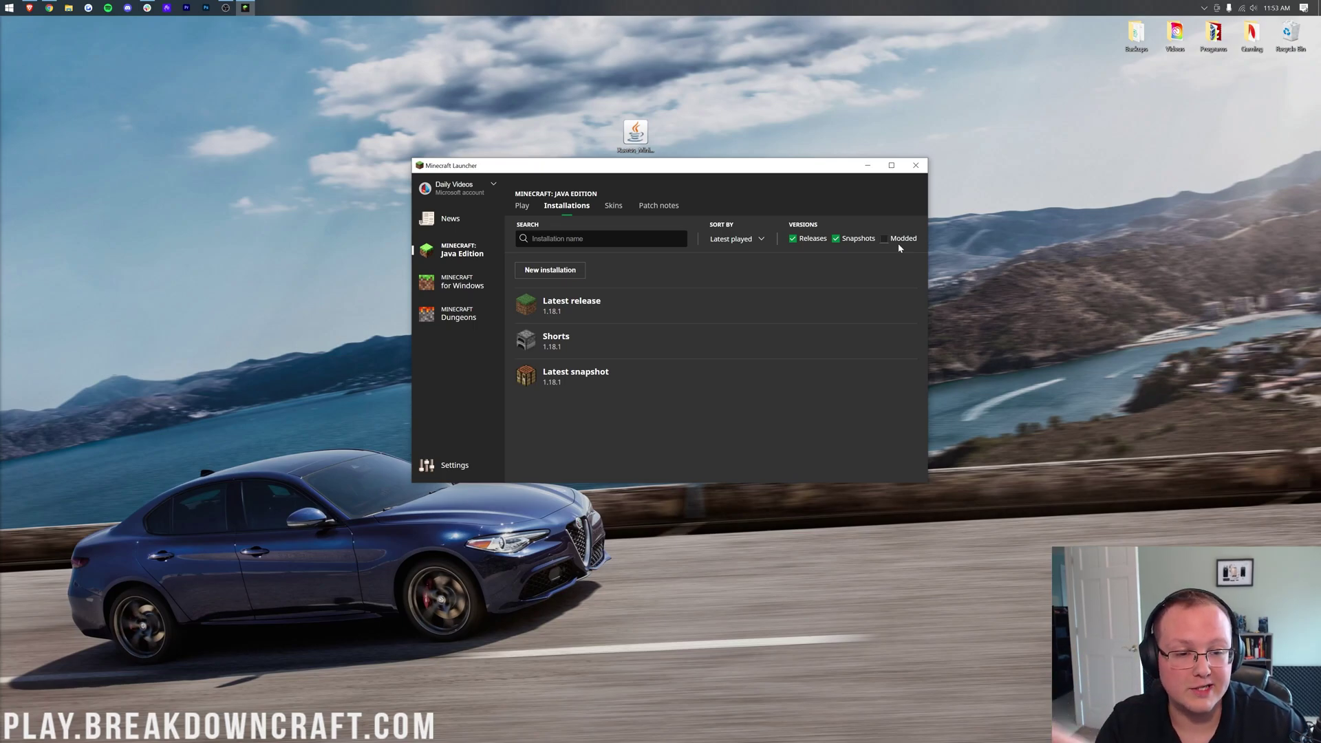
click(898, 241)
click(853, 341)
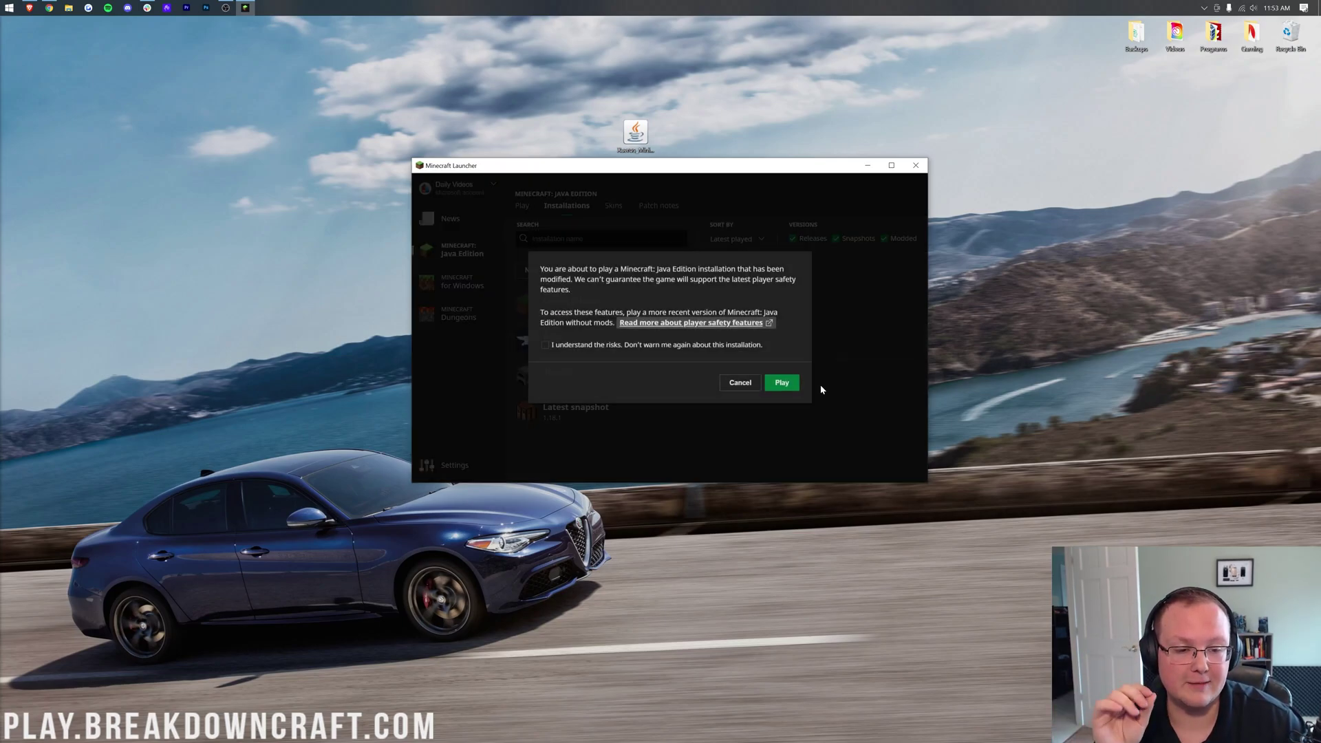
click(747, 384)
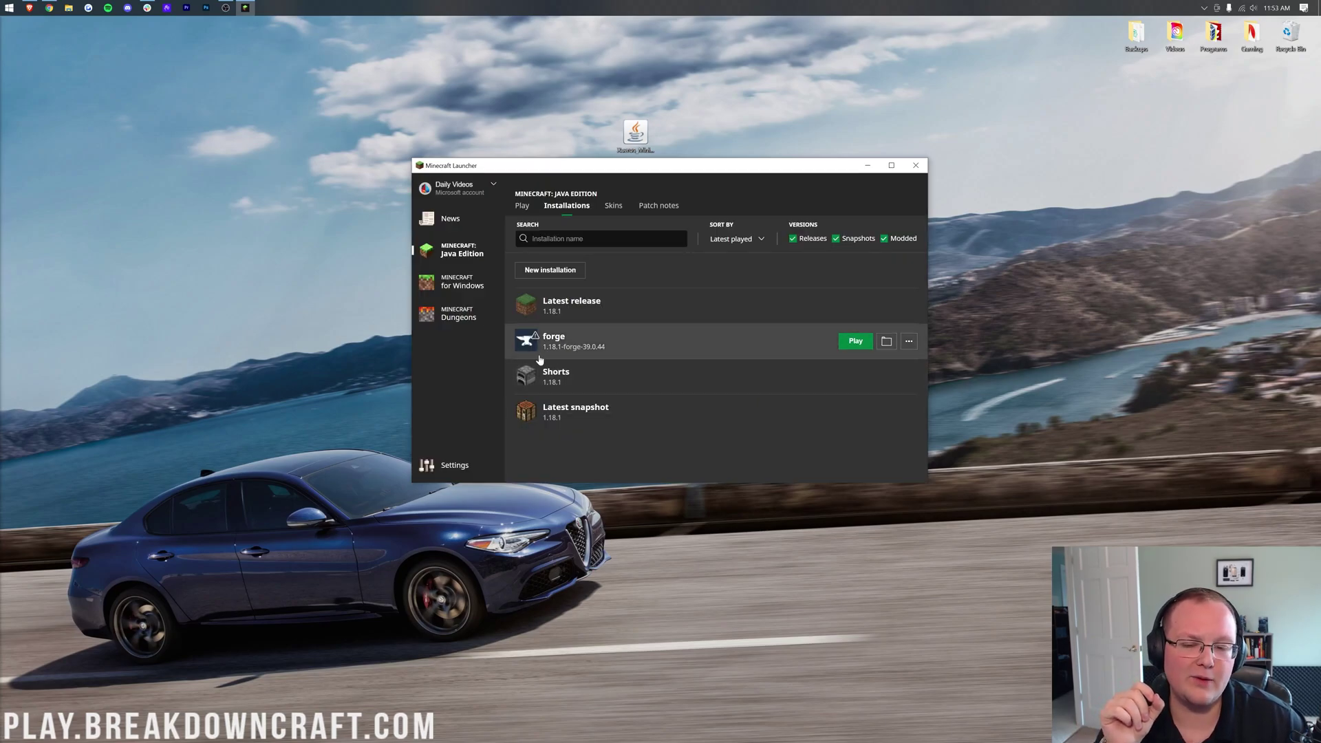
Start a new installation and name it Play.BreakdownCraft.com.
click(555, 270)
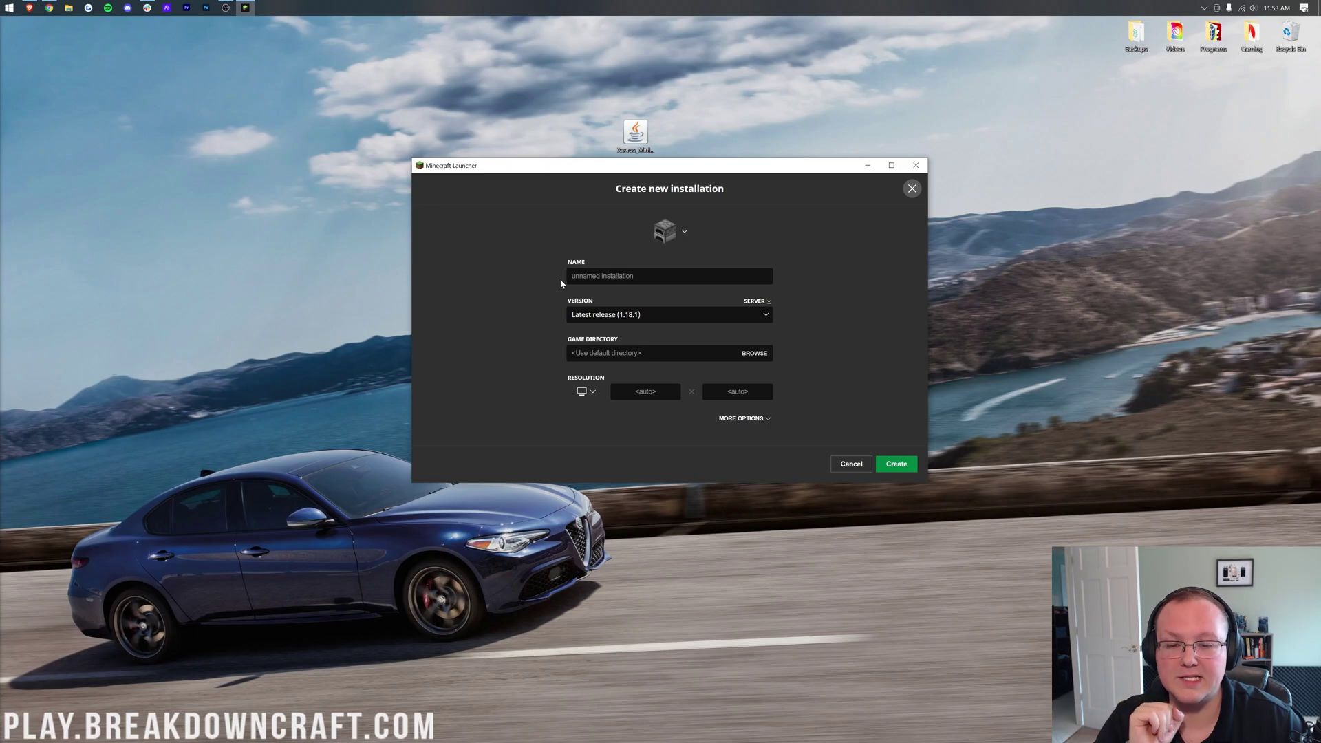
click(574, 276)
text(Play)
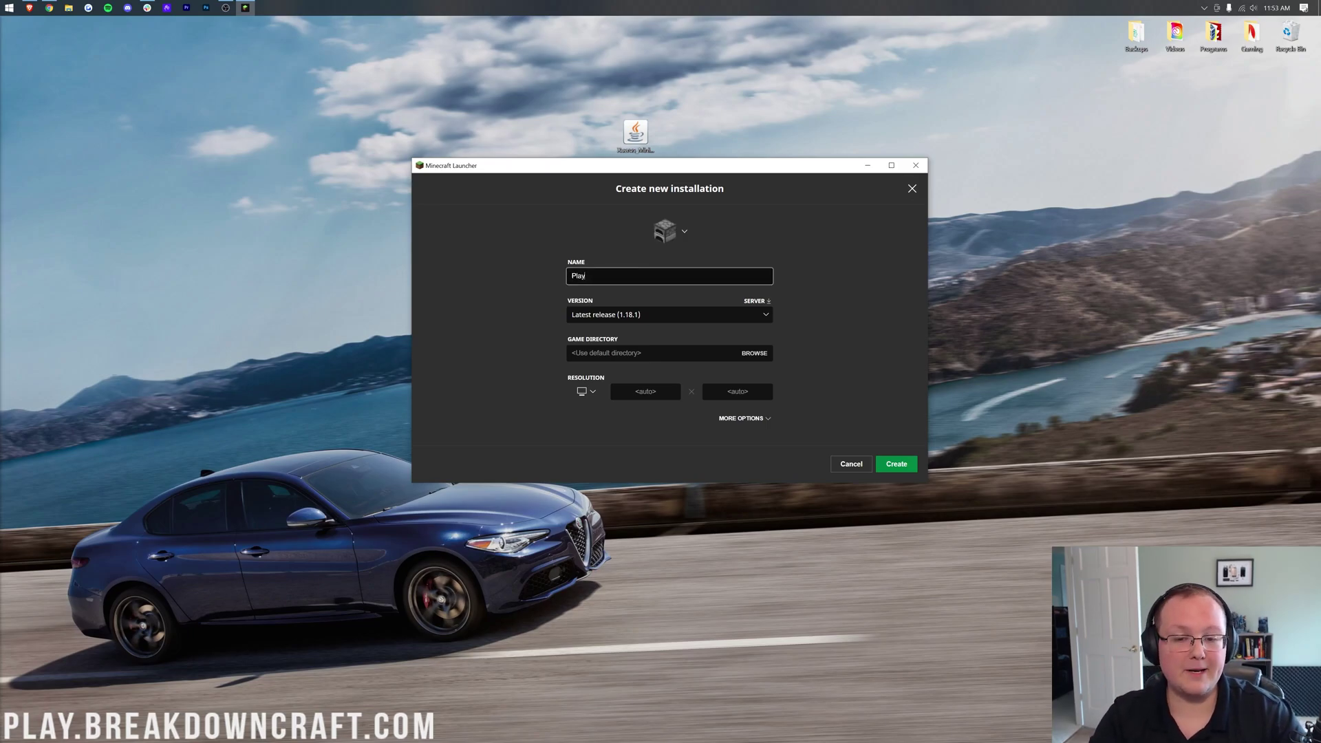
text(.BreakdownCraft.com)
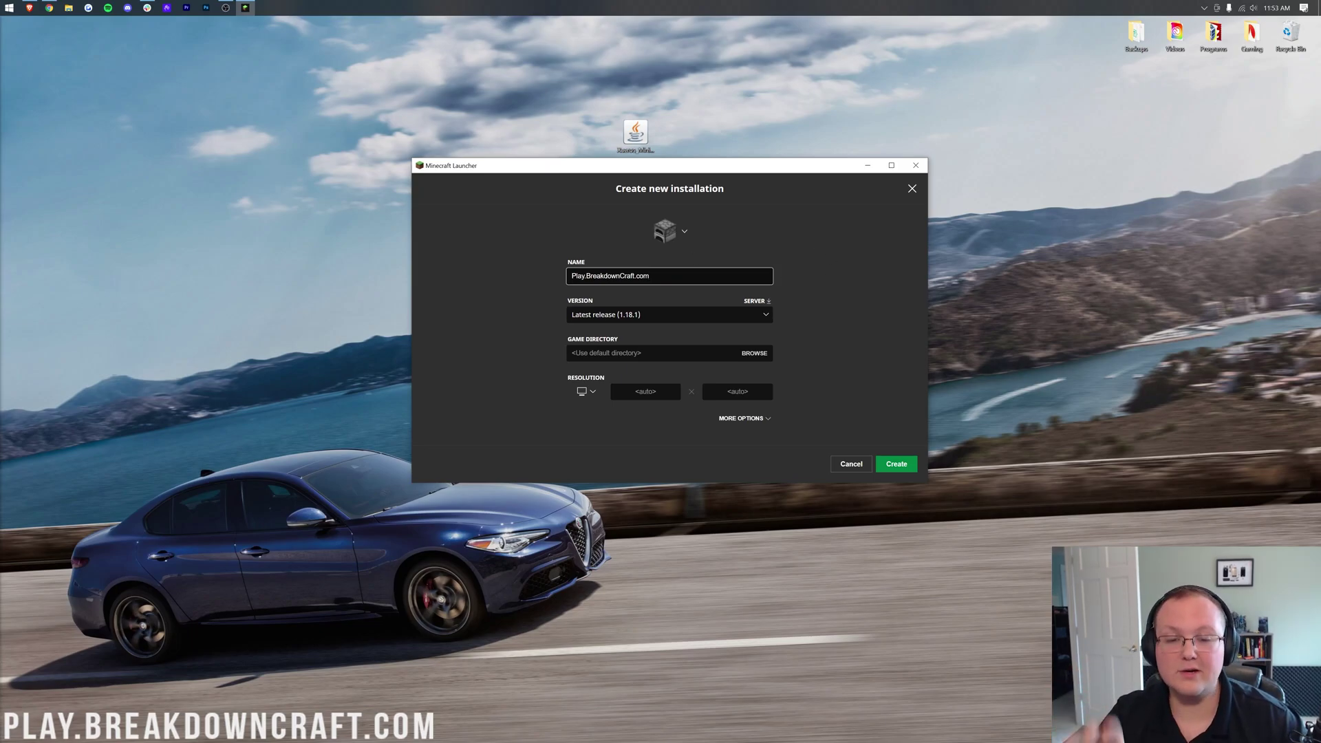
double_click(620, 274)
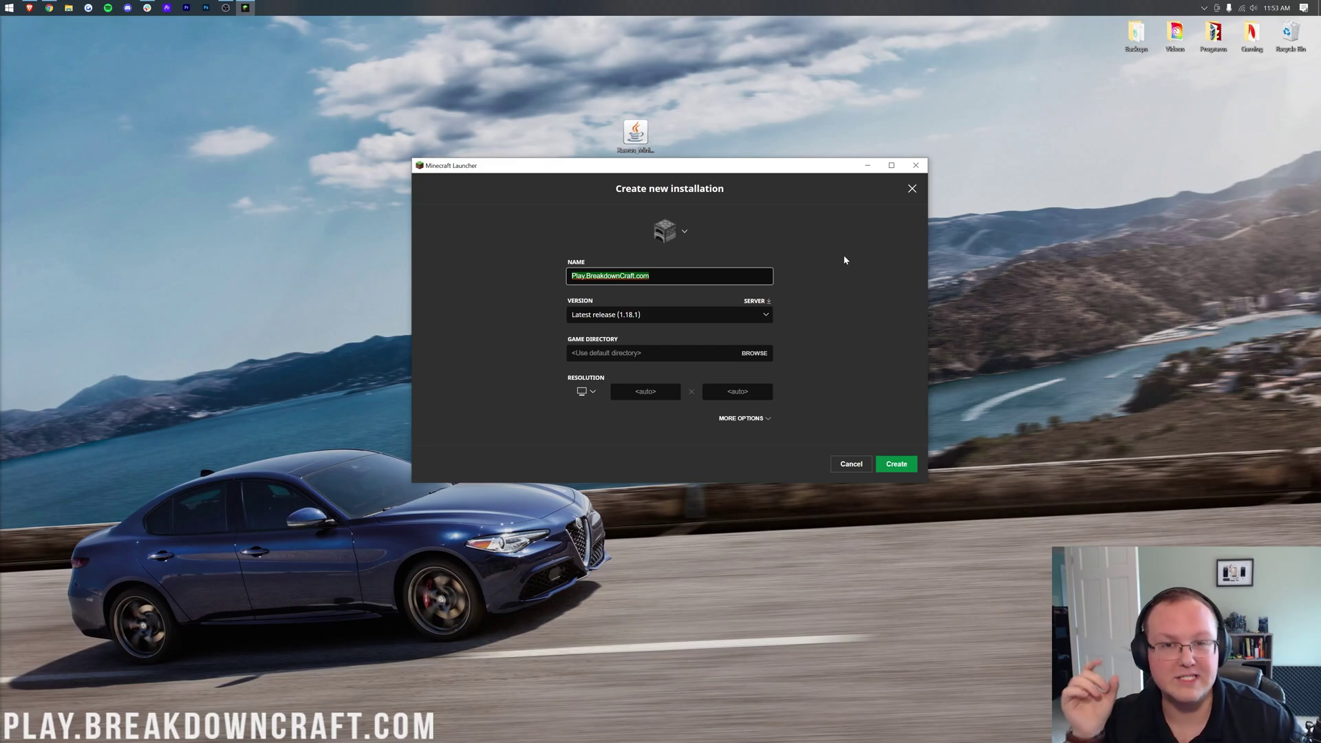
click(696, 340)
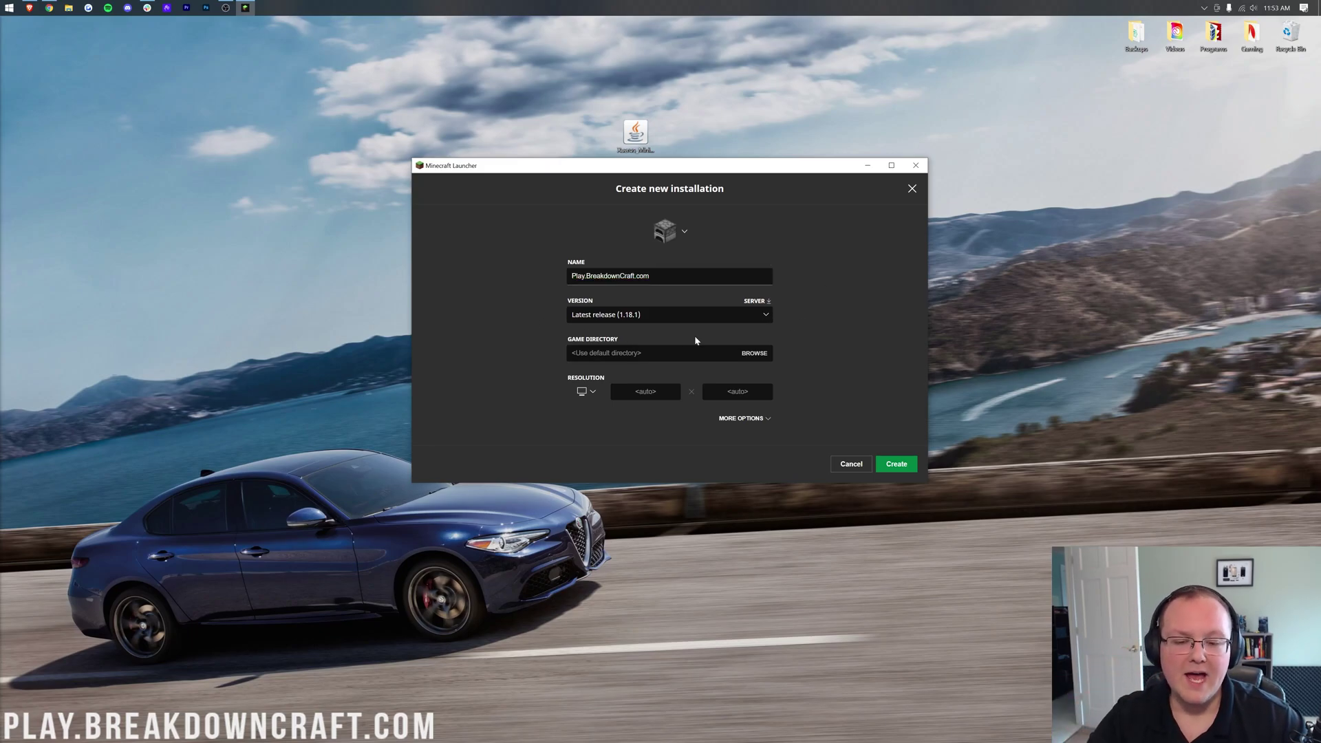
Set the new installation's version to release 1.18.1-forge-39.0.44.
click(639, 315)
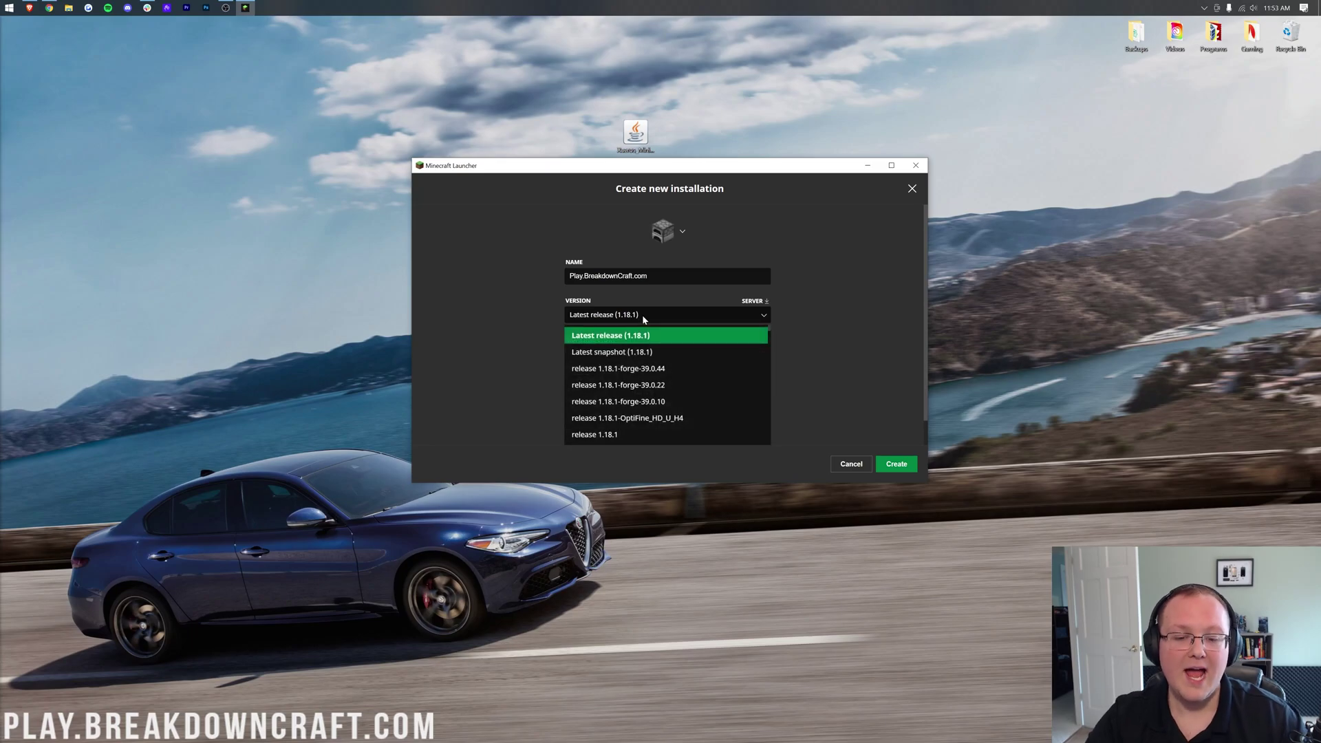
click(664, 368)
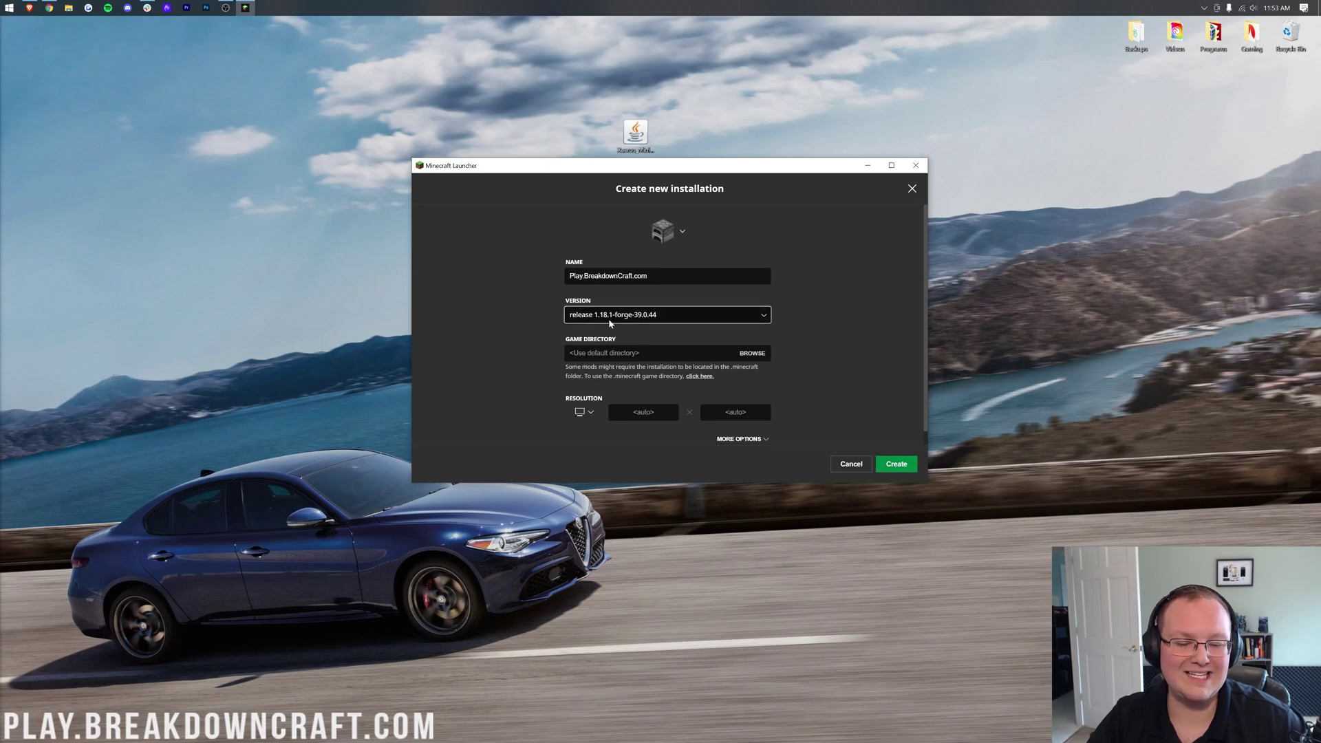
click(645, 317)
scroll(655, 363, down, 3)
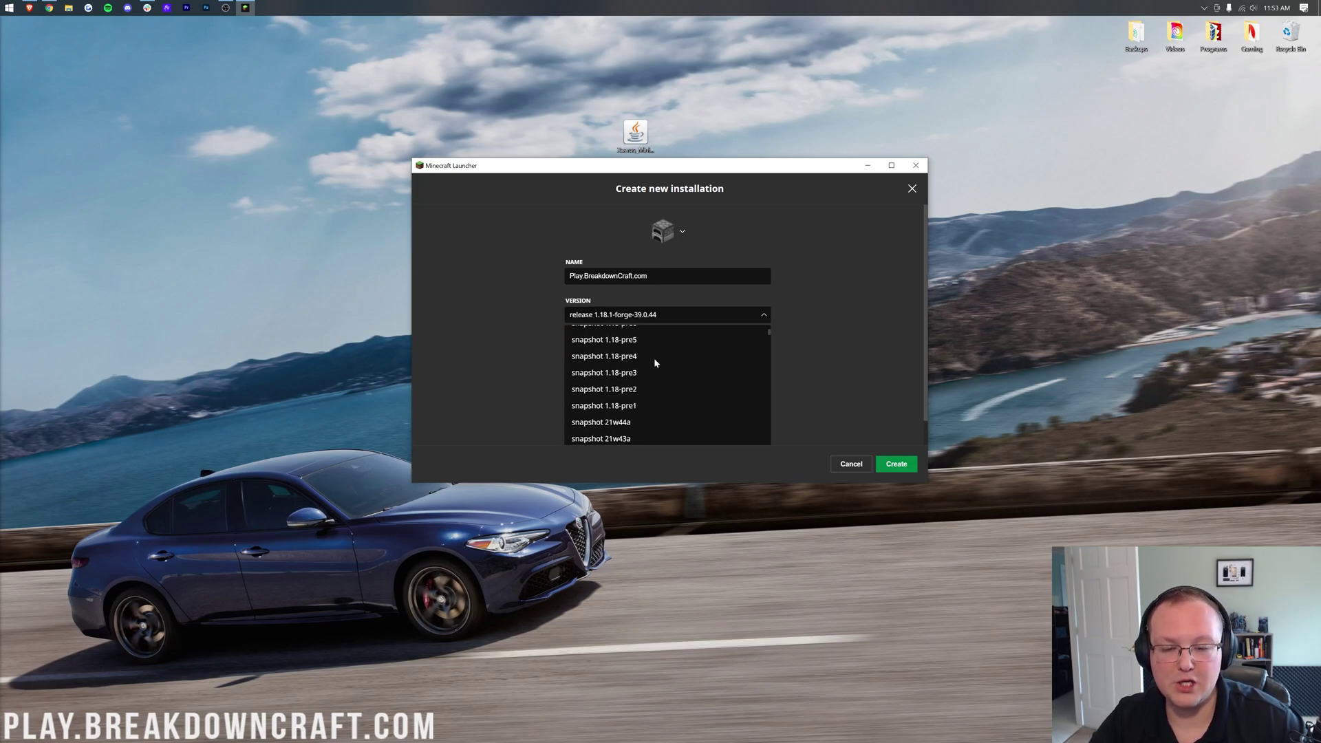
scroll(655, 362, up, 5)
click(852, 341)
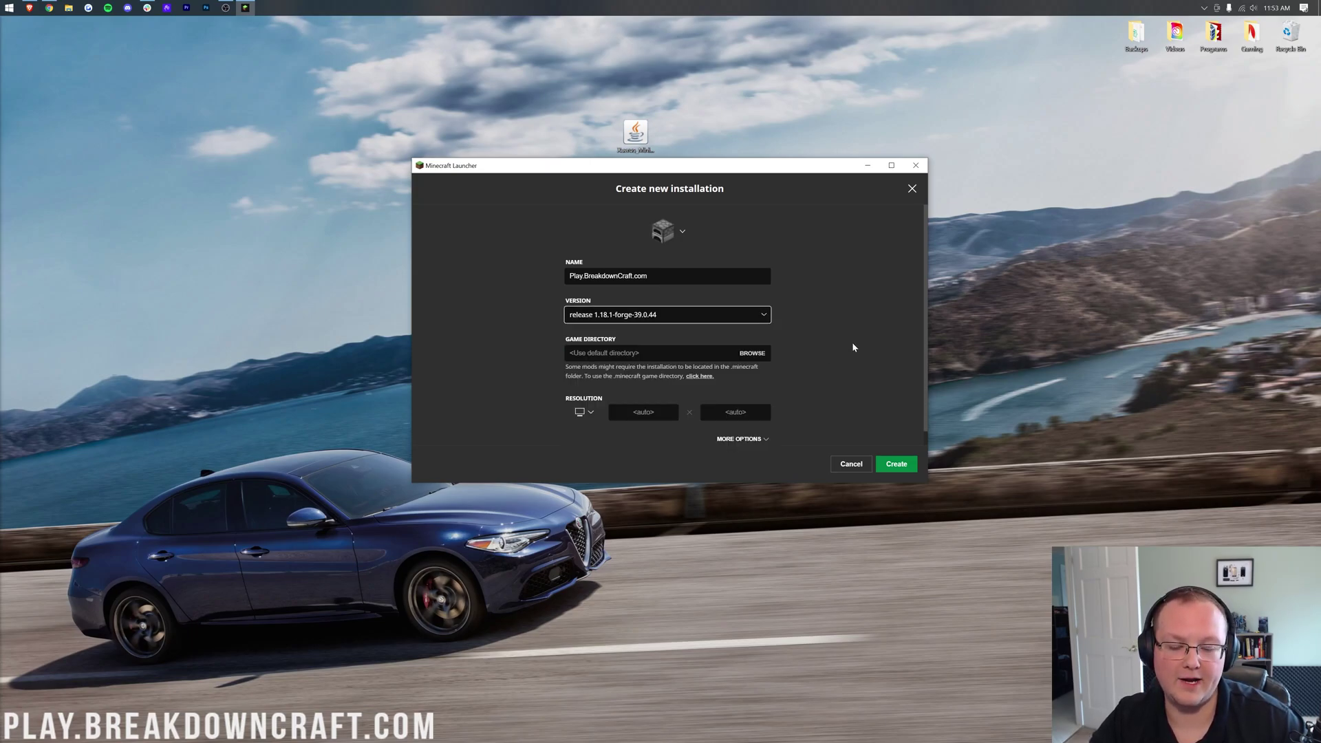
Set the installation's resolution to 1920 x 1080 and create it.
click(596, 411)
click(584, 373)
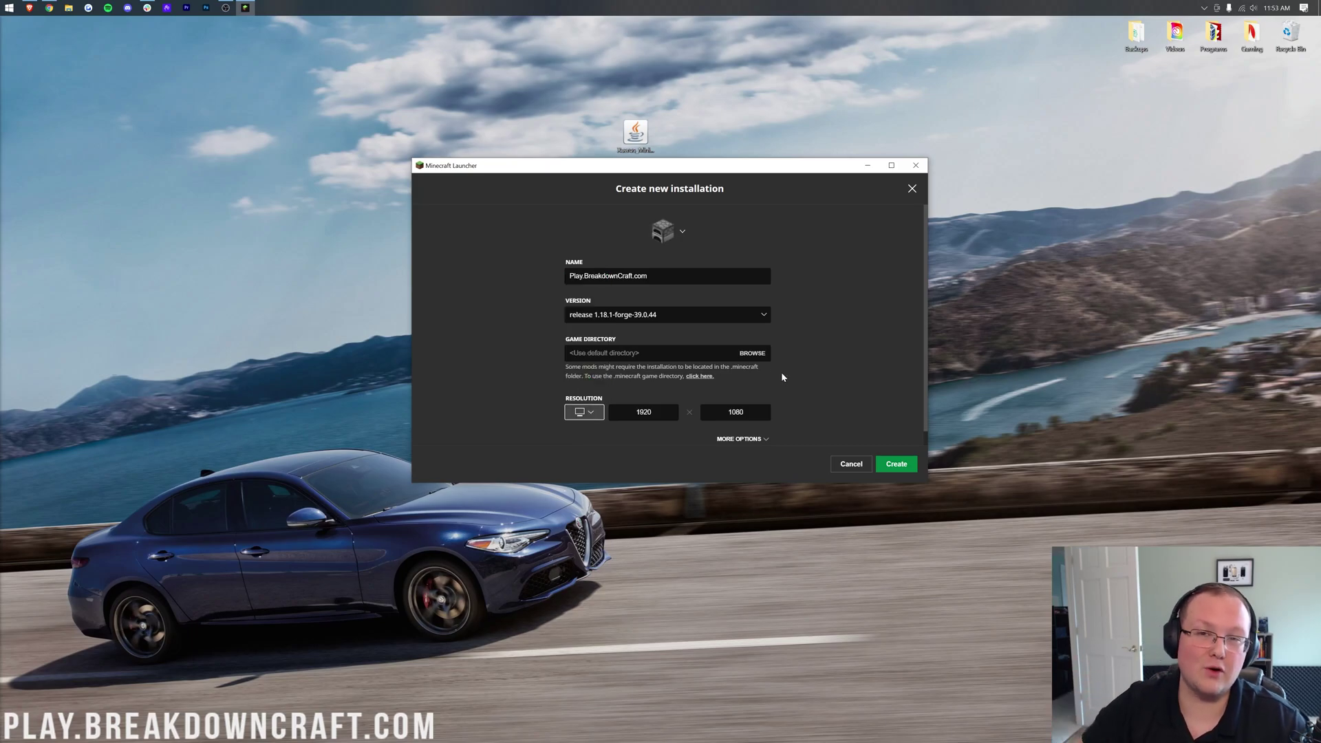
click(896, 464)
Launch the Play.BreakdownCraft.com installation, accepting the modified-installation warning, and open the Mods list in the game.
mouse_move(549, 450)
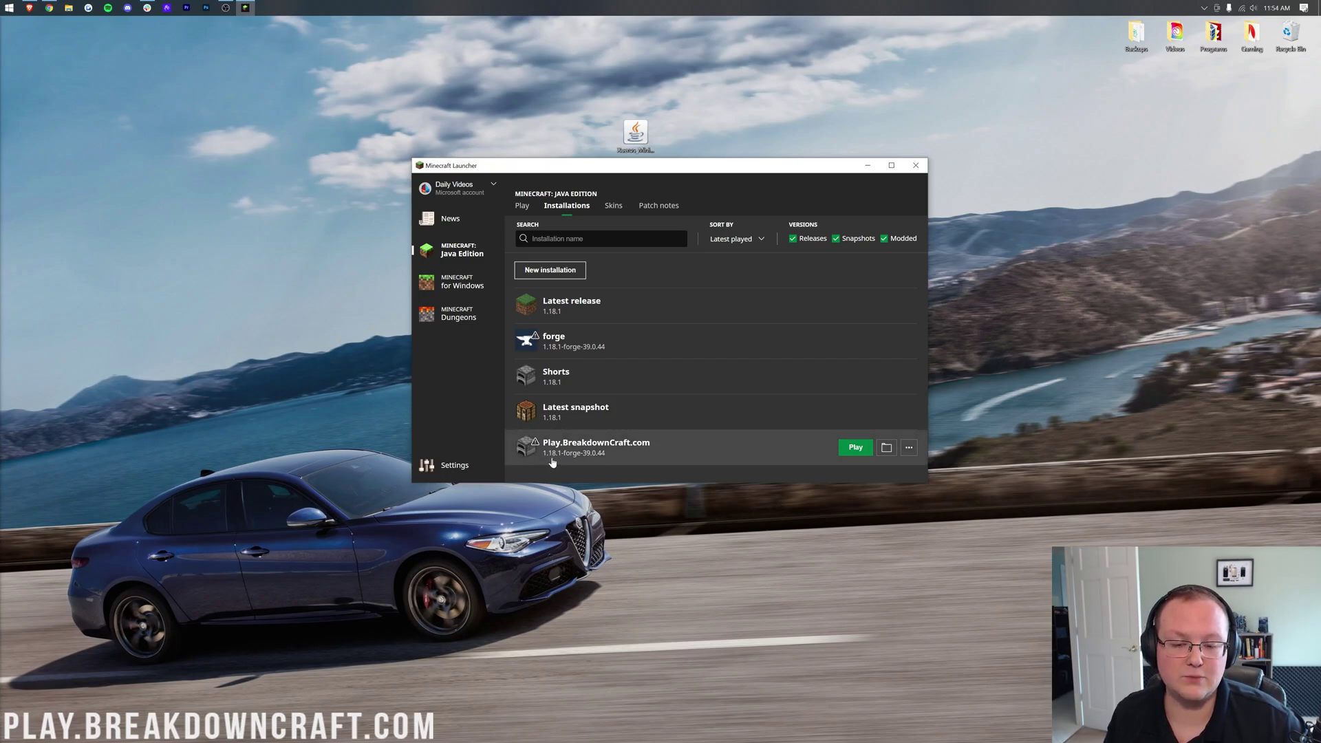
click(852, 448)
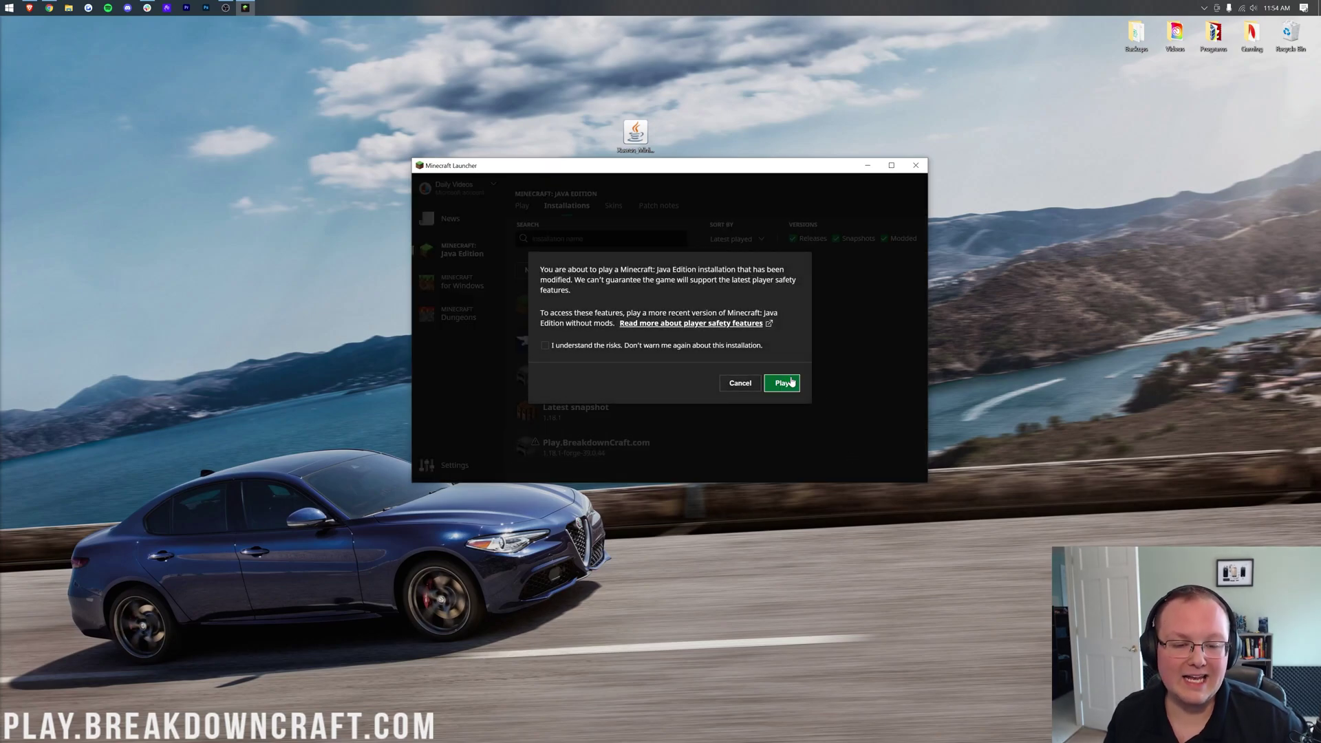
click(783, 383)
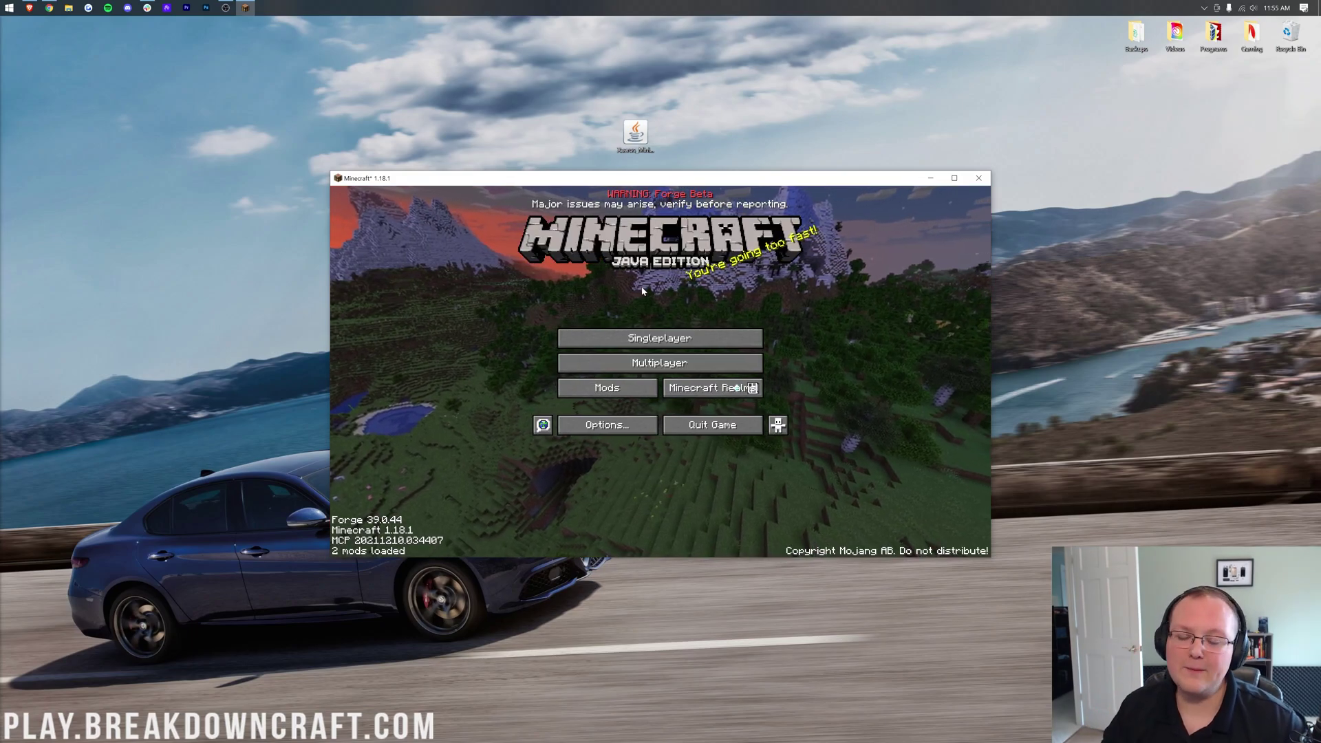
click(609, 388)
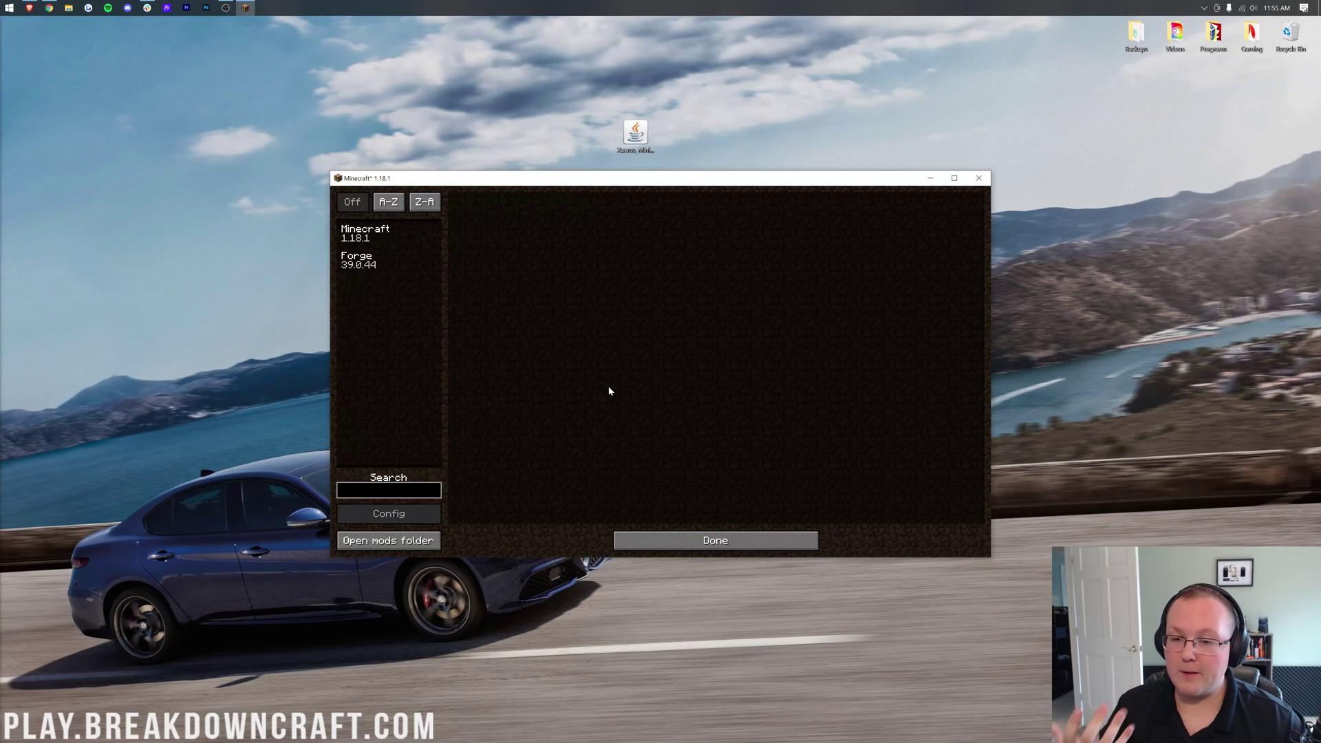
Open the game's mods folder and move Xaeros_Minimap_21.23.1_Forge_1.18.jar from the desktop into it, closing the folder and the Mods list.
click(427, 547)
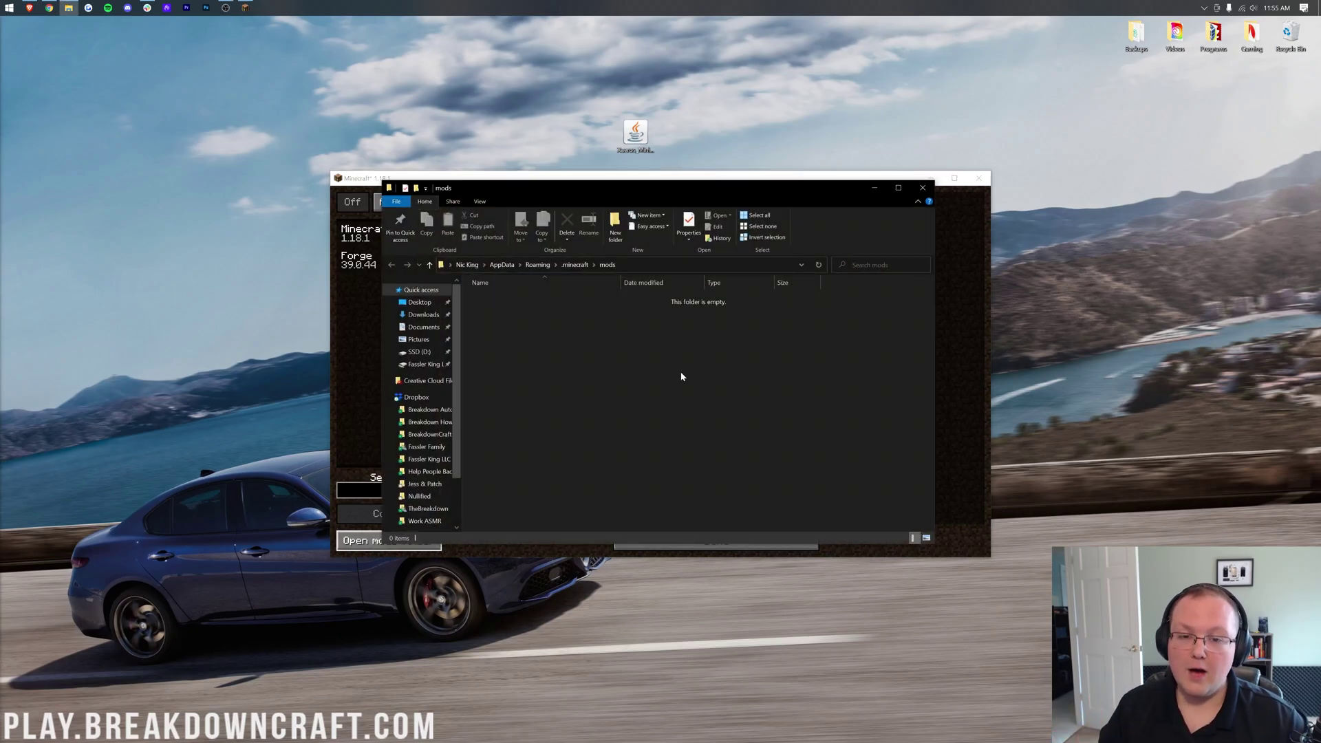
click(645, 123)
drag(596, 150, 832, 46)
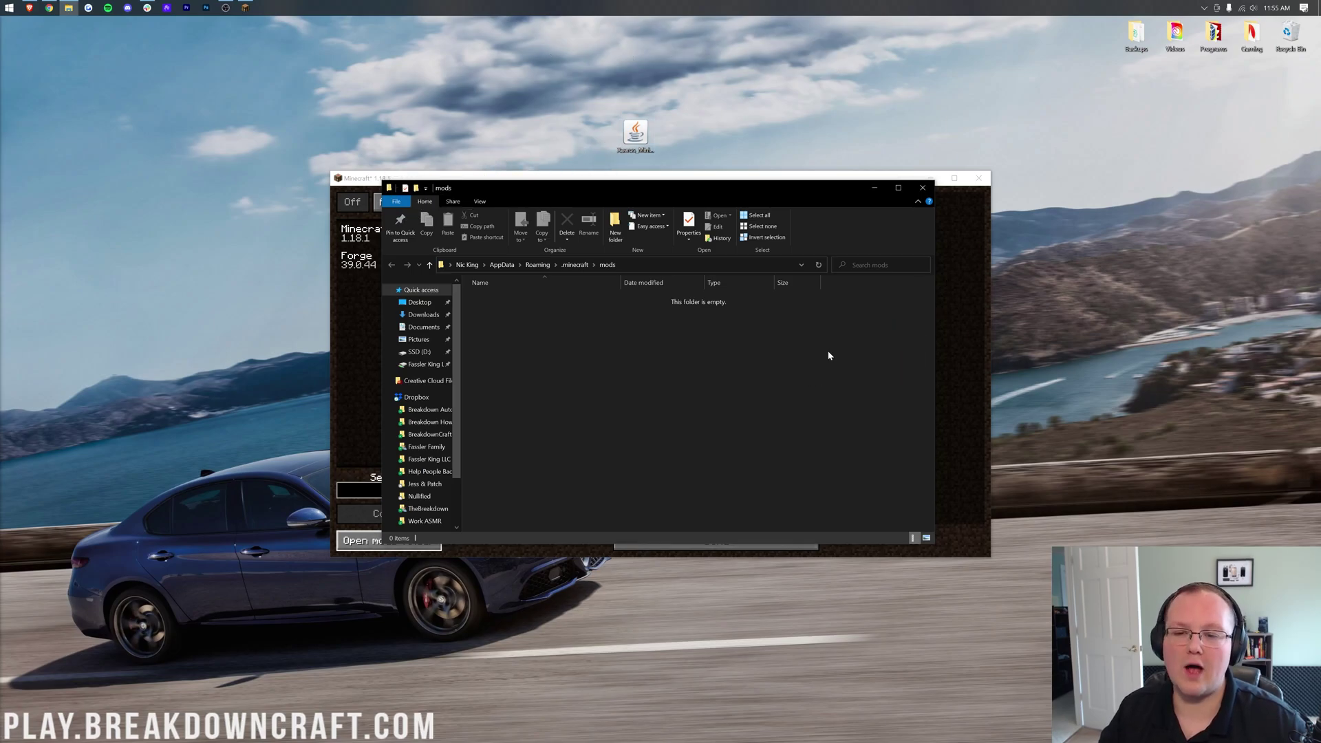
drag(829, 355, 849, 357)
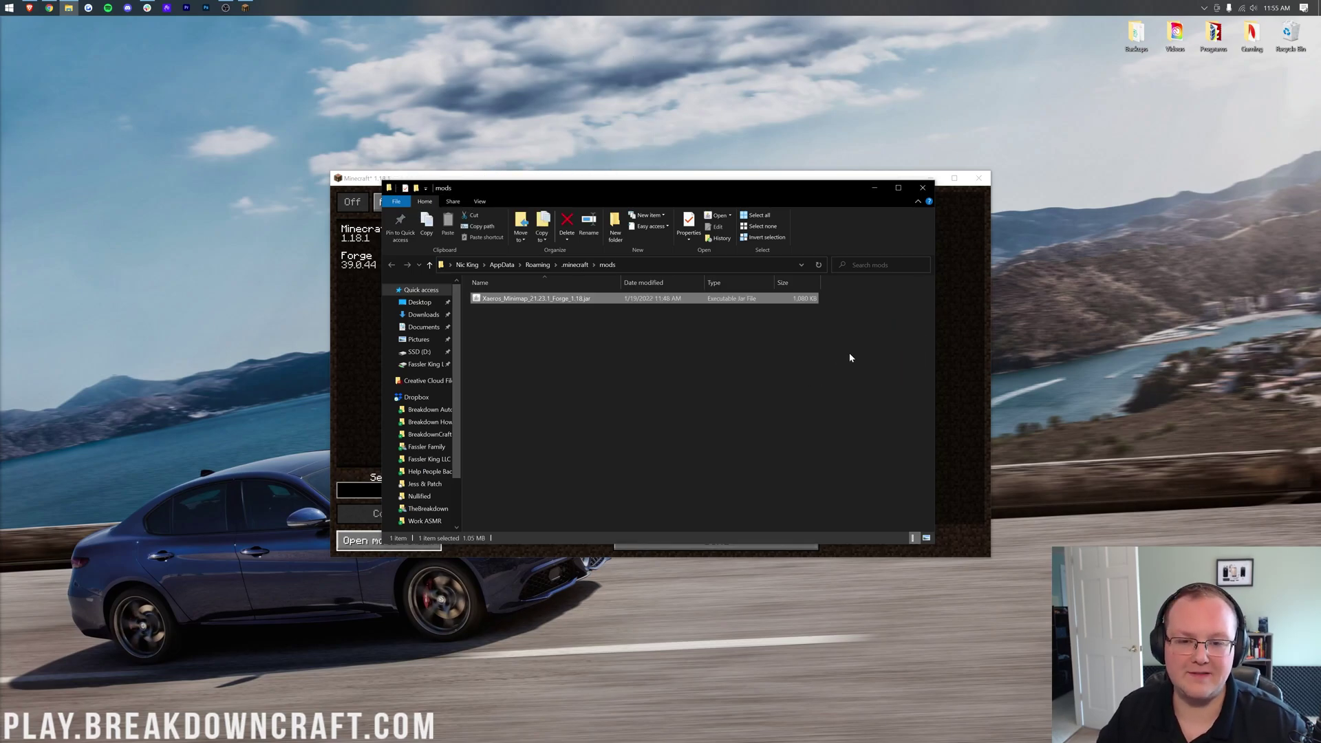
click(922, 185)
click(688, 540)
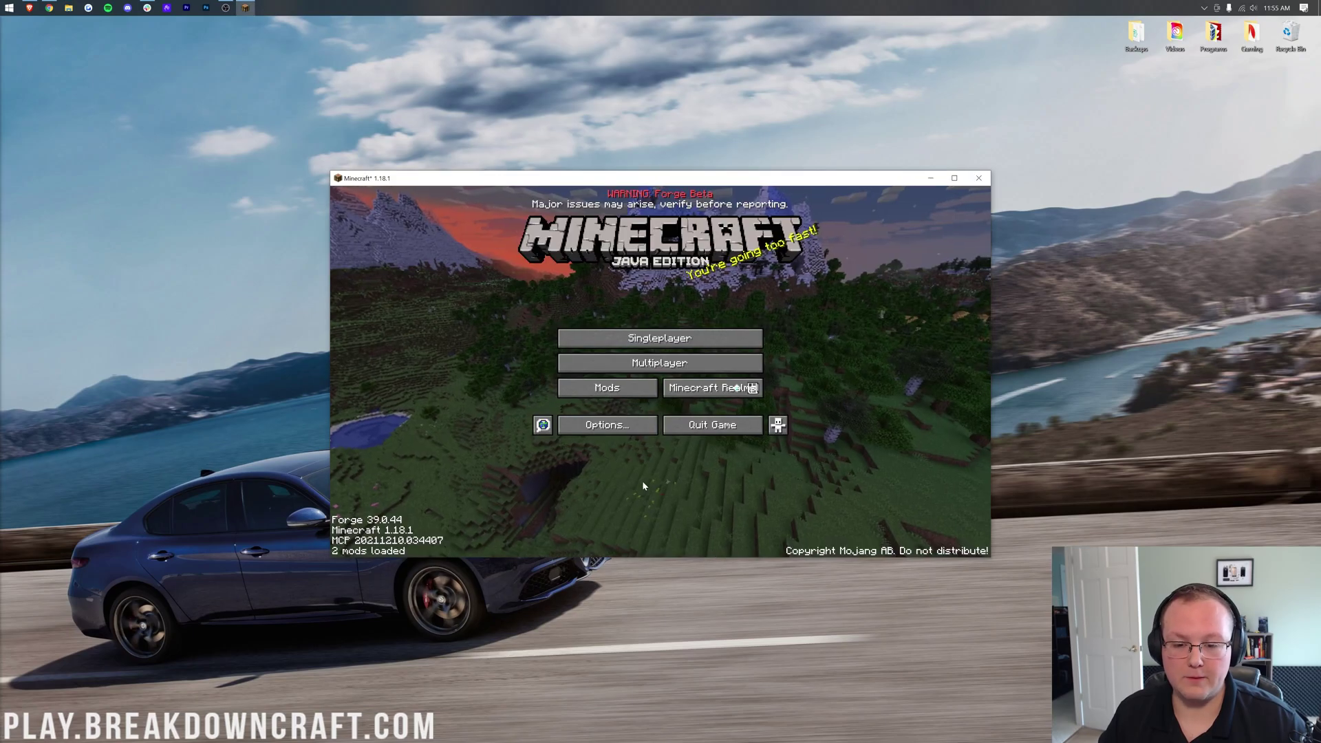
Check the mods folder's contents again from the Mods list and quit the game.
click(598, 383)
click(404, 540)
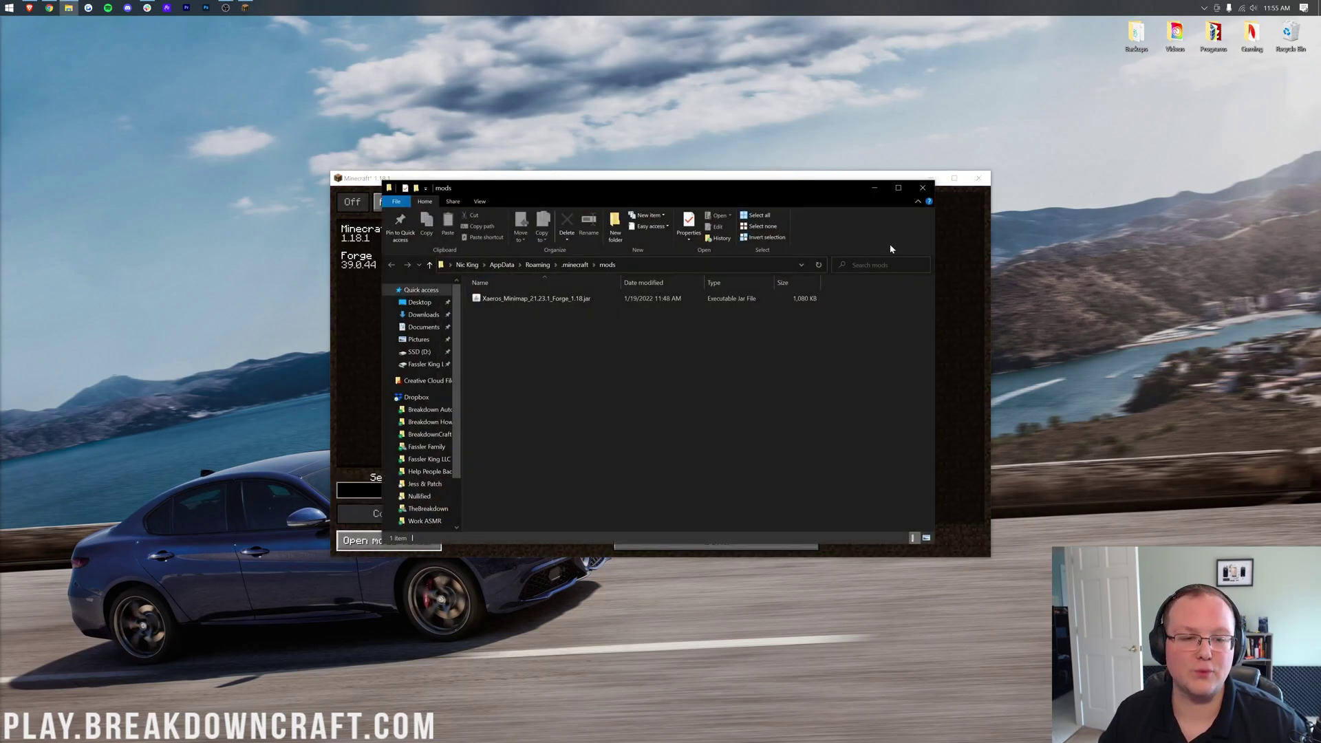
click(922, 188)
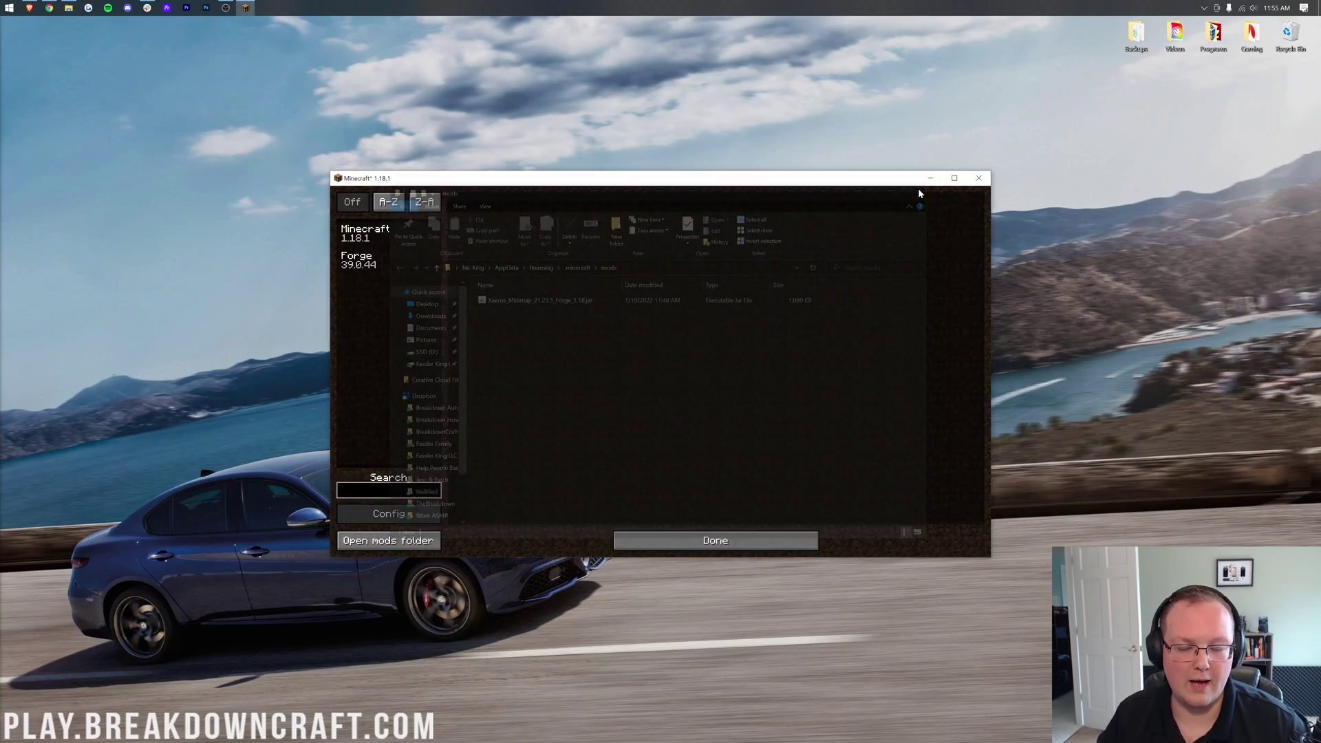
click(699, 548)
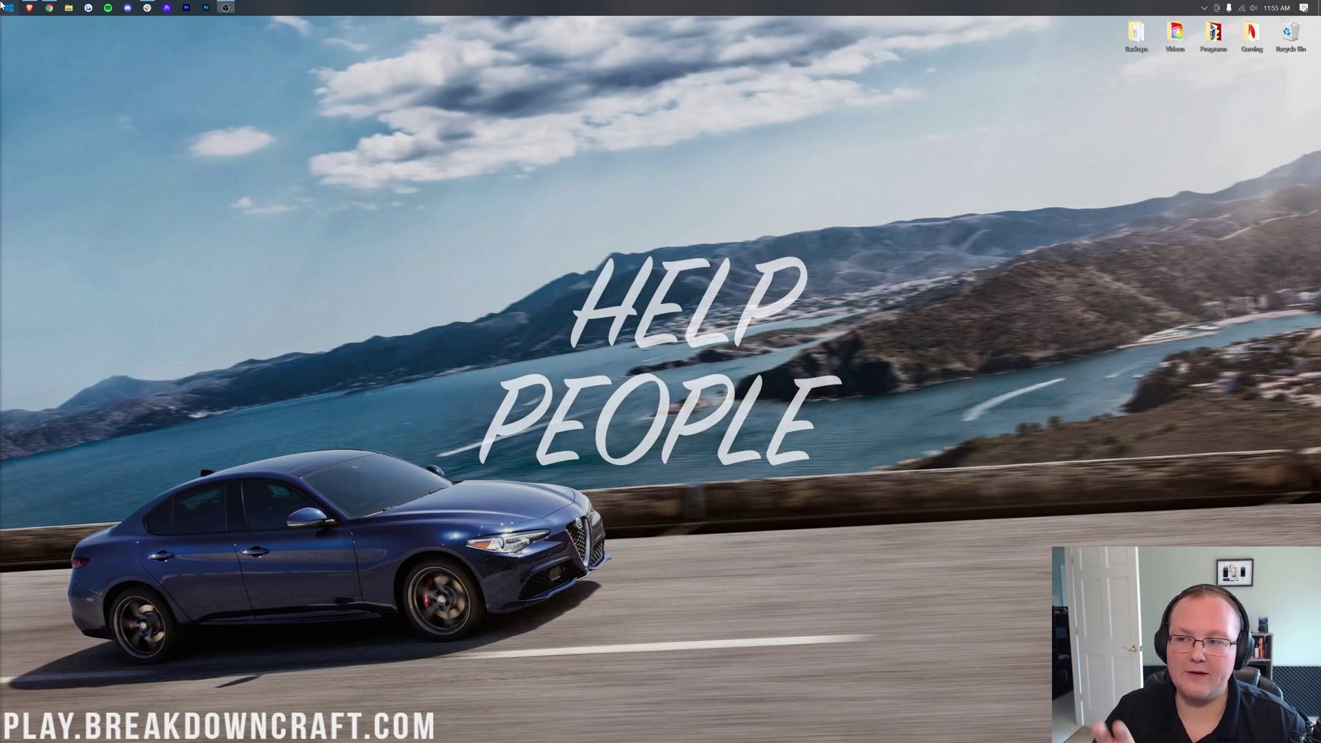
Open the Minecraft Launcher and launch the Play.BreakdownCraft.com installation, accepting the modified-installation warning.
click(2, 5)
text(minecraft)
key(Return)
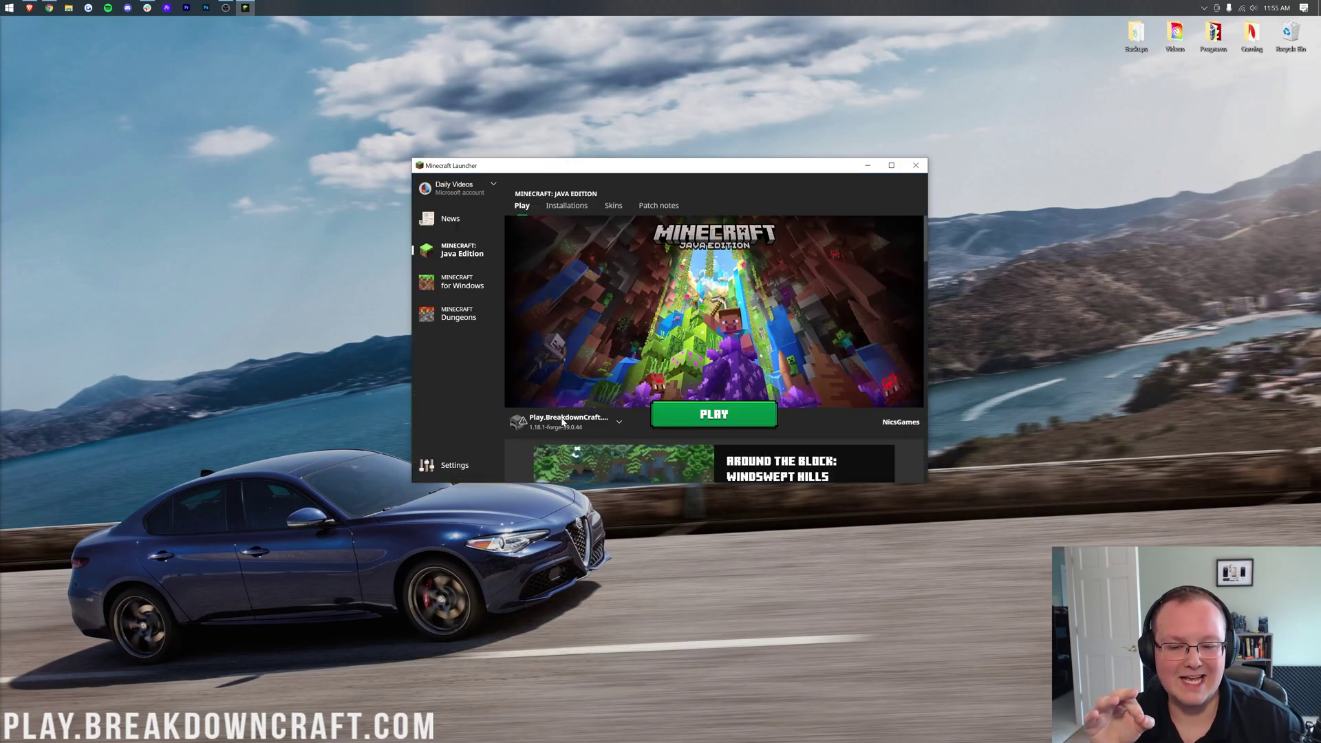
mouse_move(535, 431)
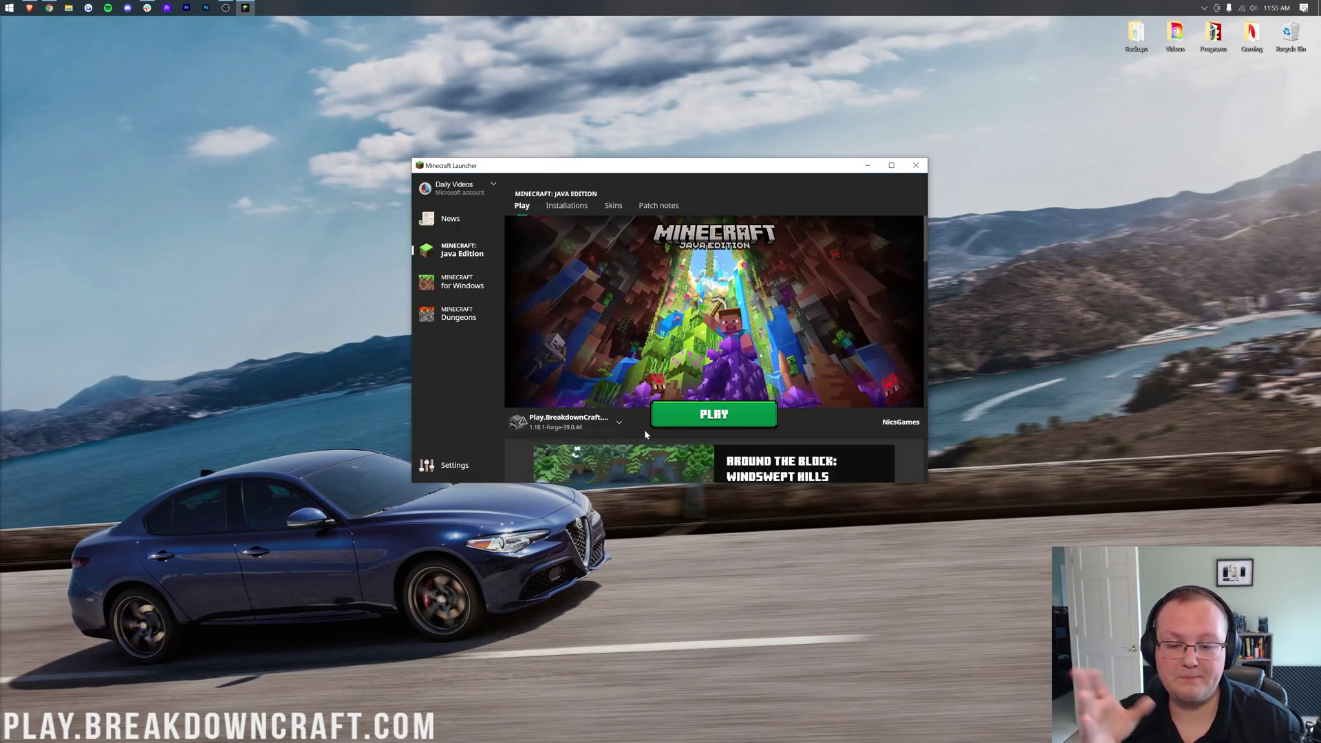
click(685, 416)
click(784, 386)
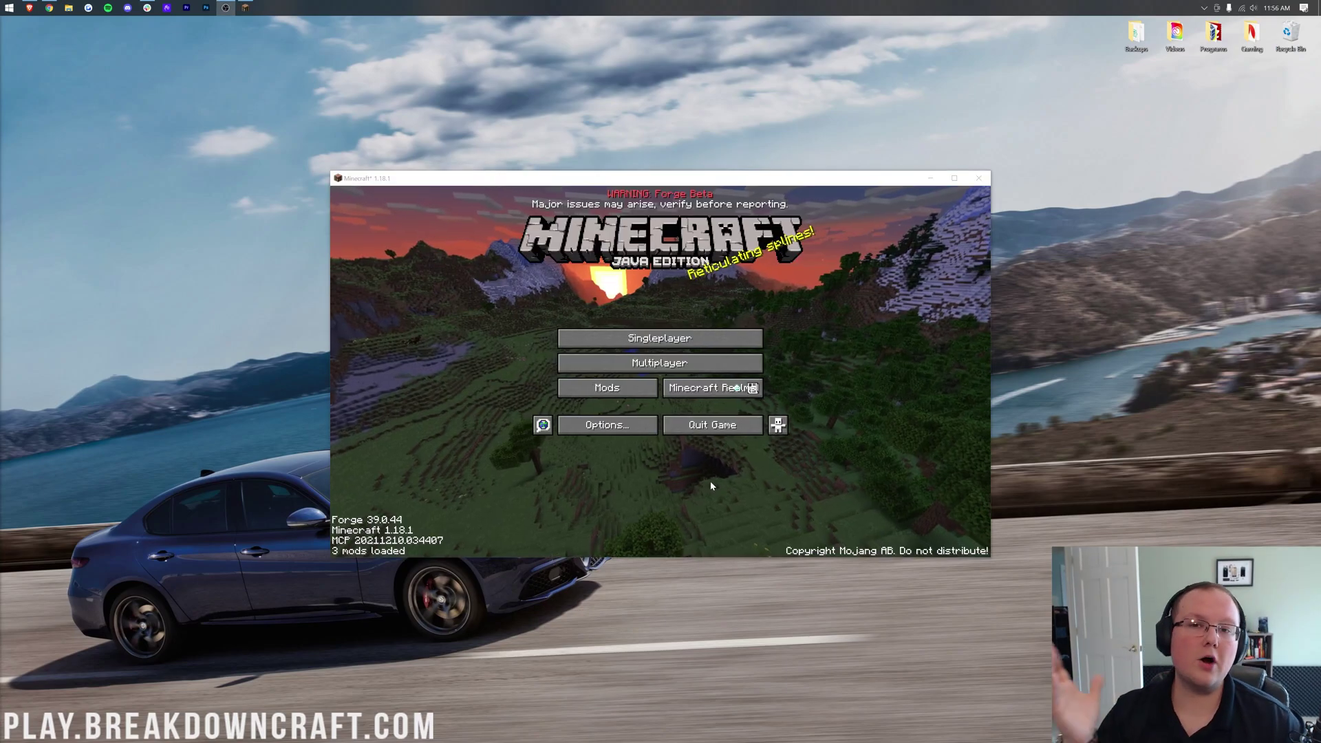
Check the Mods list for the Xaero's Minimap entry and return to the title screen.
click(628, 394)
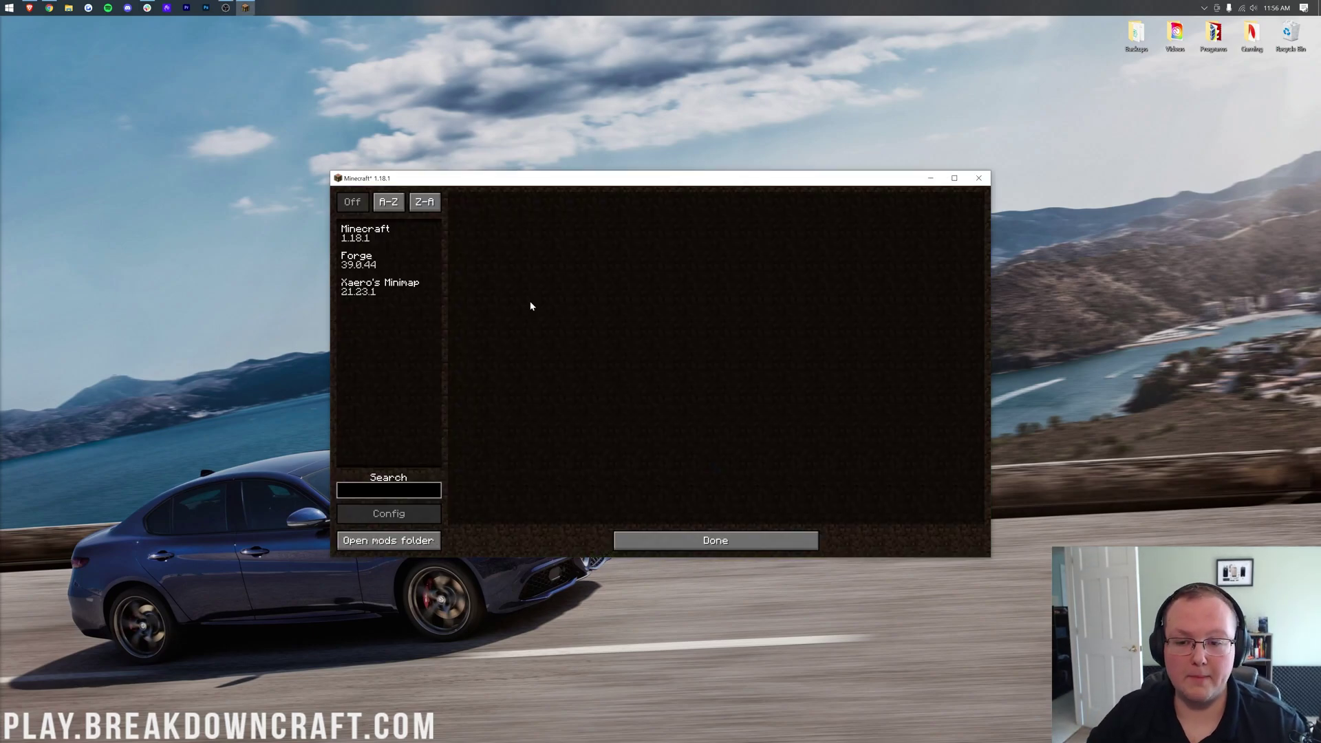
click(405, 282)
click(719, 540)
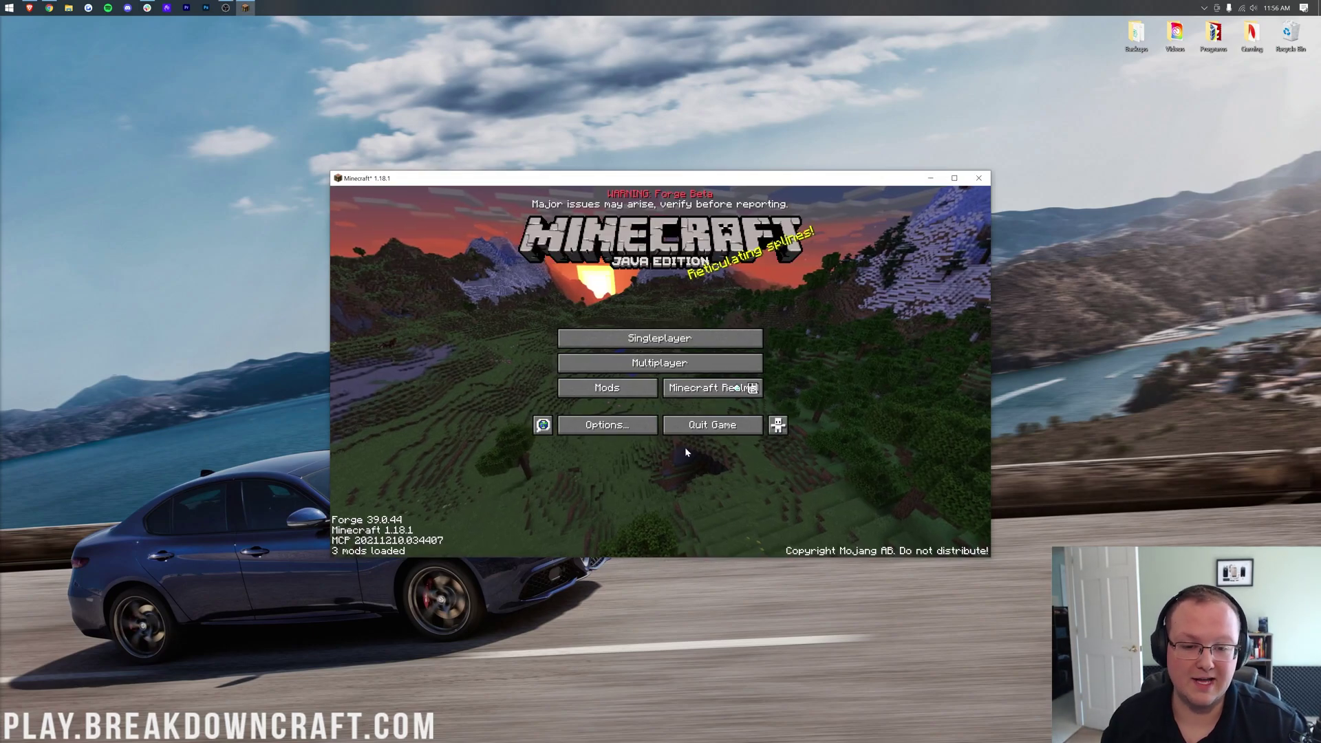
Join the BreakdownCraft multiplayer server and walk up to the /rtp character near the wooden gateway.
click(664, 362)
double_click(632, 235)
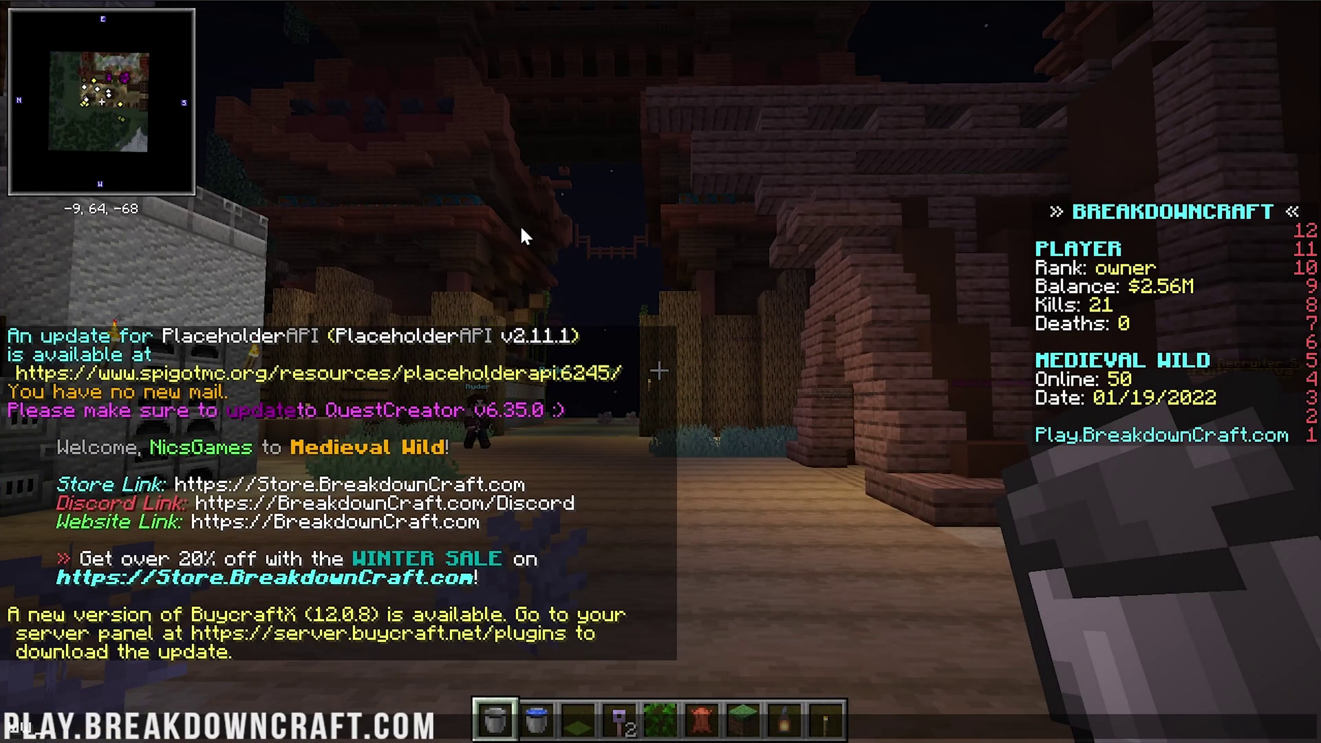
click(519, 224)
key(w)
key(w)
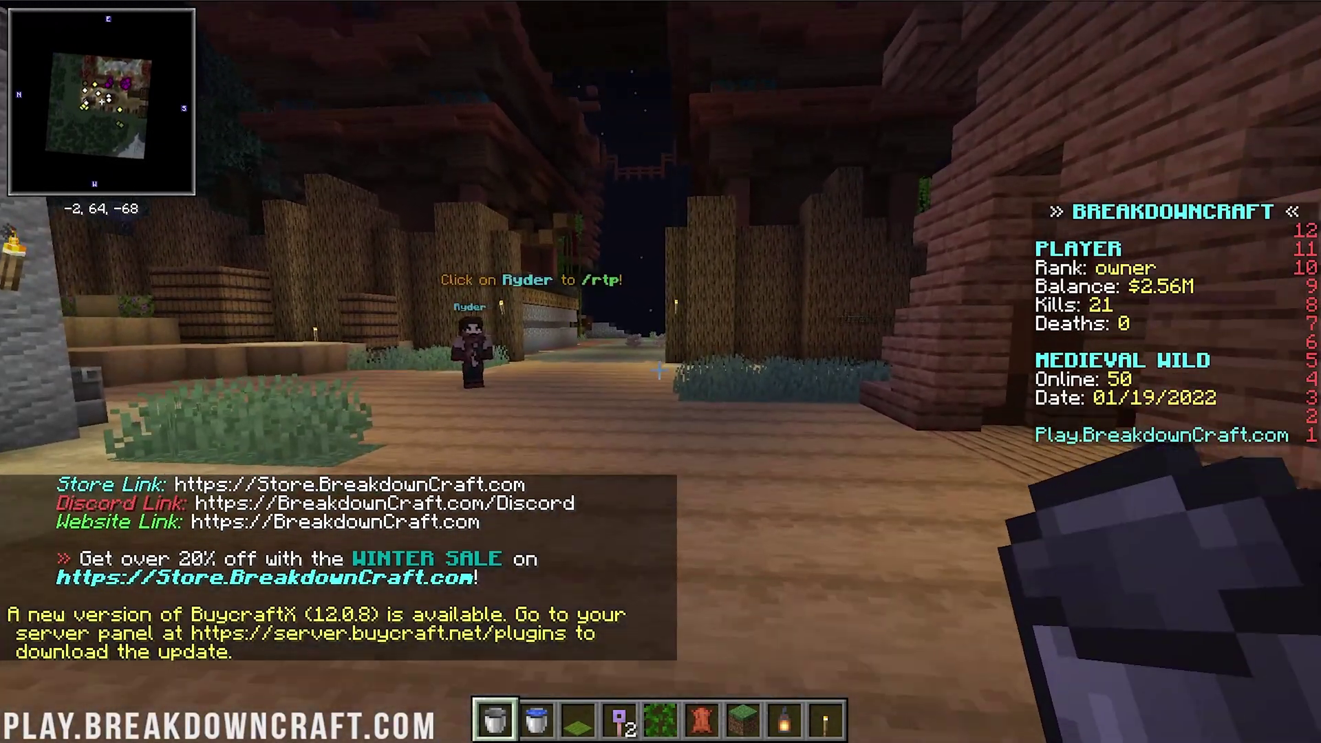
key(w)
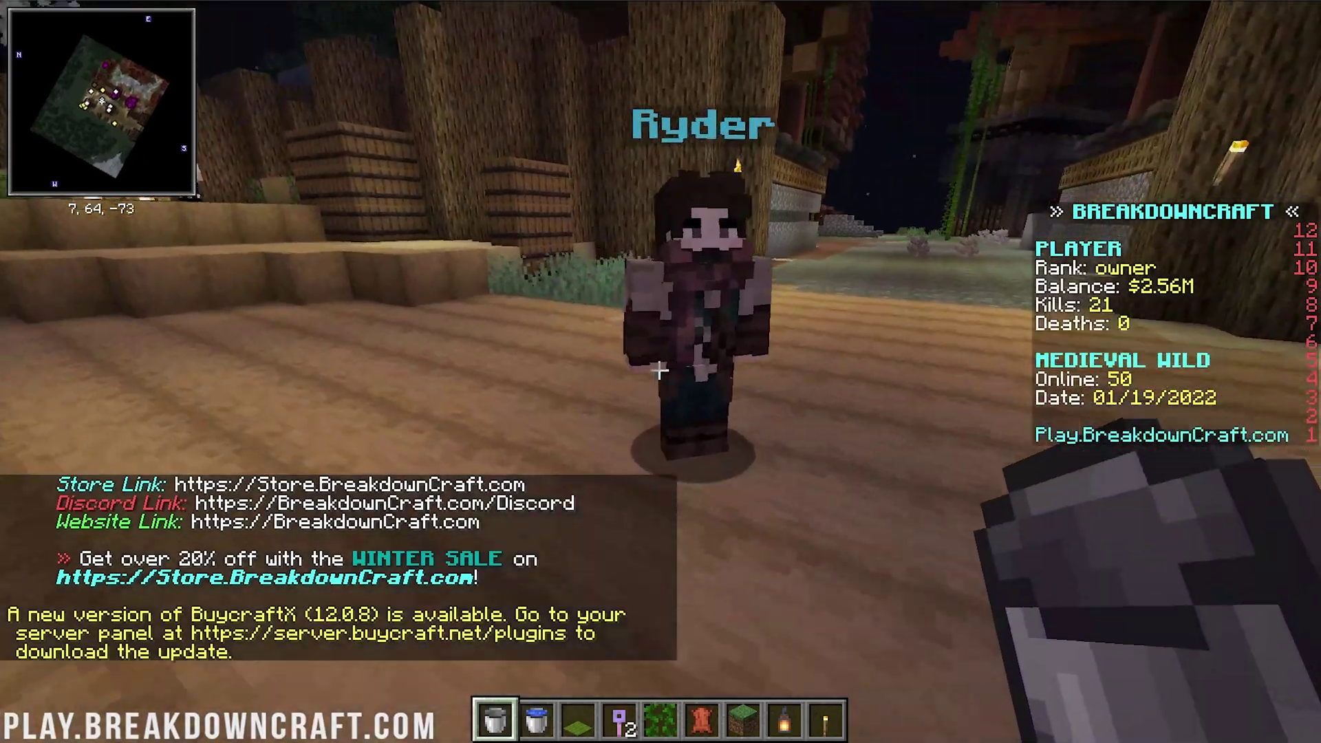
key(t)
key(Escape)
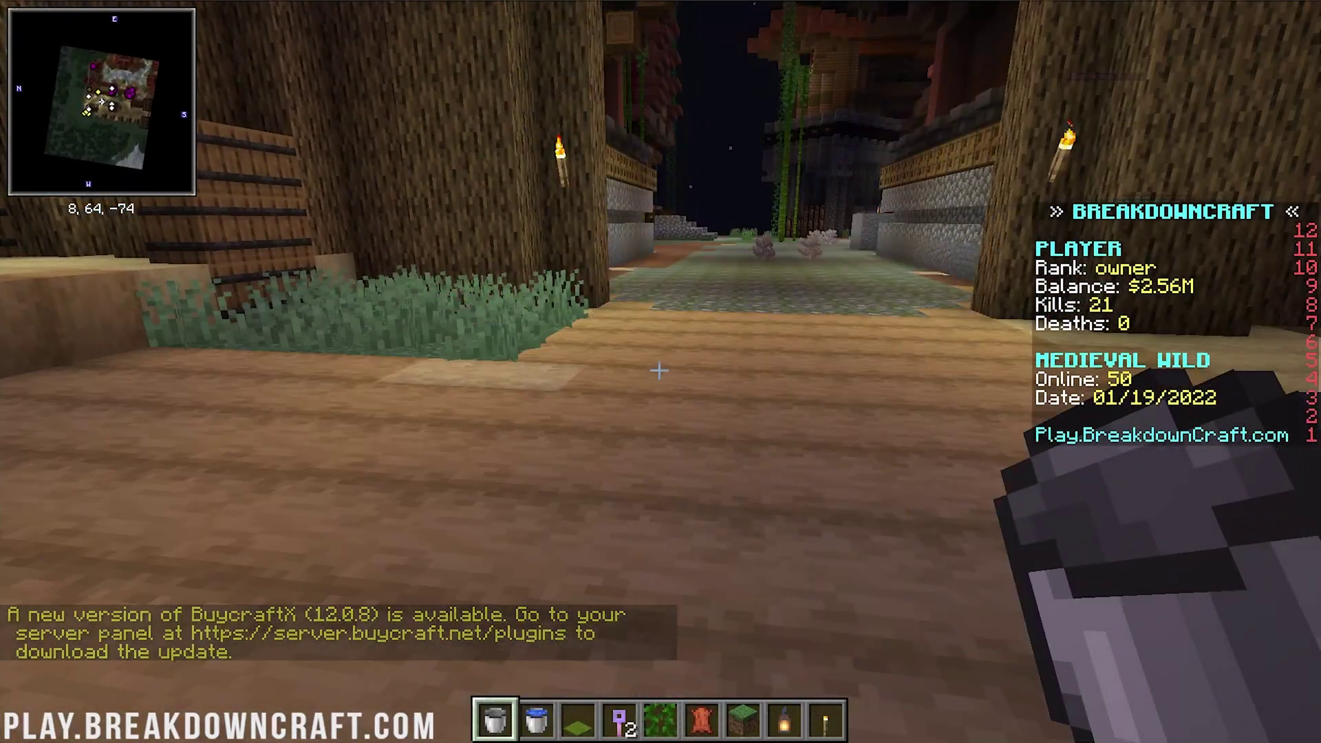
Walk through the gateway and along the cobblestone path into the village square, switching the held item to Leather.
key(w)
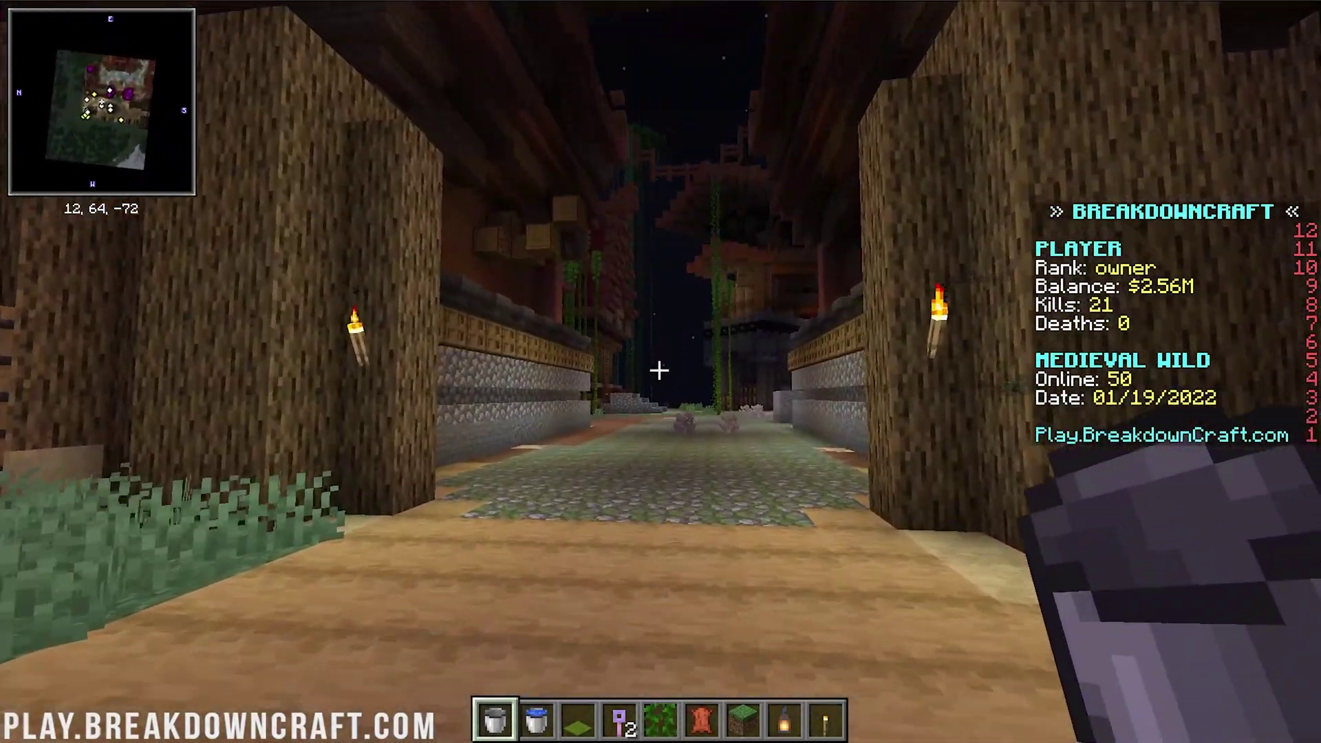
key(4)
key(w)
scroll(660, 372, down, 1)
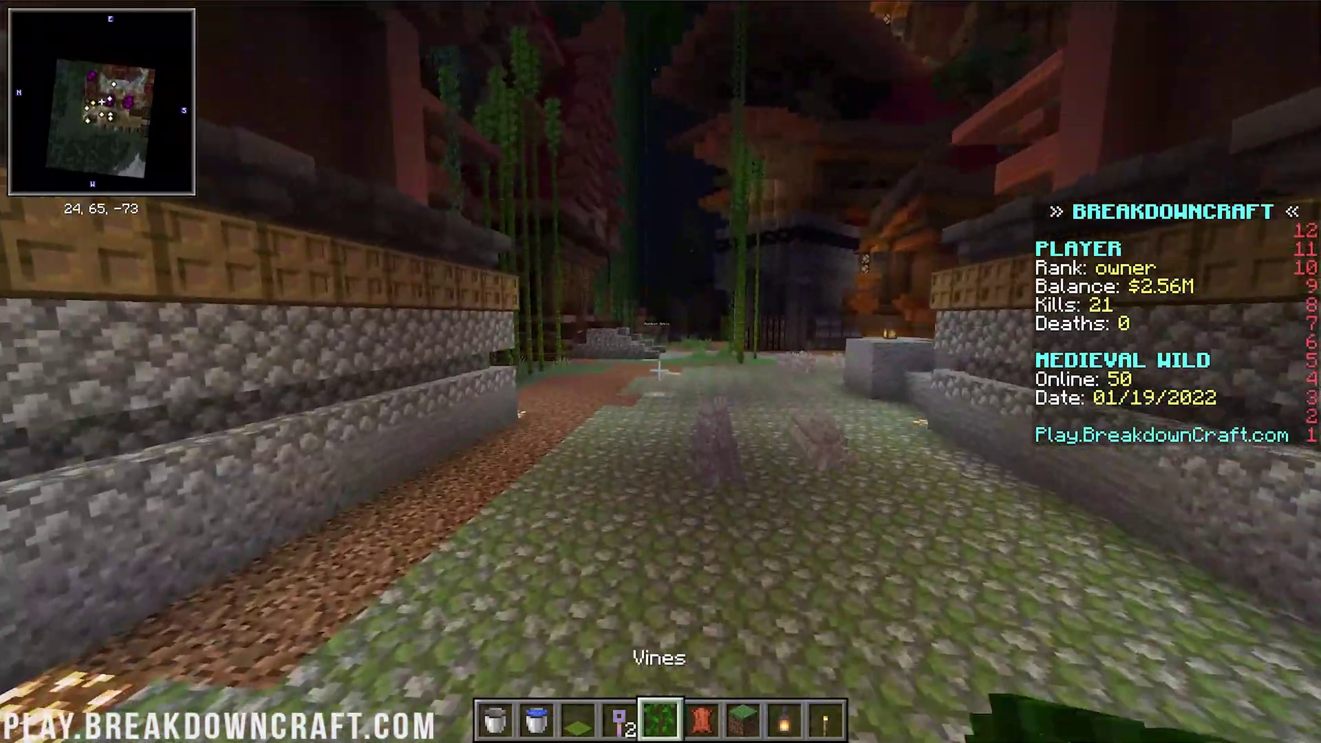
scroll(661, 372, down, 1)
key(w)
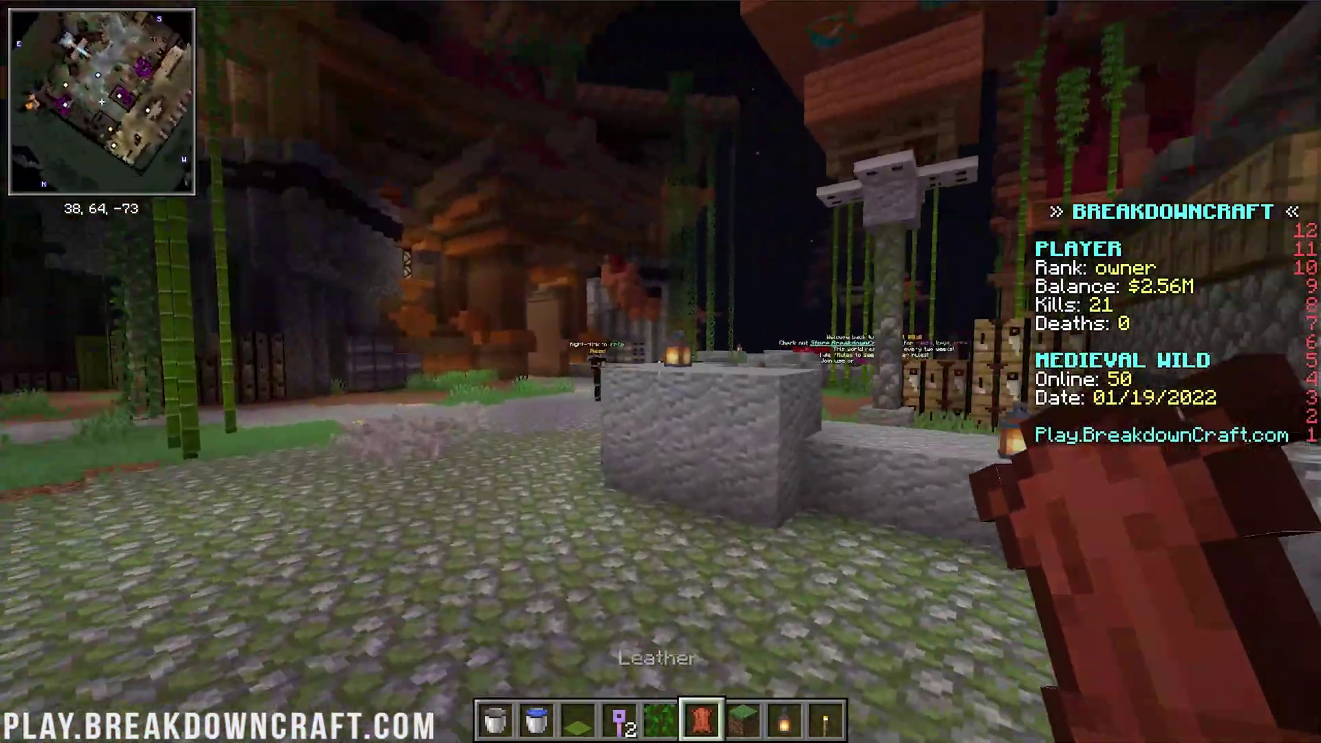
key(w)
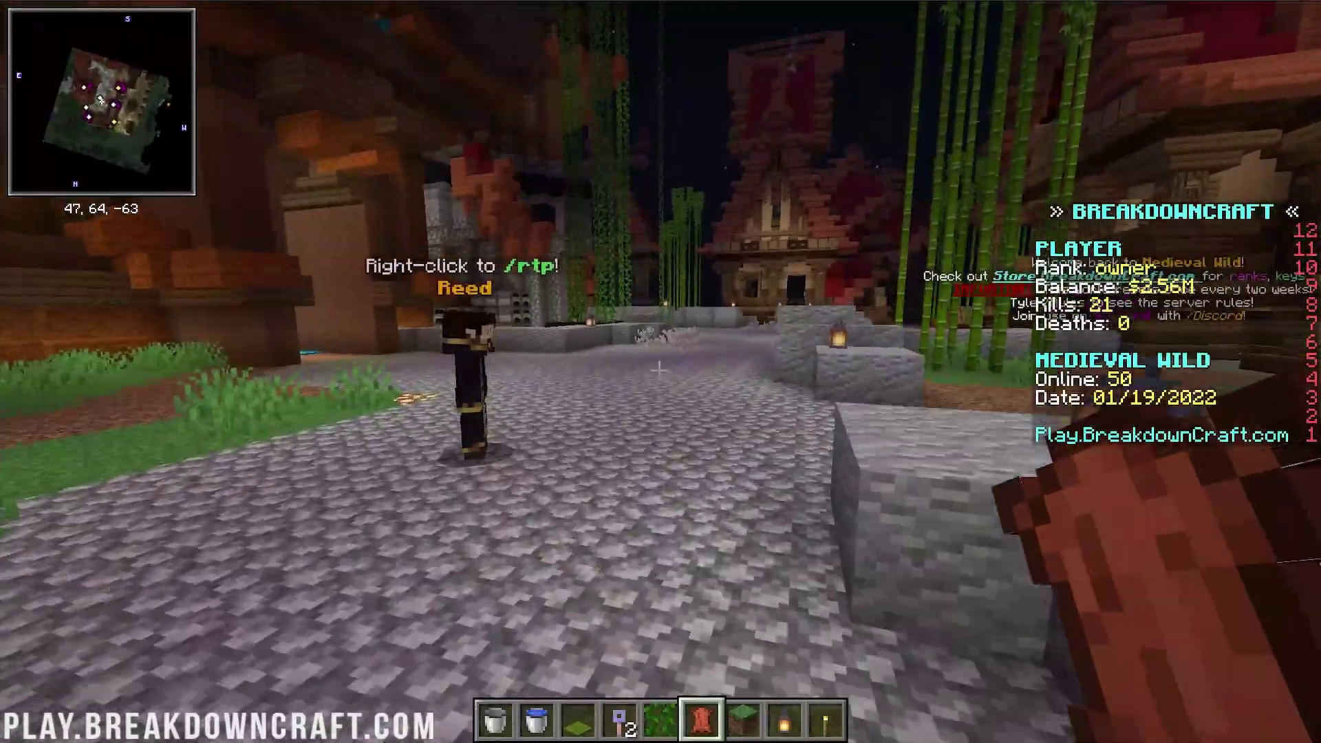
key(w)
Review the Xaero's Minimap section of the key binds and return to the game.
key(Escape)
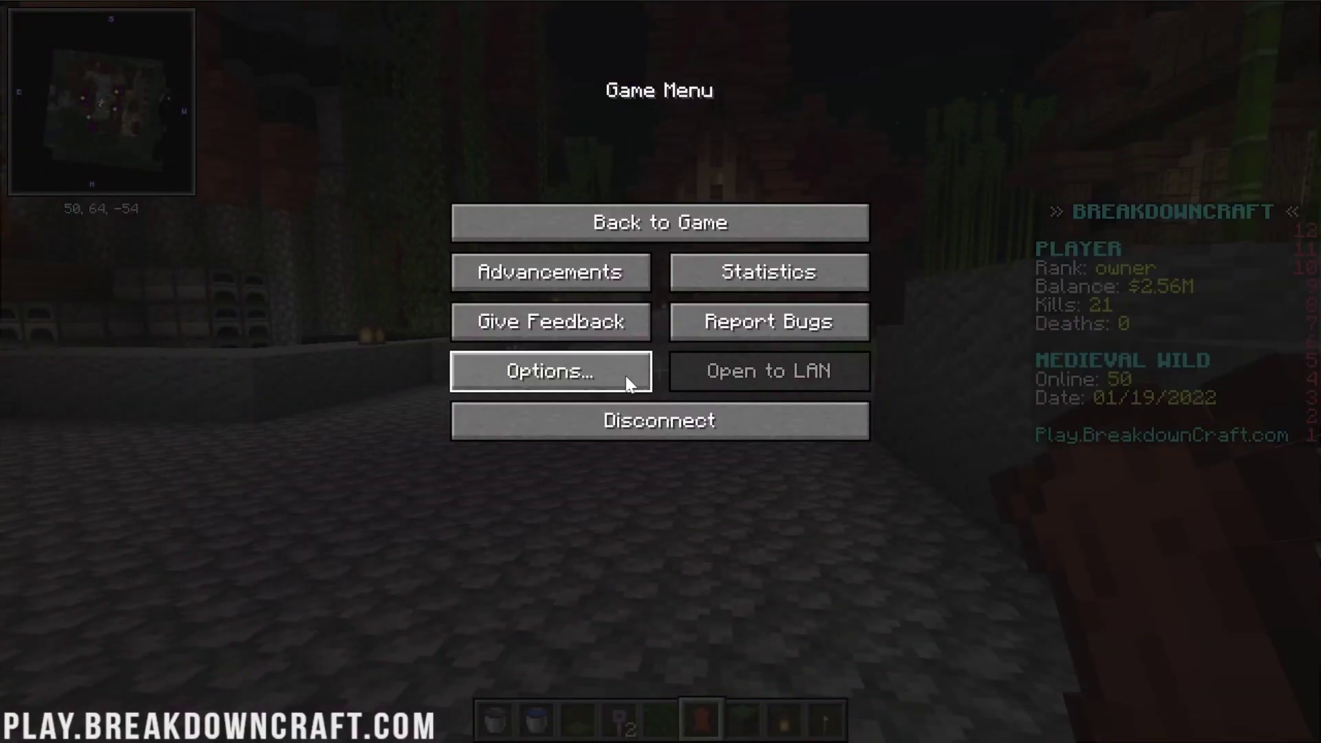
click(612, 382)
click(695, 329)
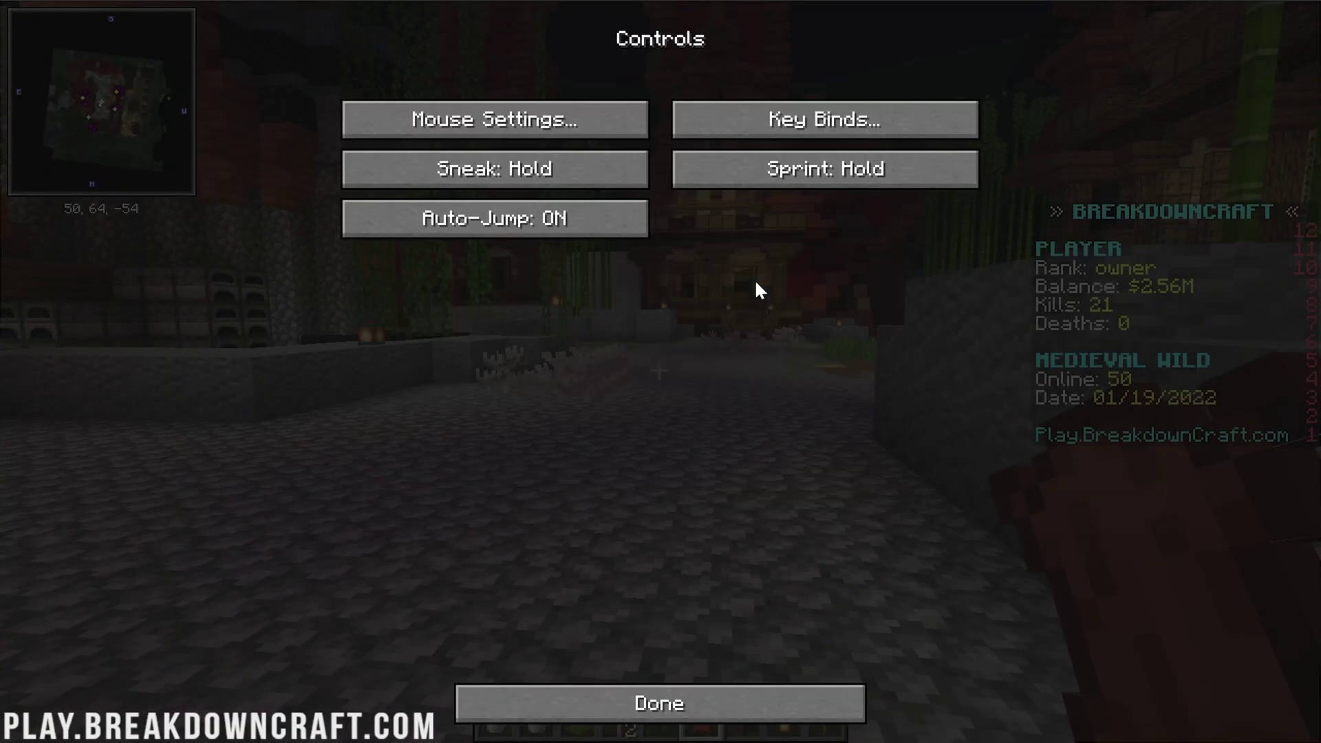
click(732, 124)
scroll(716, 360, down, 15)
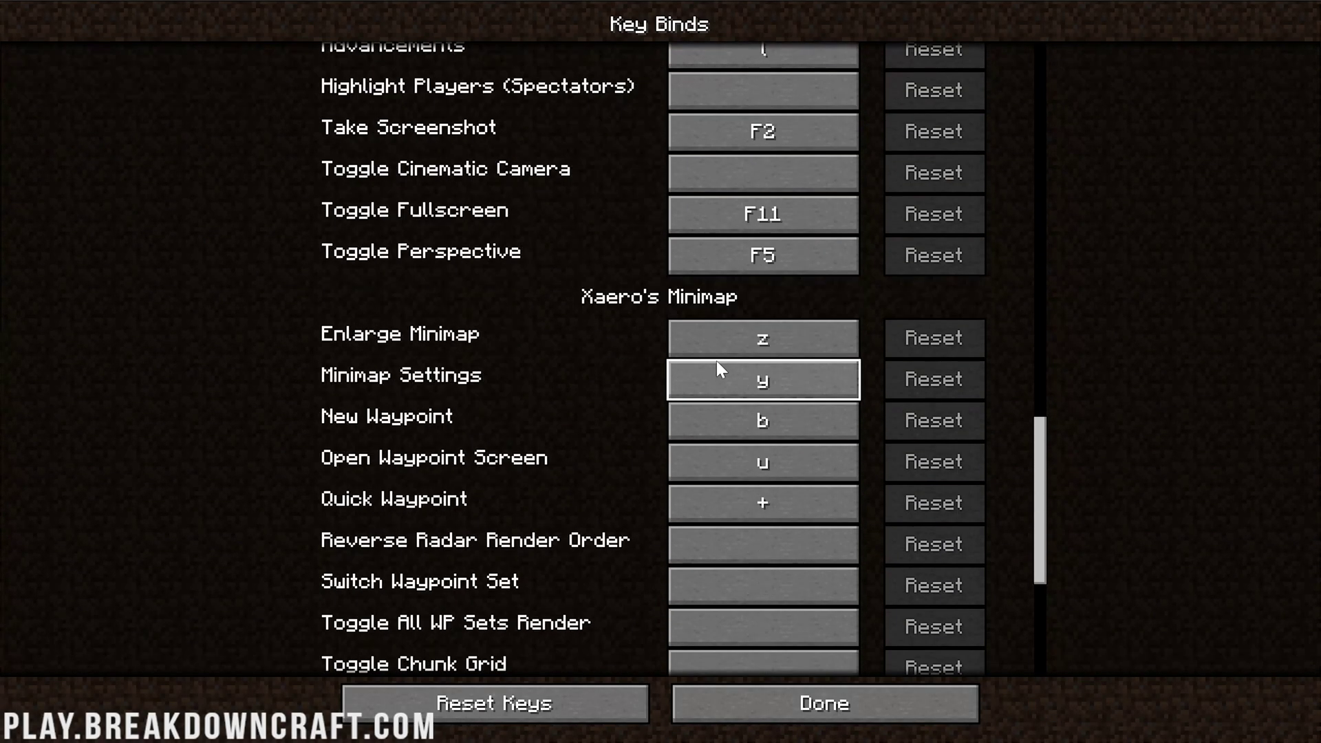
scroll(643, 358, up, 3)
scroll(628, 263, up, 3)
scroll(599, 189, down, 1)
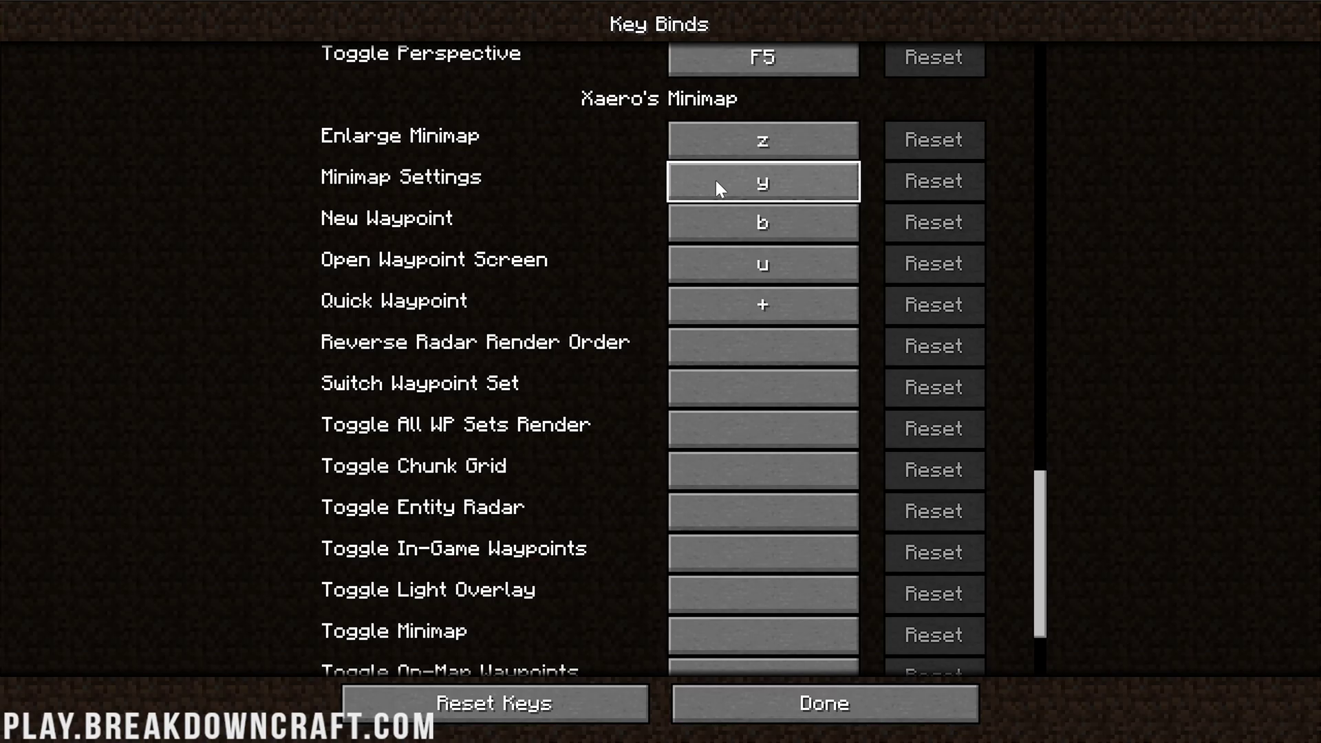
key(Escape)
key(Escape)
key(Escape)
key(Escape)
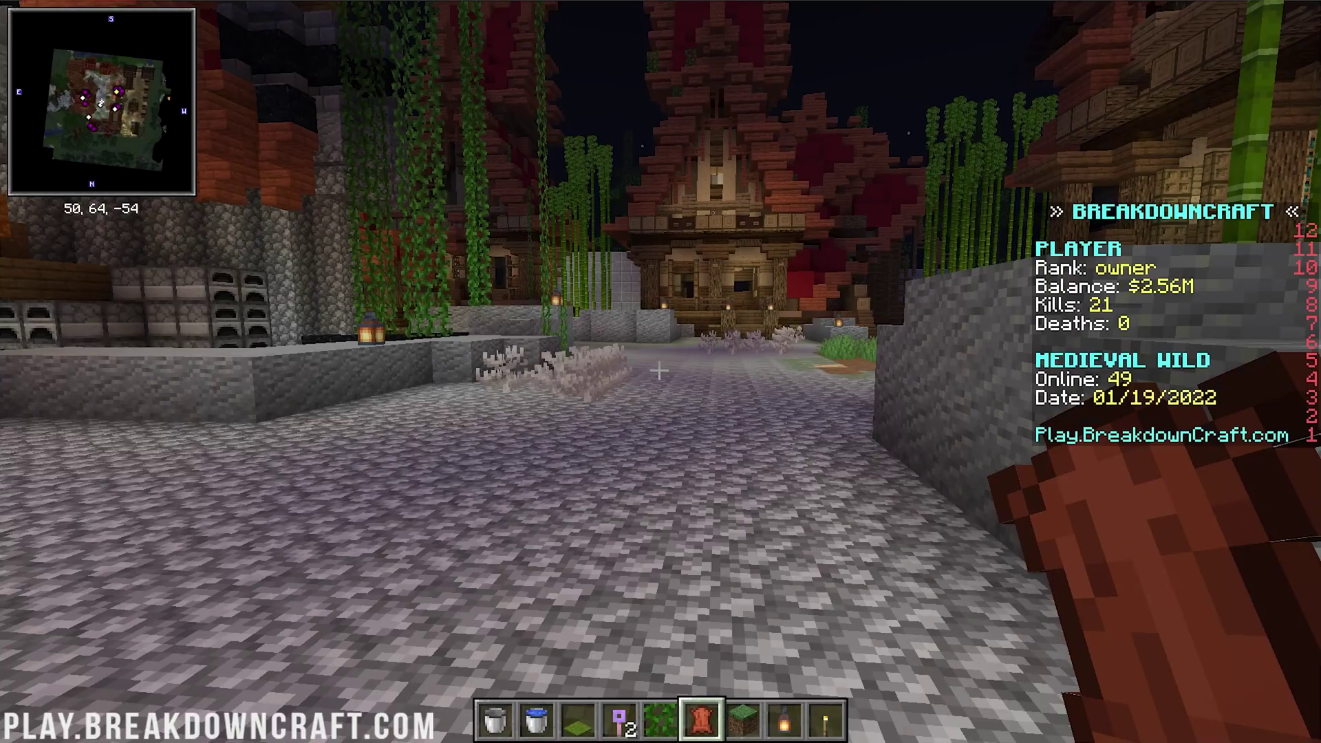
Try the enlarged minimap and view the Minimap Settings screen, returning to the game.
key(z)
key(y)
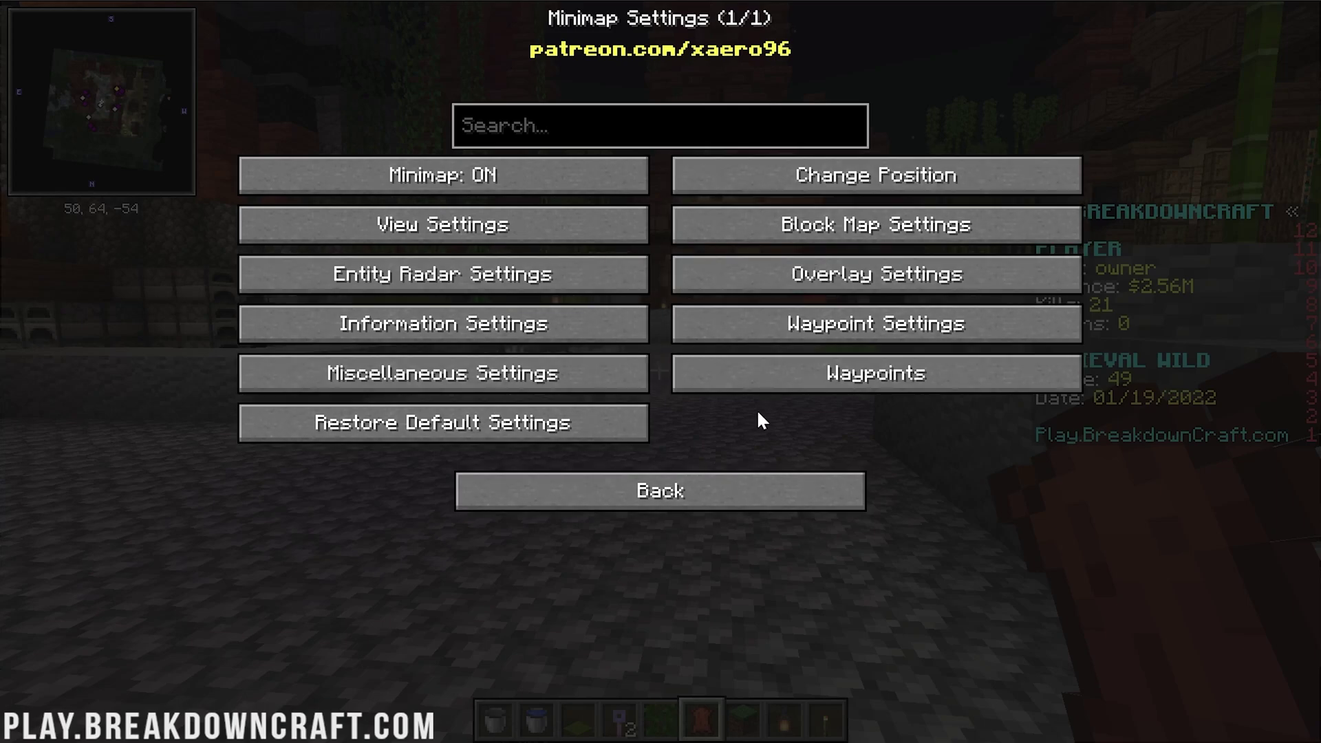
click(682, 508)
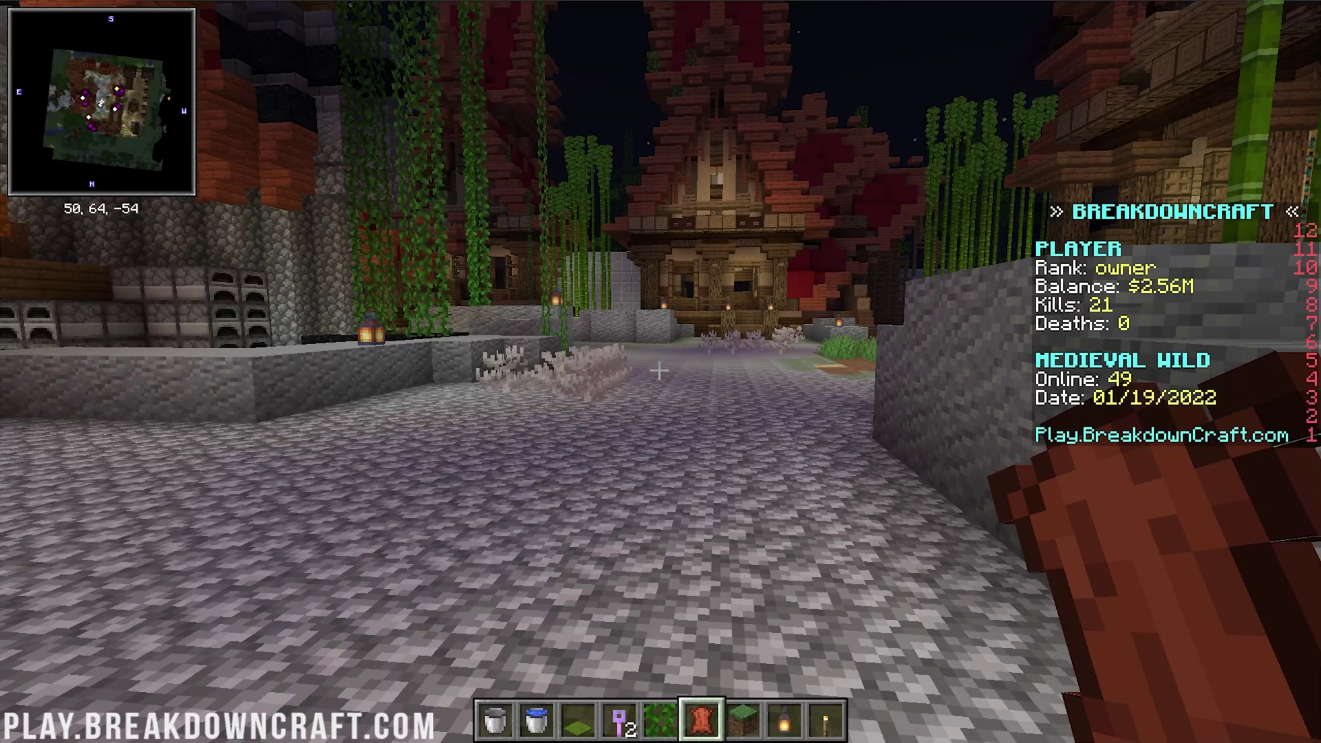
Look up the New Waypoint and Open Waypoint Screen key binds and return to the game.
key(Escape)
click(583, 370)
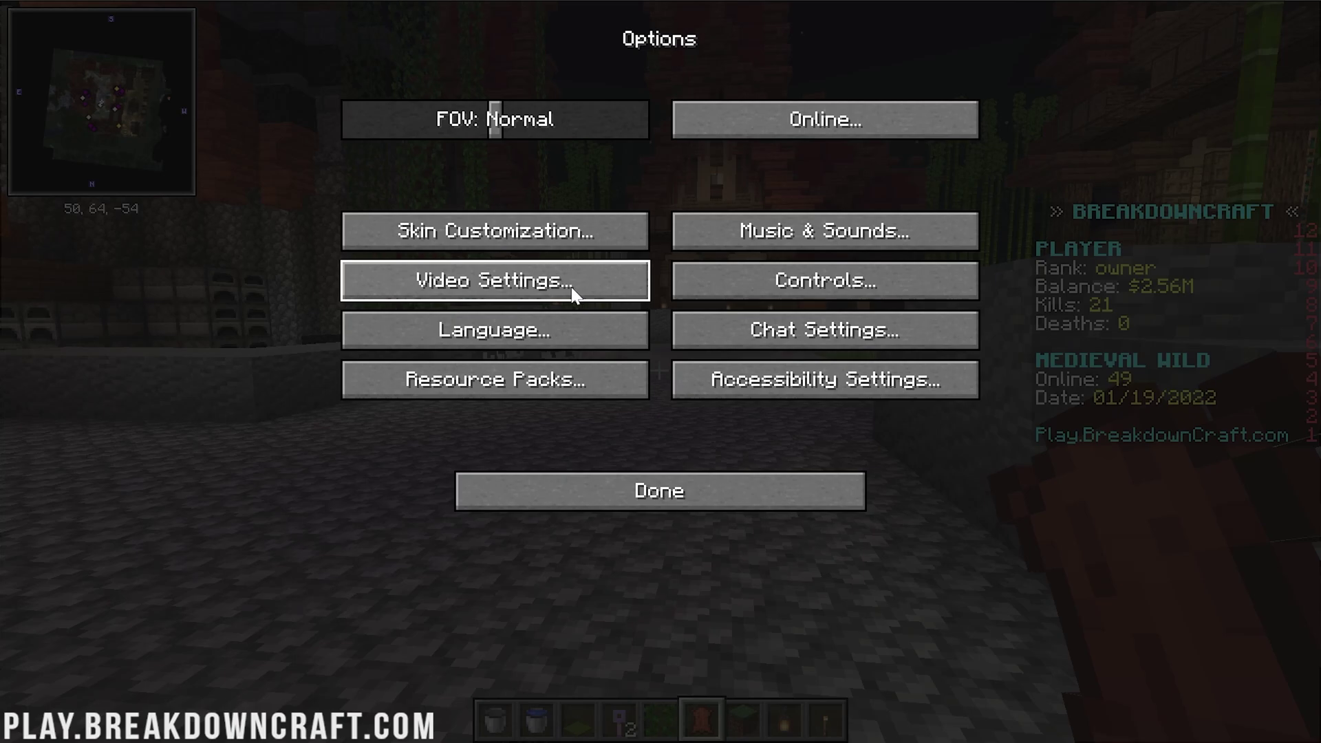
click(787, 279)
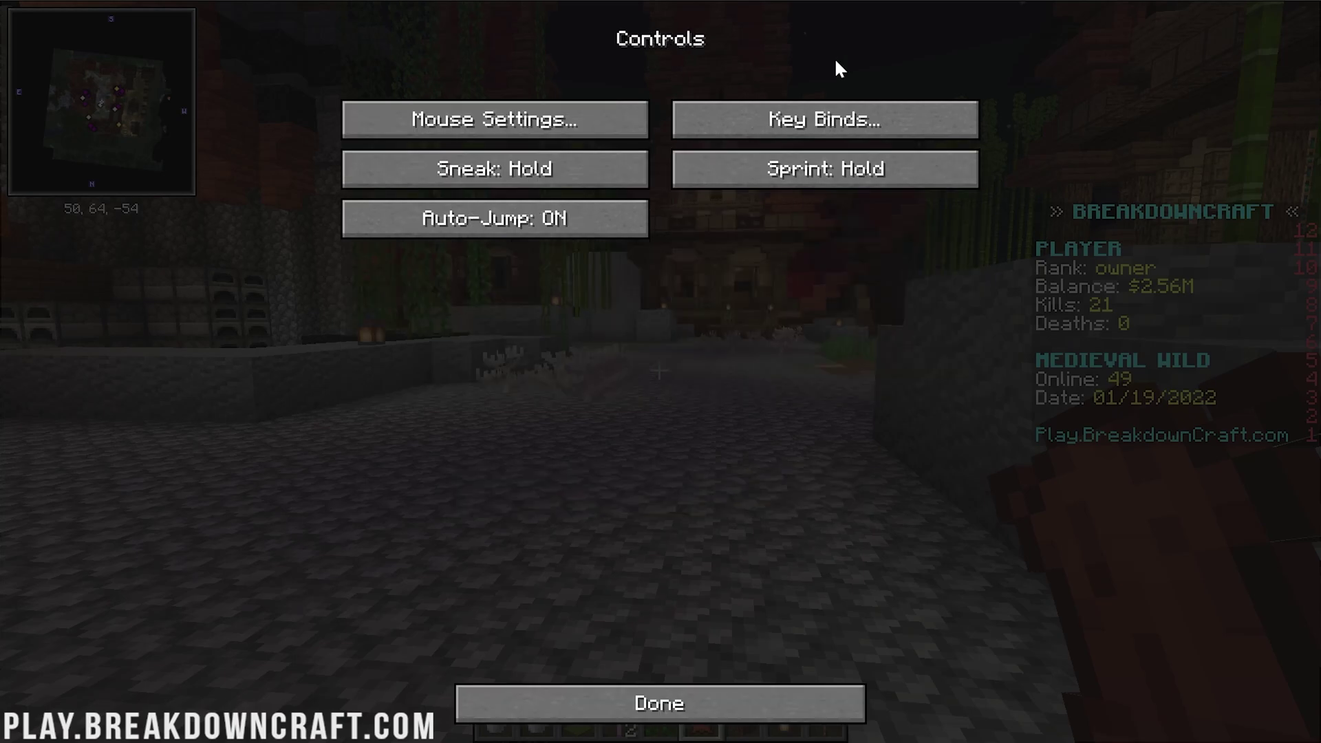
click(836, 112)
scroll(598, 379, down, 5)
scroll(596, 378, down, 20)
scroll(596, 378, up, 4)
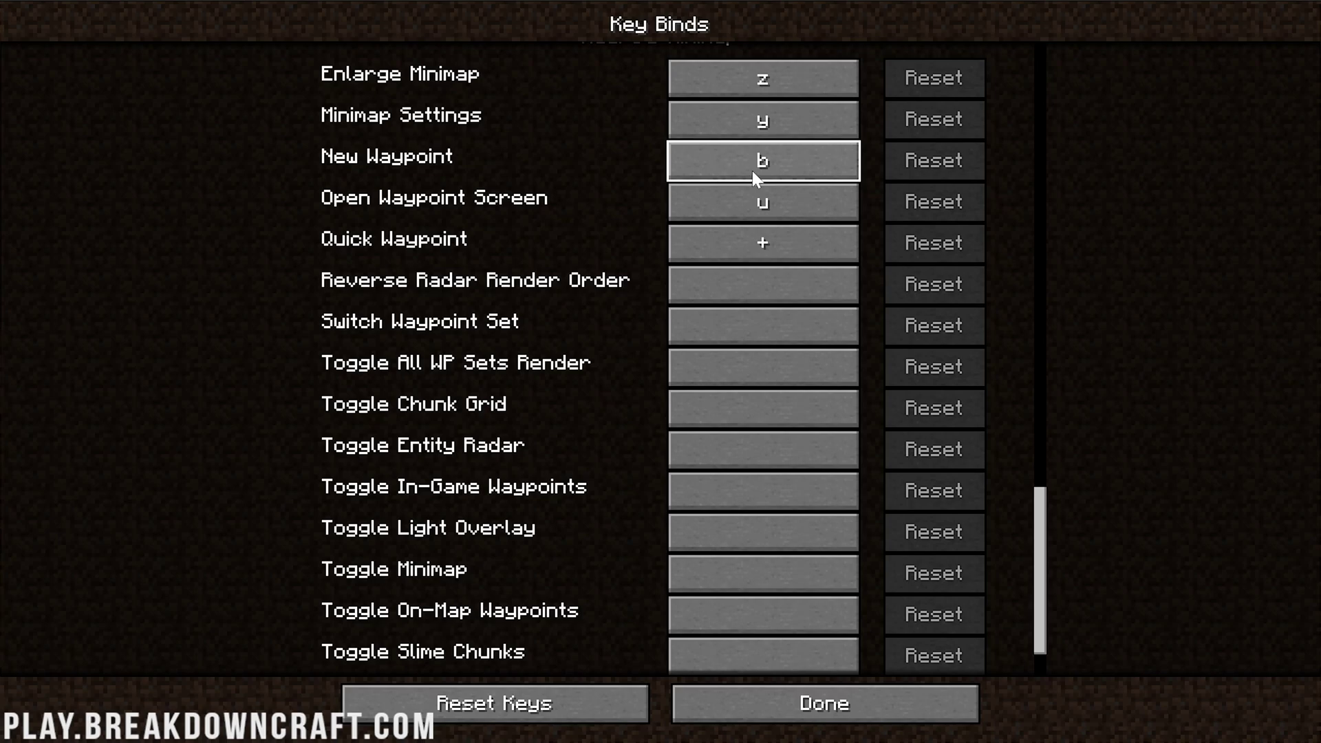
key(Escape)
key(Escape)
key(Escape)
key(Escape)
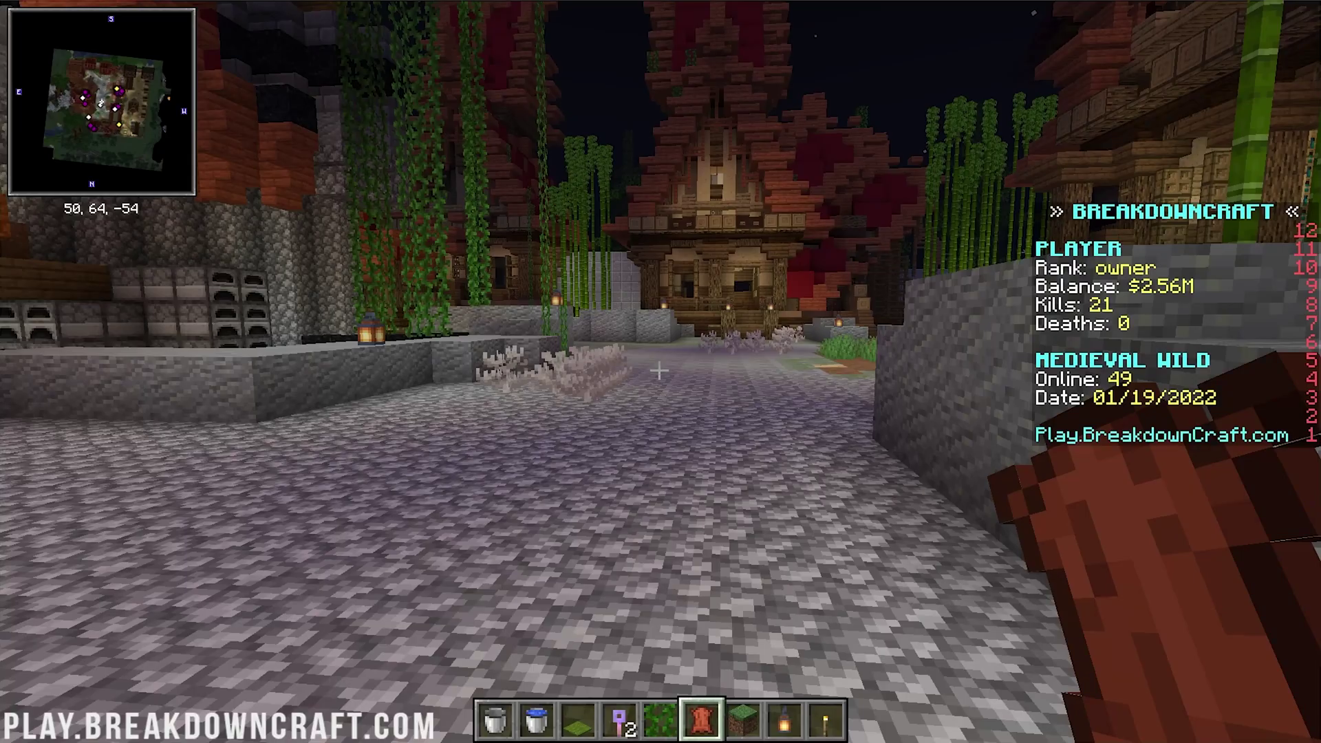
Create a new waypoint named Spawn at the current position.
key(b)
text(Spa)
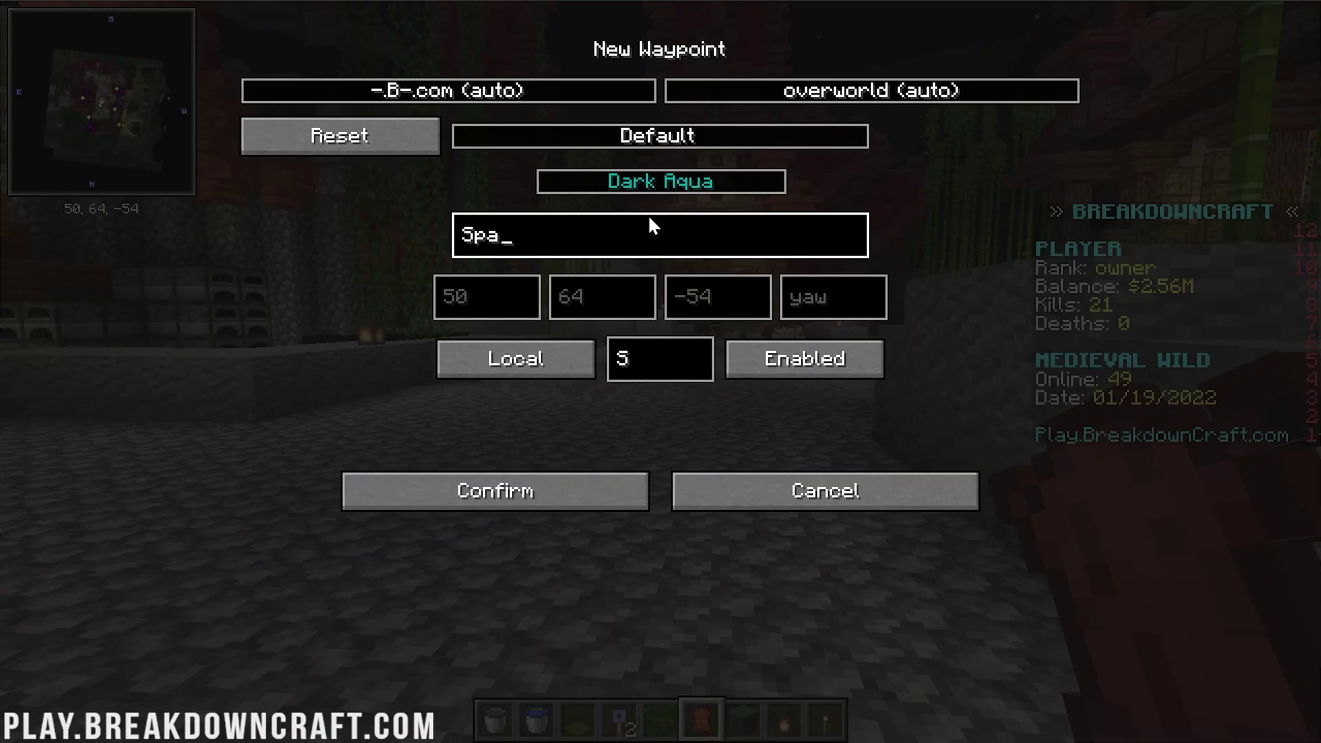
text(wn)
click(533, 458)
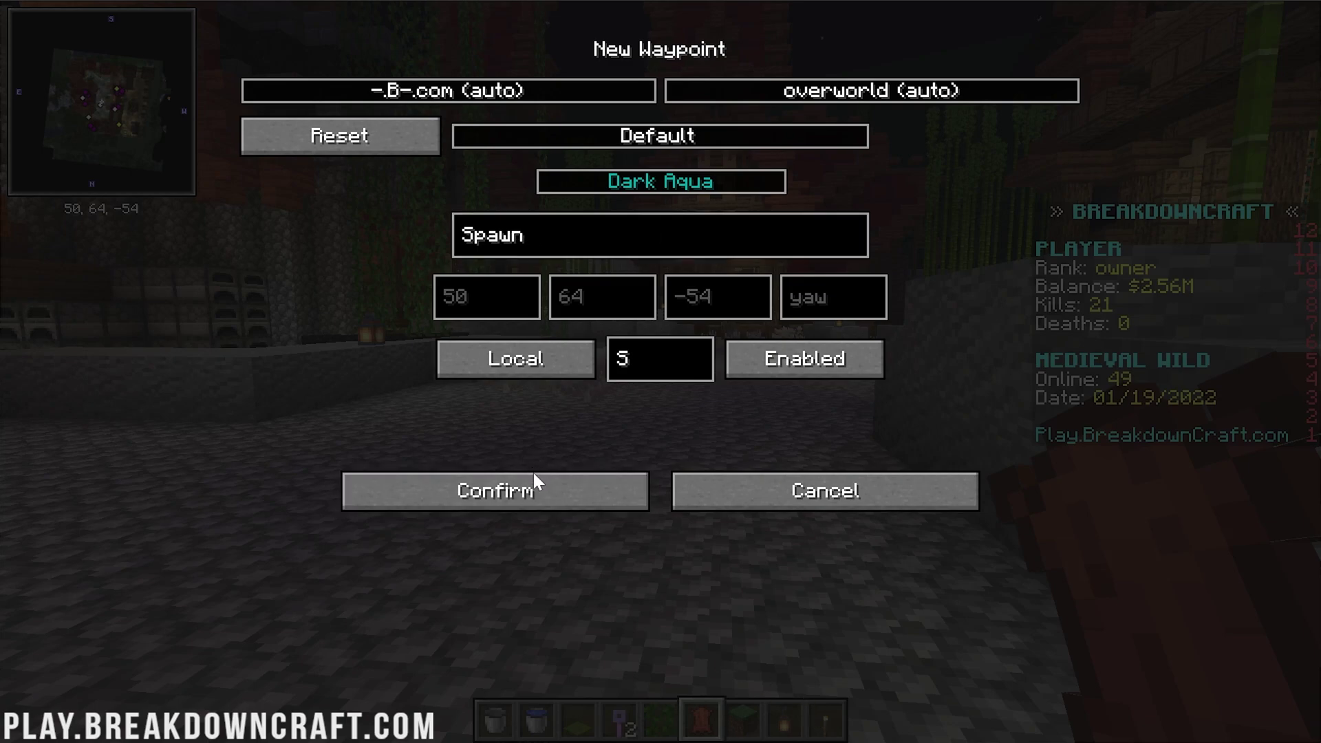
click(534, 482)
View the Spawn waypoint's edit options from the waypoint list, leaving it unmodified, and return to the game.
key(u)
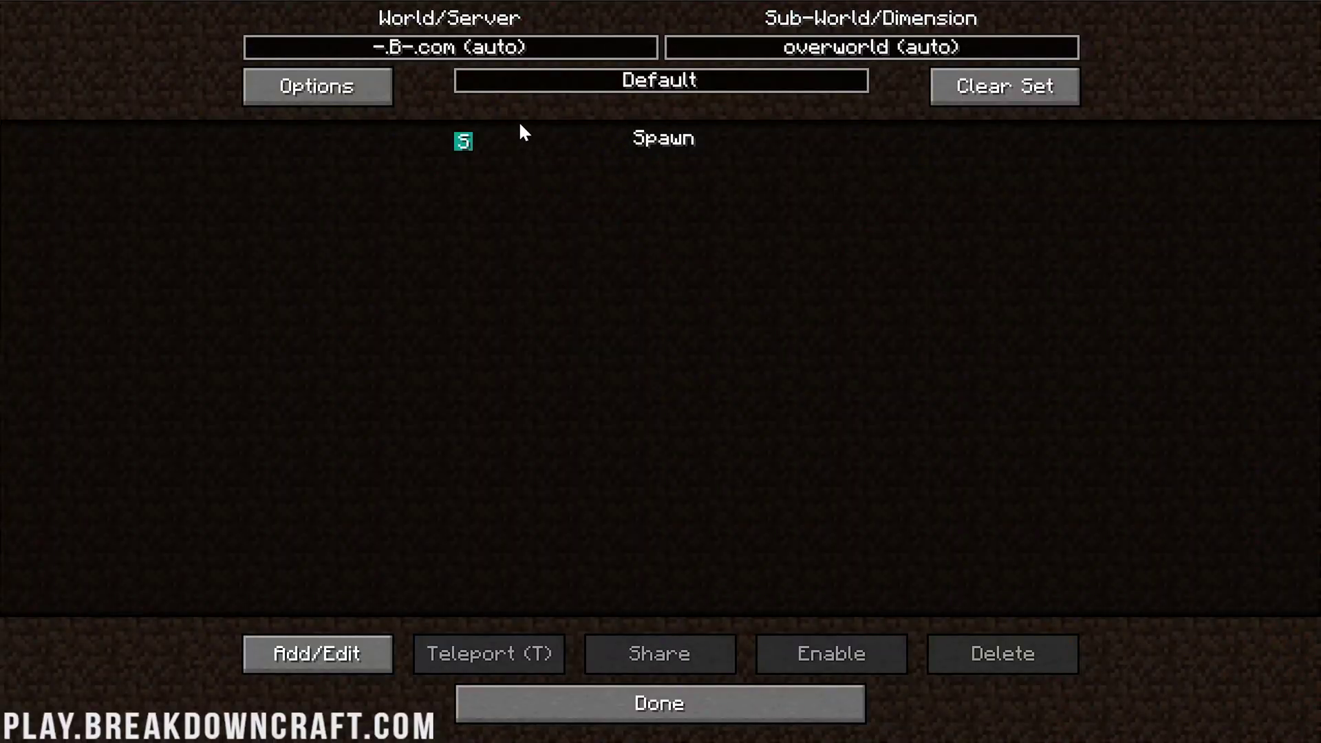
click(552, 140)
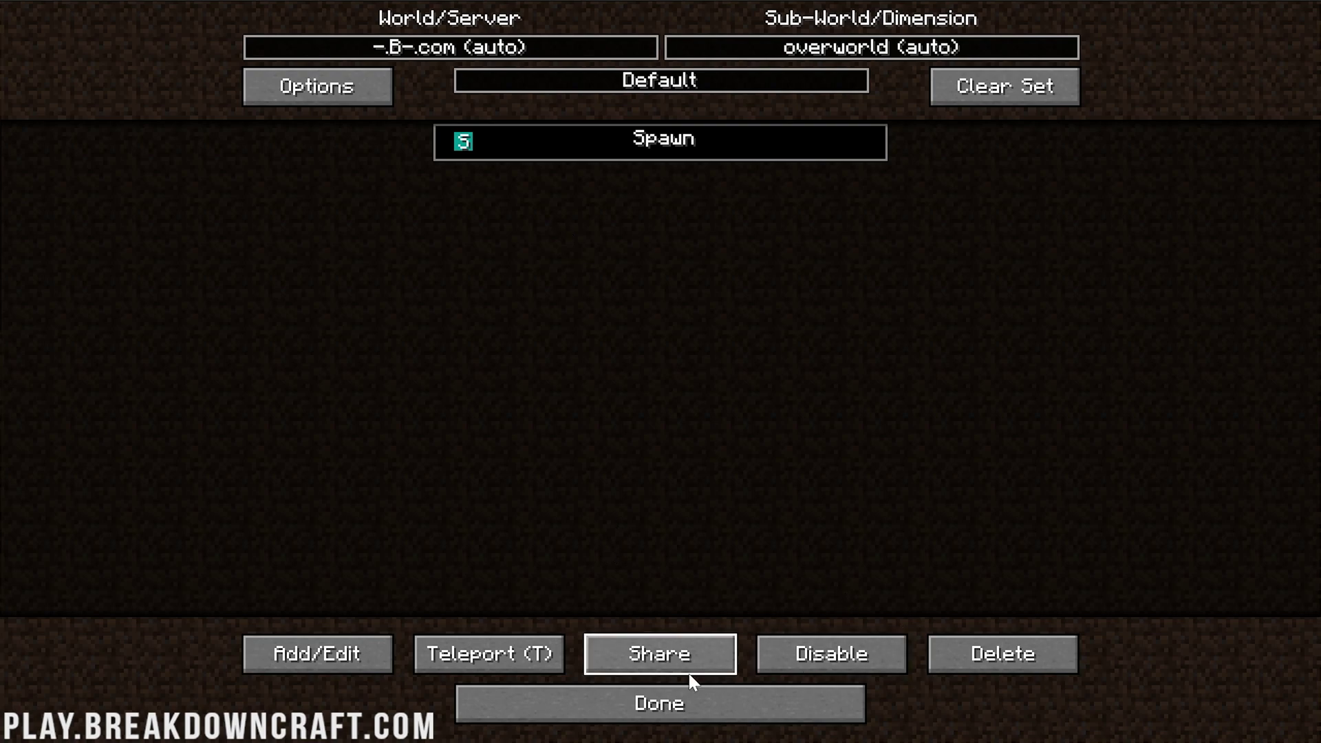
click(324, 664)
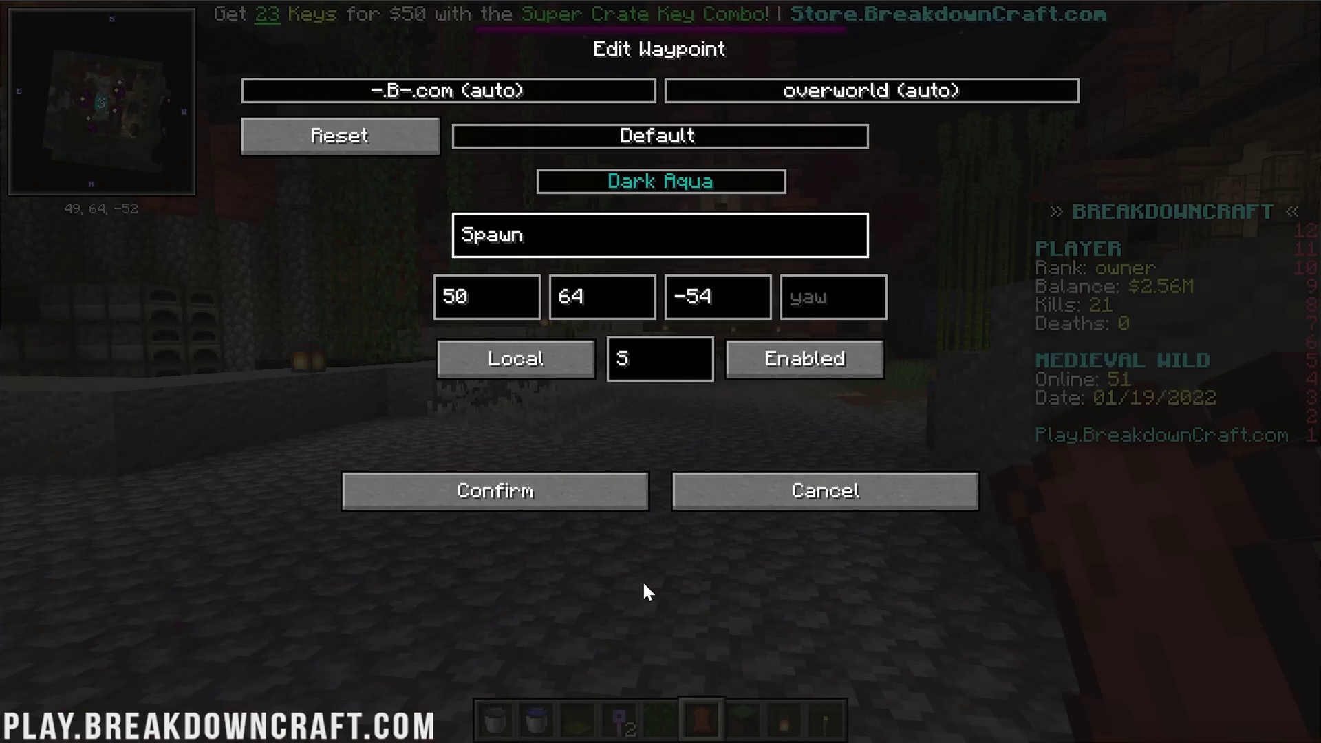
click(735, 509)
key(Escape)
key(Escape)
key(Escape)
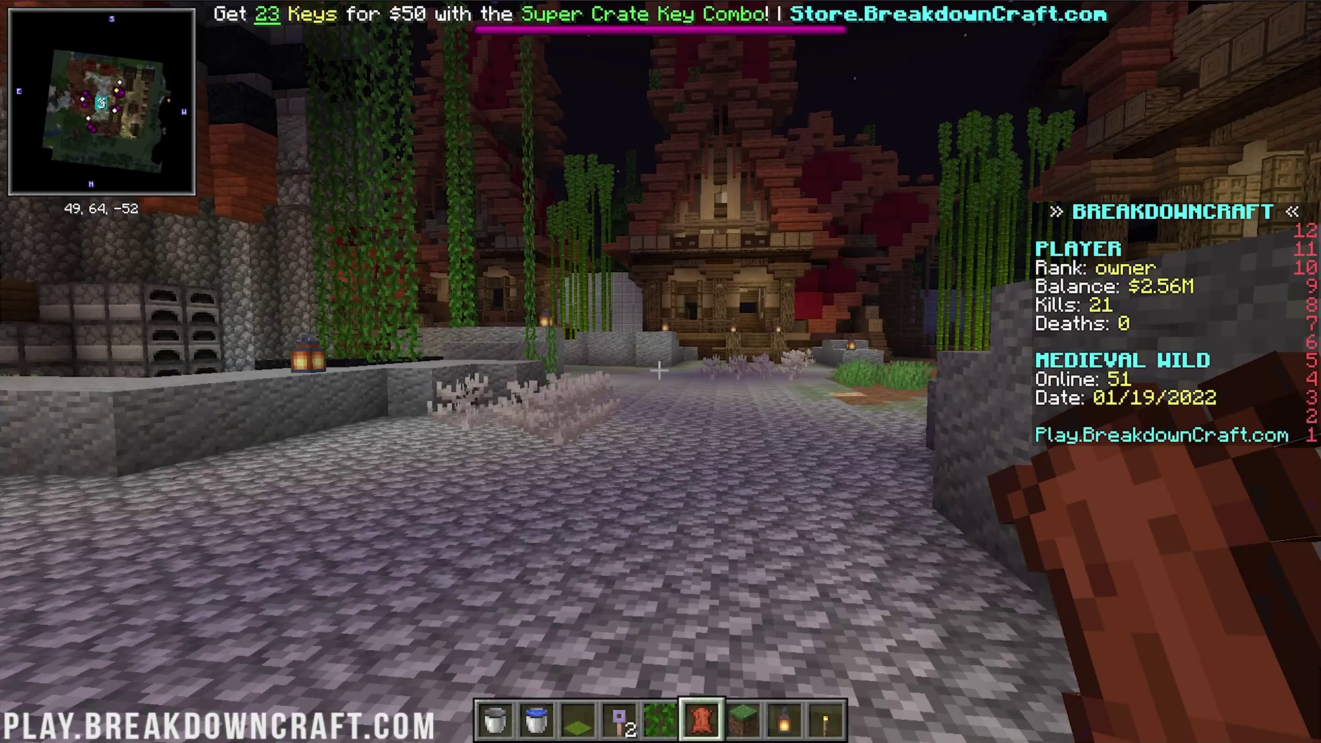
Walk around the spawn area to view the Spawn waypoint marker in the world and on the minimap.
key(w)
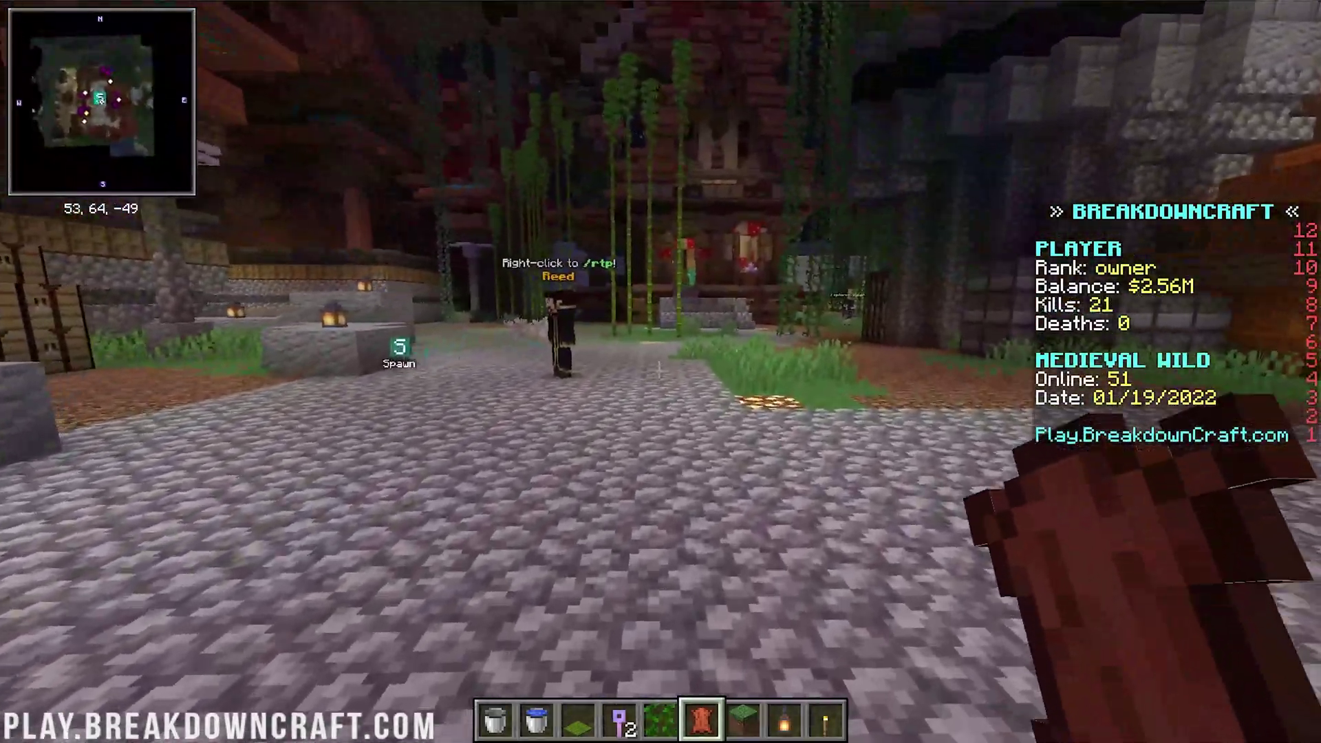
key(w)
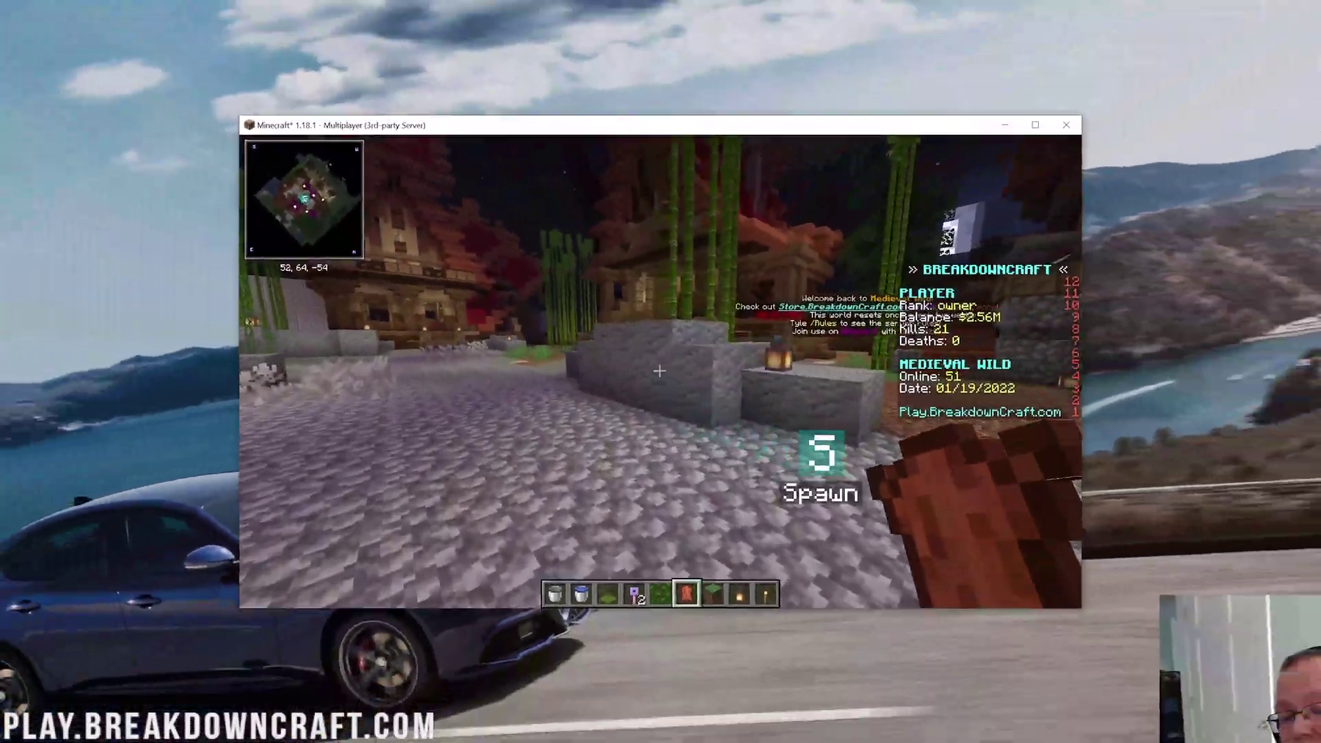
key(w)
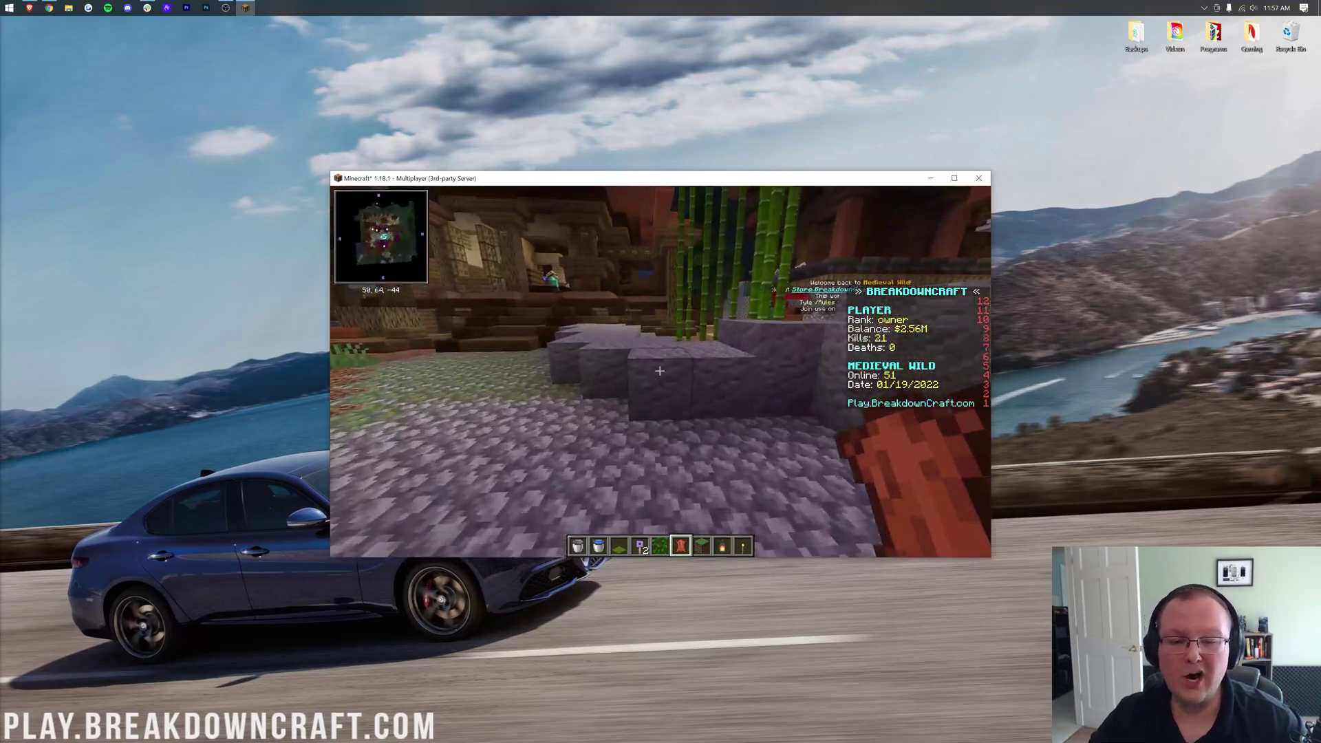
key(w)
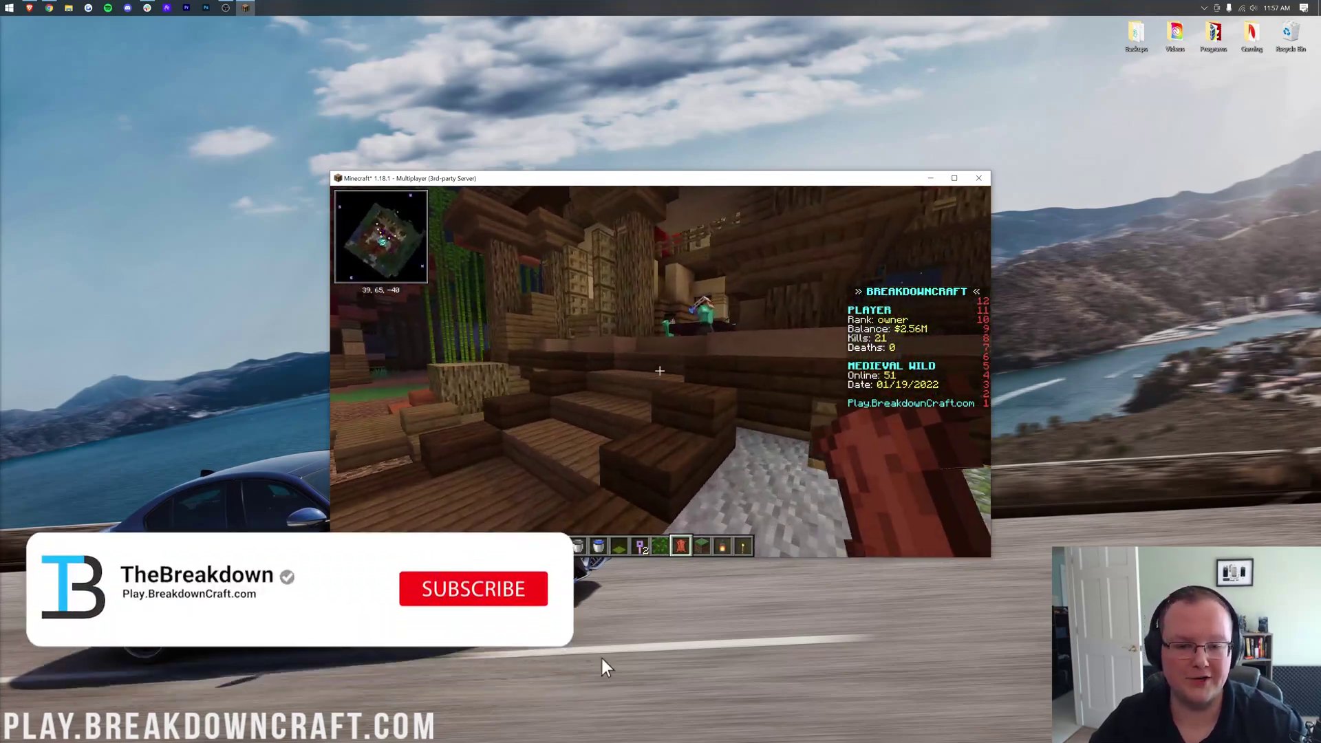
key(w)
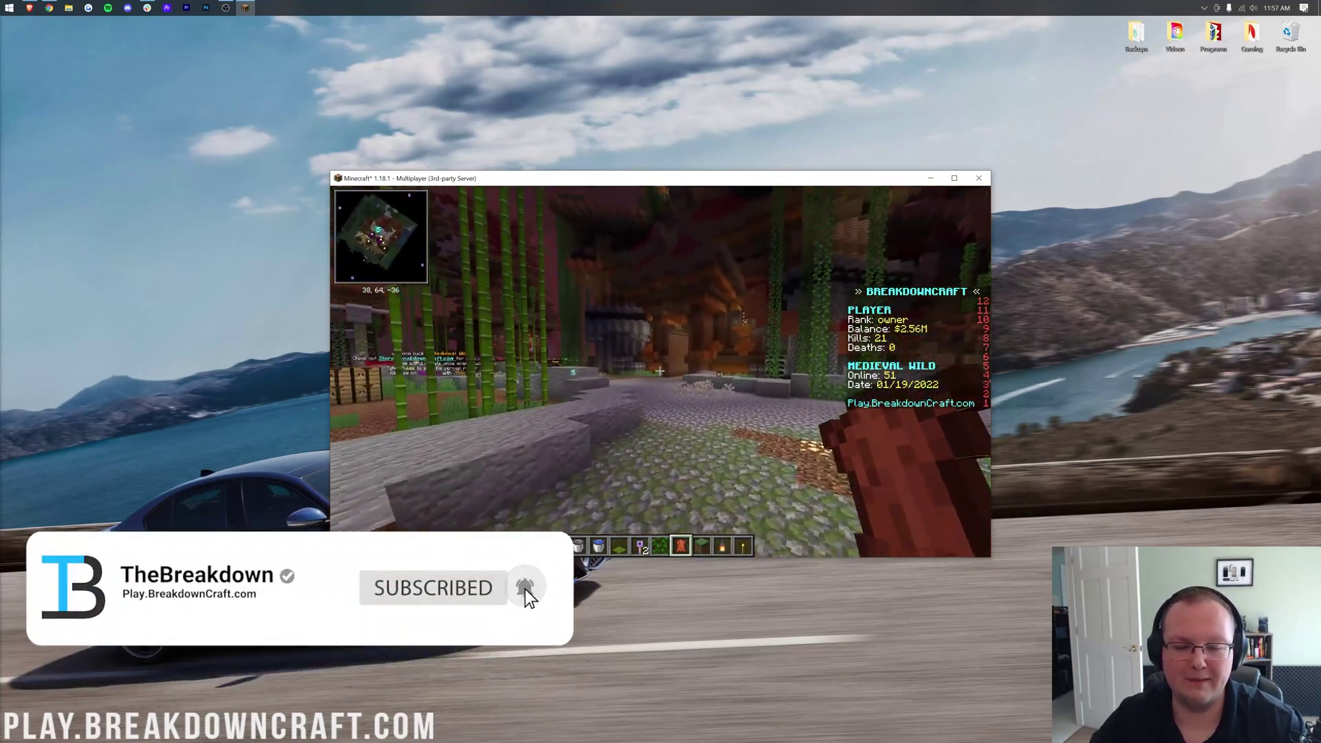
key(w)
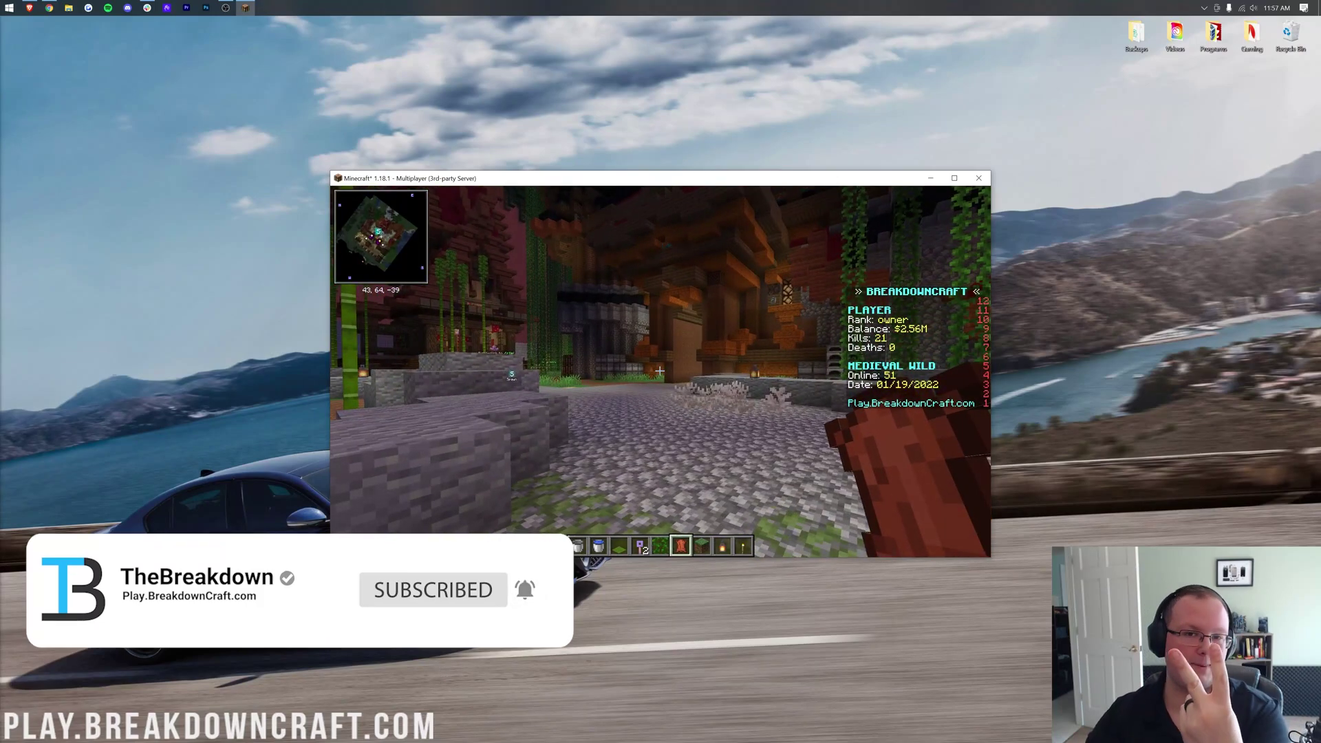